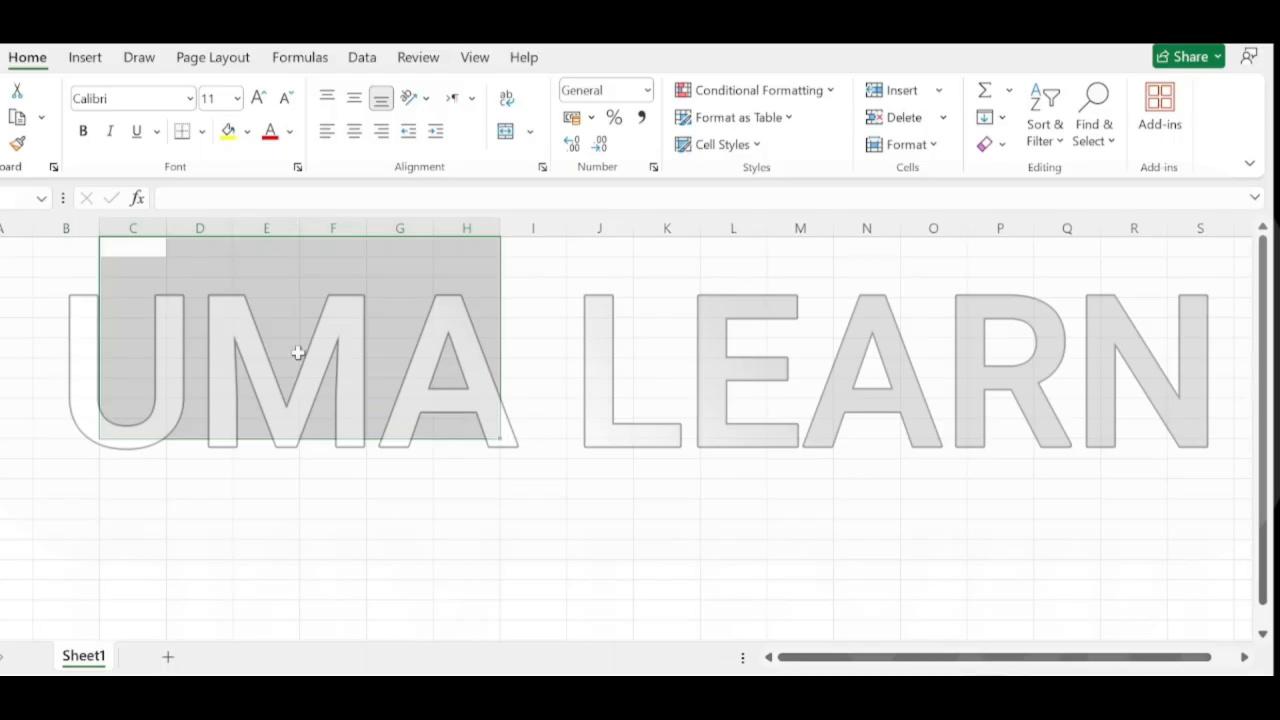
# Enter the trial value 676 in column E, discard the text hghg below it, and clear the surrounding cells in columns E and F
pyautogui.click(130, 342)
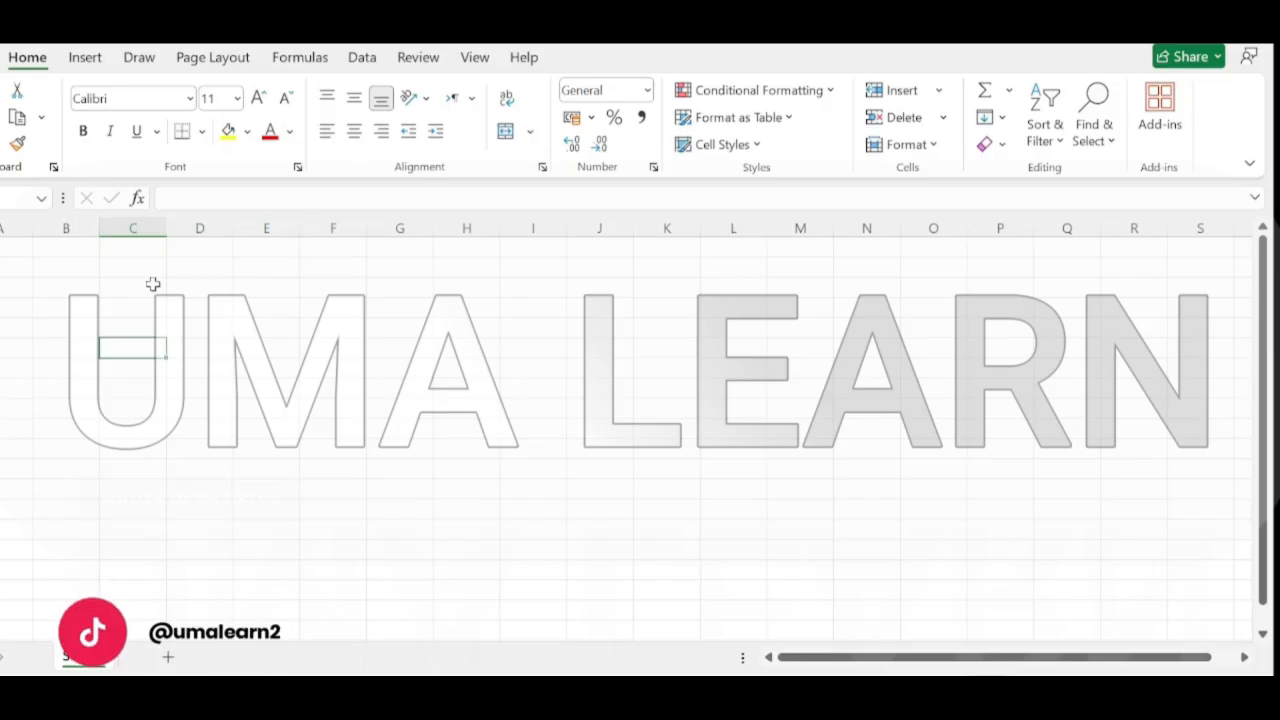
pyautogui.click(205, 302)
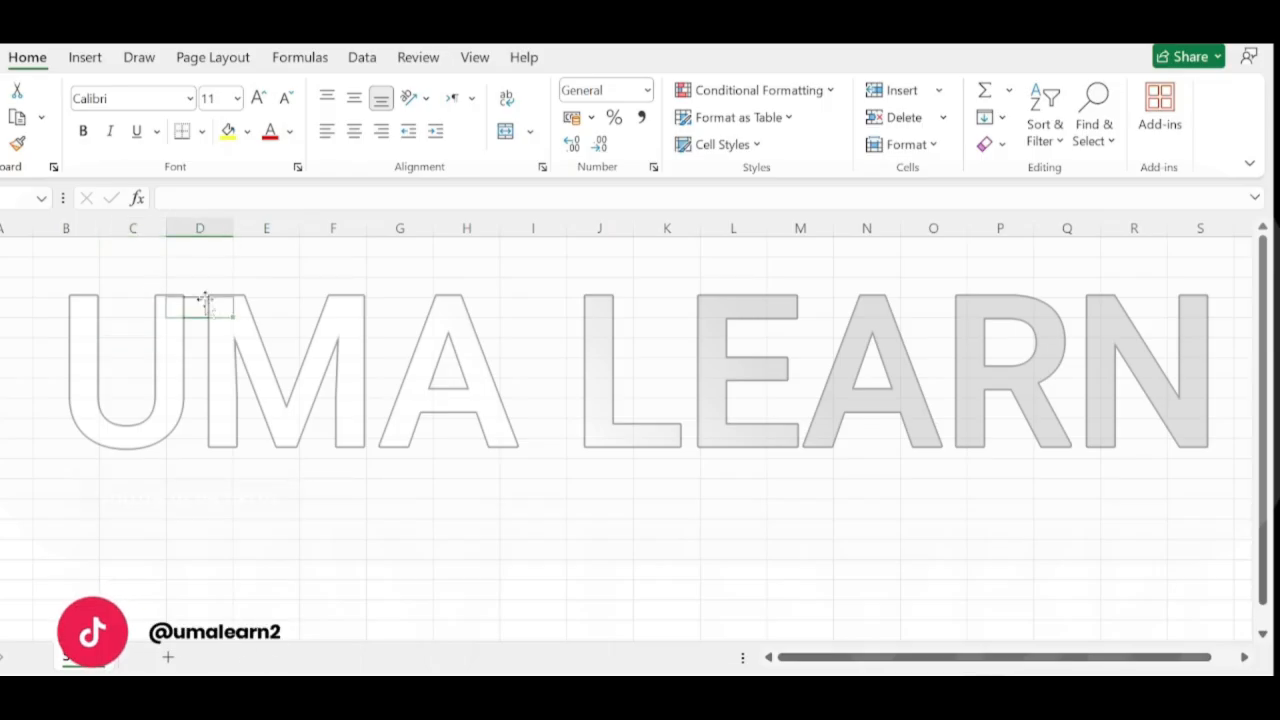
pyautogui.press('Right')
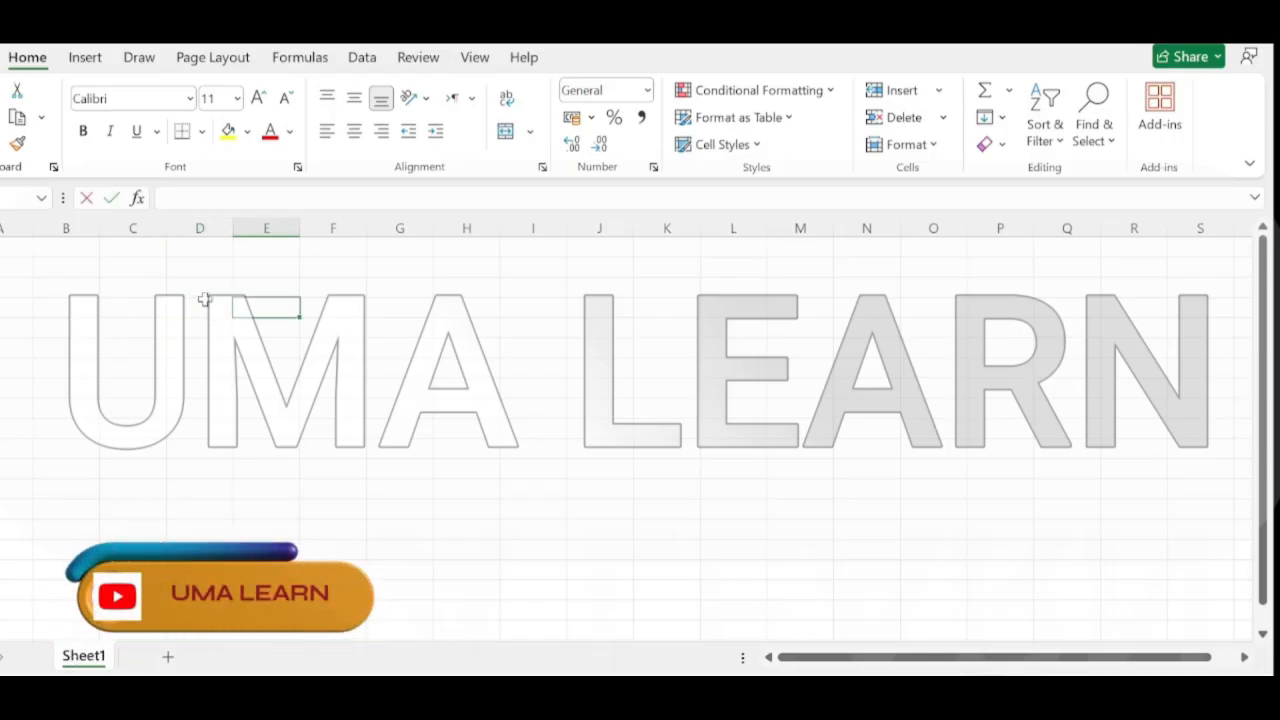
pyautogui.write('676')
pyautogui.press('Return')
pyautogui.write('hghg')
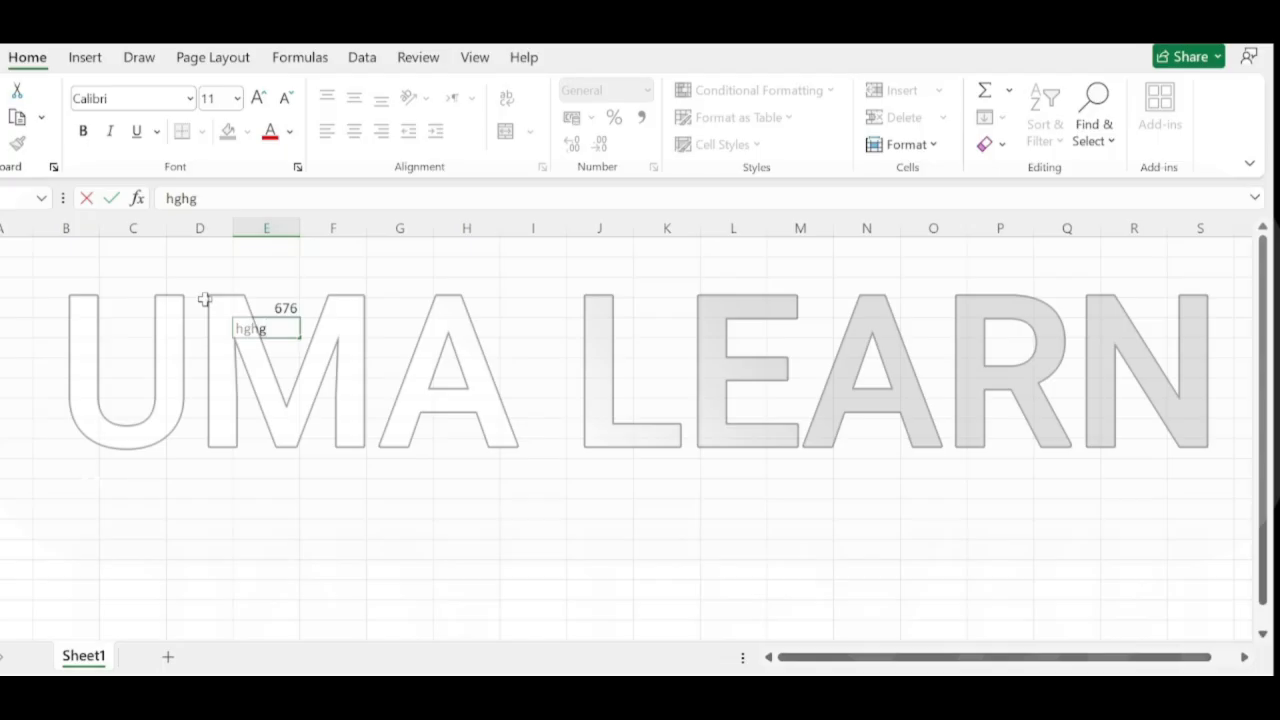
pyautogui.press('Escape')
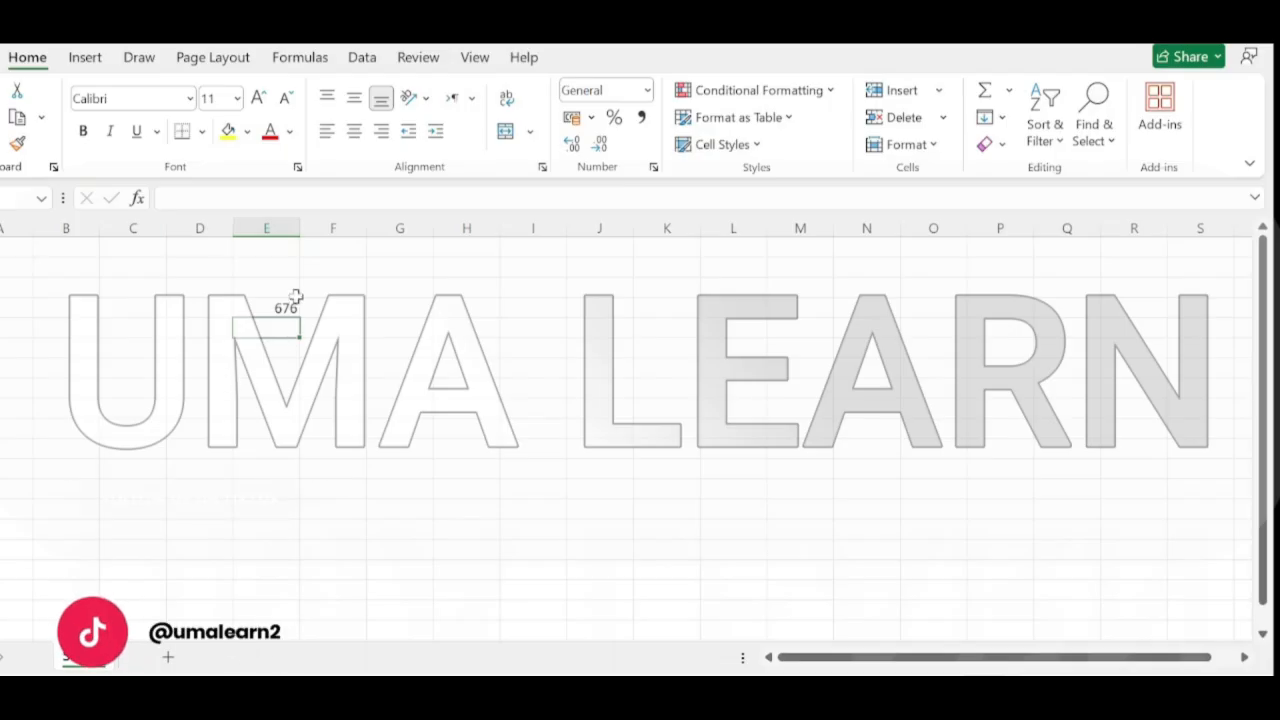
pyautogui.moveTo(272, 292); pyautogui.dragTo(337, 408)
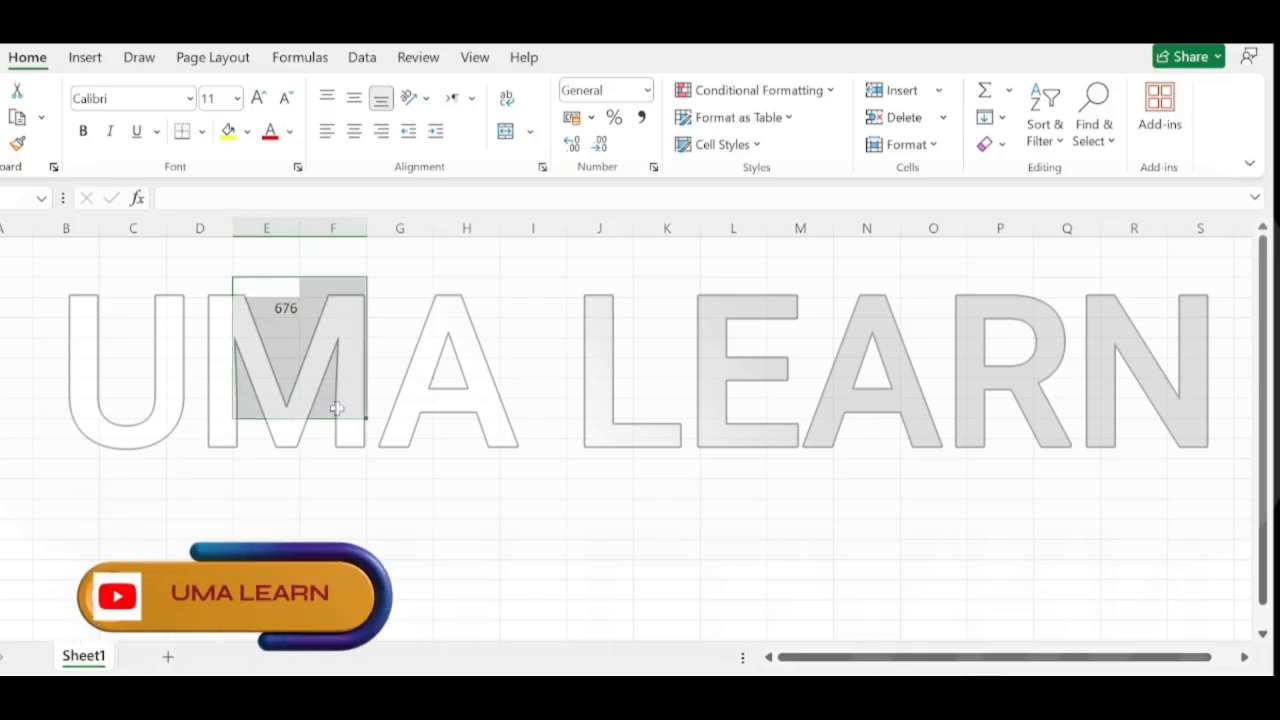
pyautogui.press('Delete')
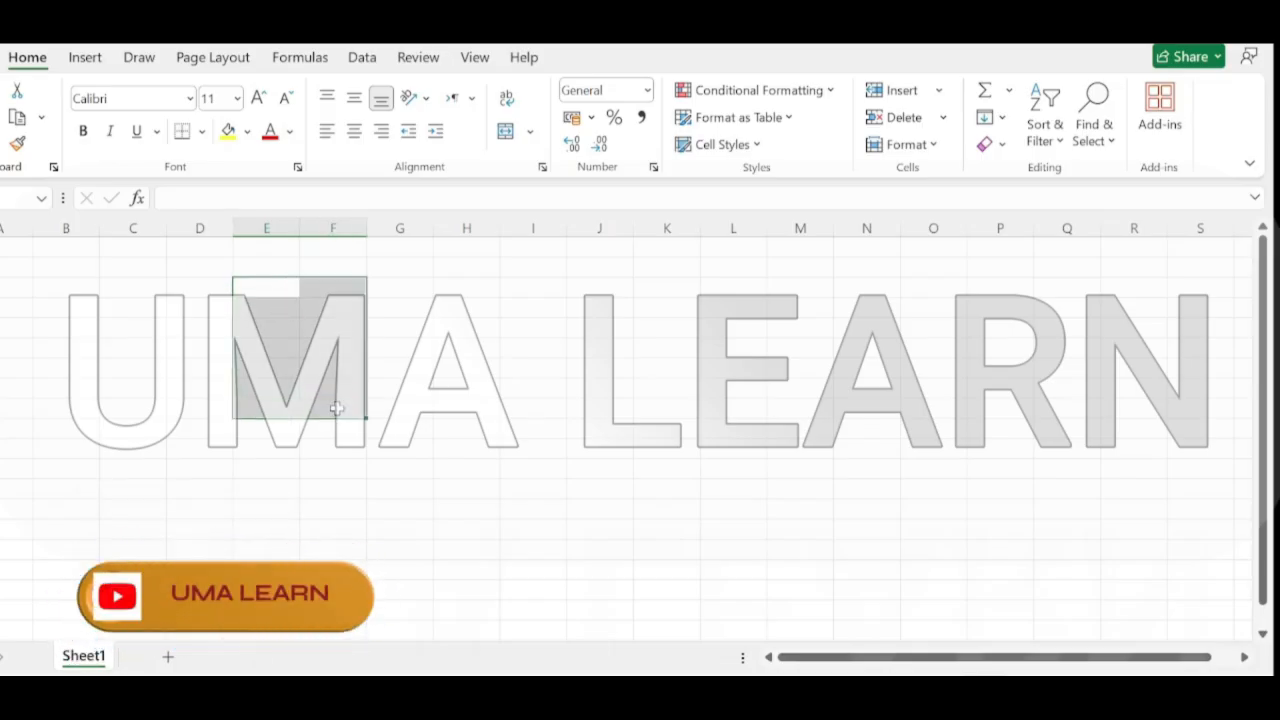
pyautogui.click(285, 310)
pyautogui.click(261, 368)
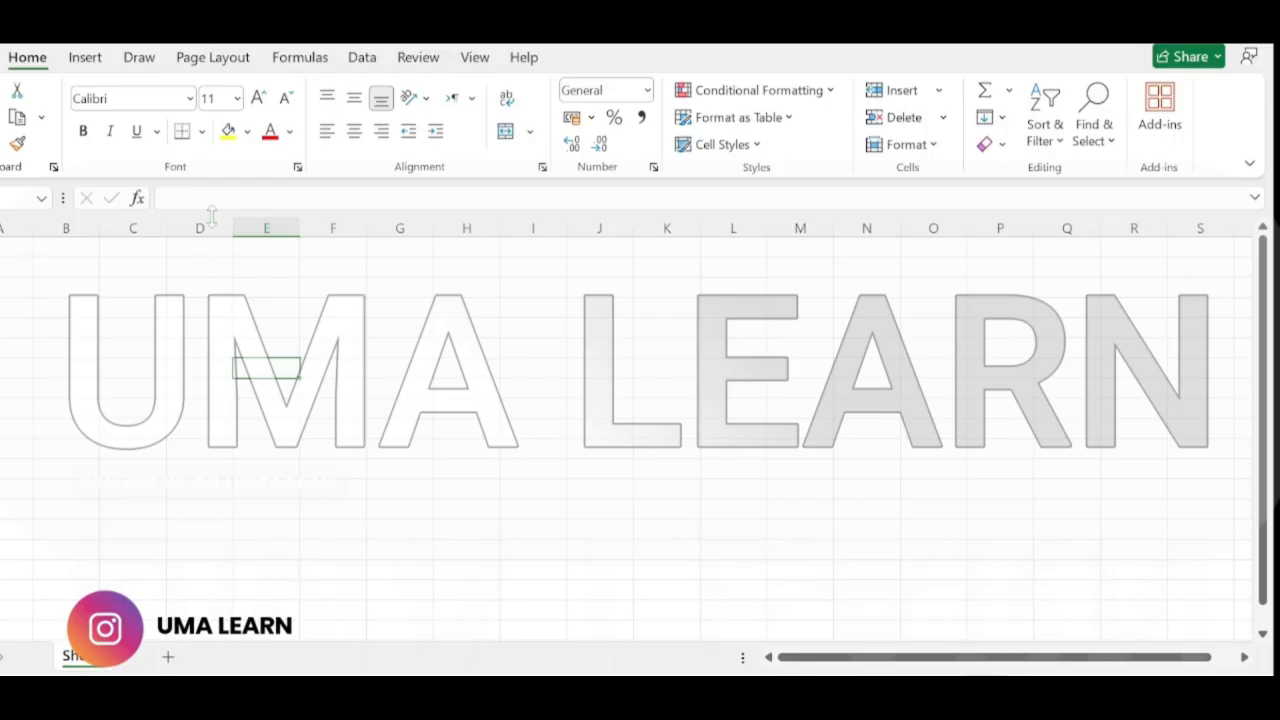
pyautogui.click(281, 291)
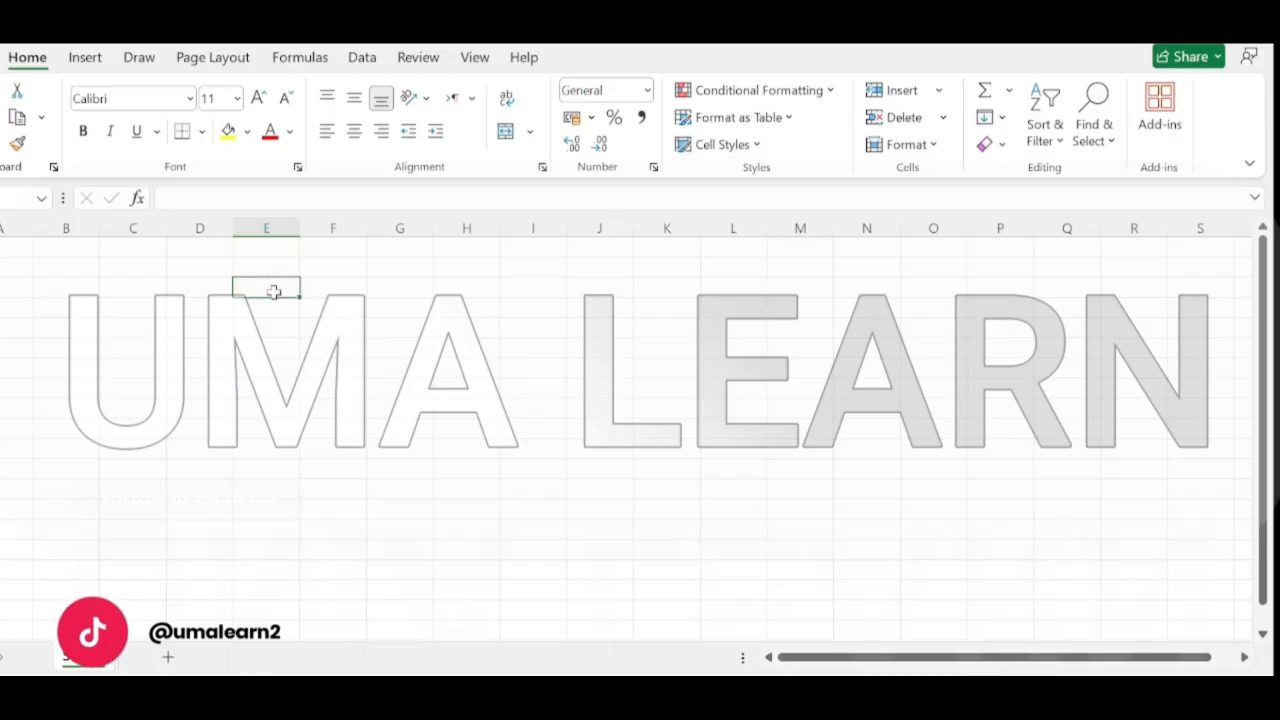
pyautogui.click(325, 288)
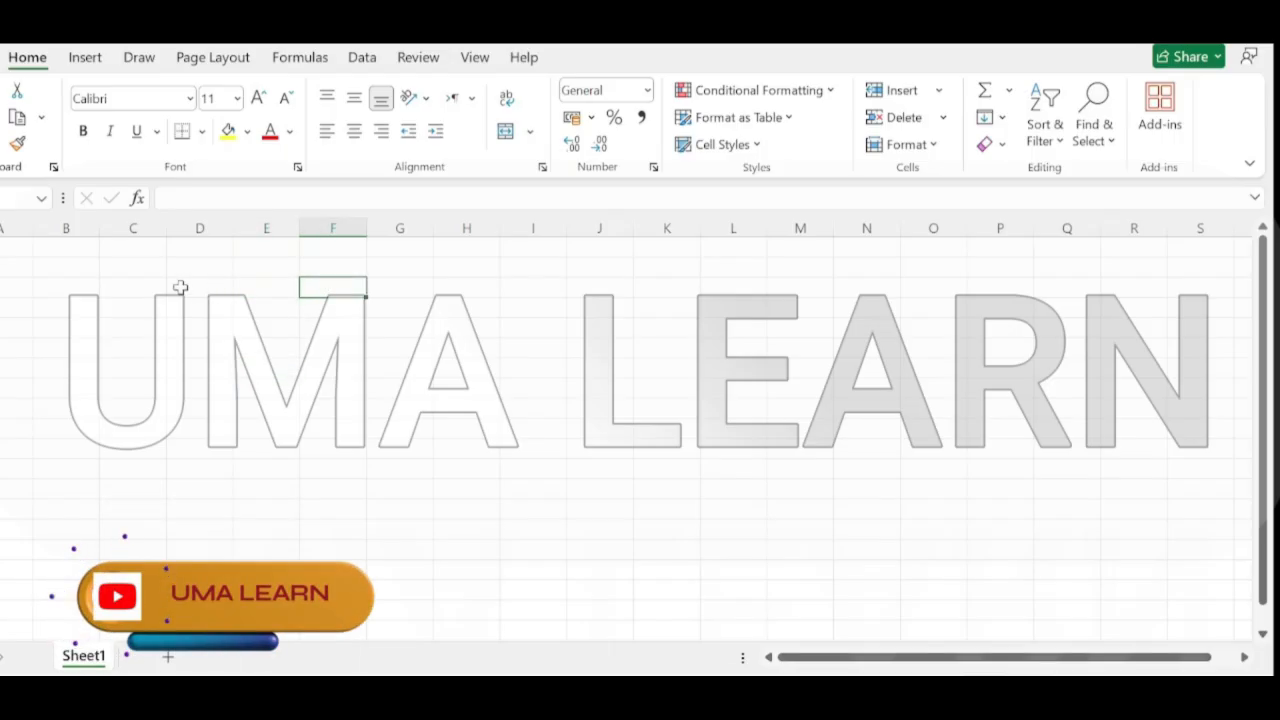
pyautogui.moveTo(200, 268); pyautogui.dragTo(534, 497)
pyautogui.moveTo(194, 289); pyautogui.dragTo(493, 554)
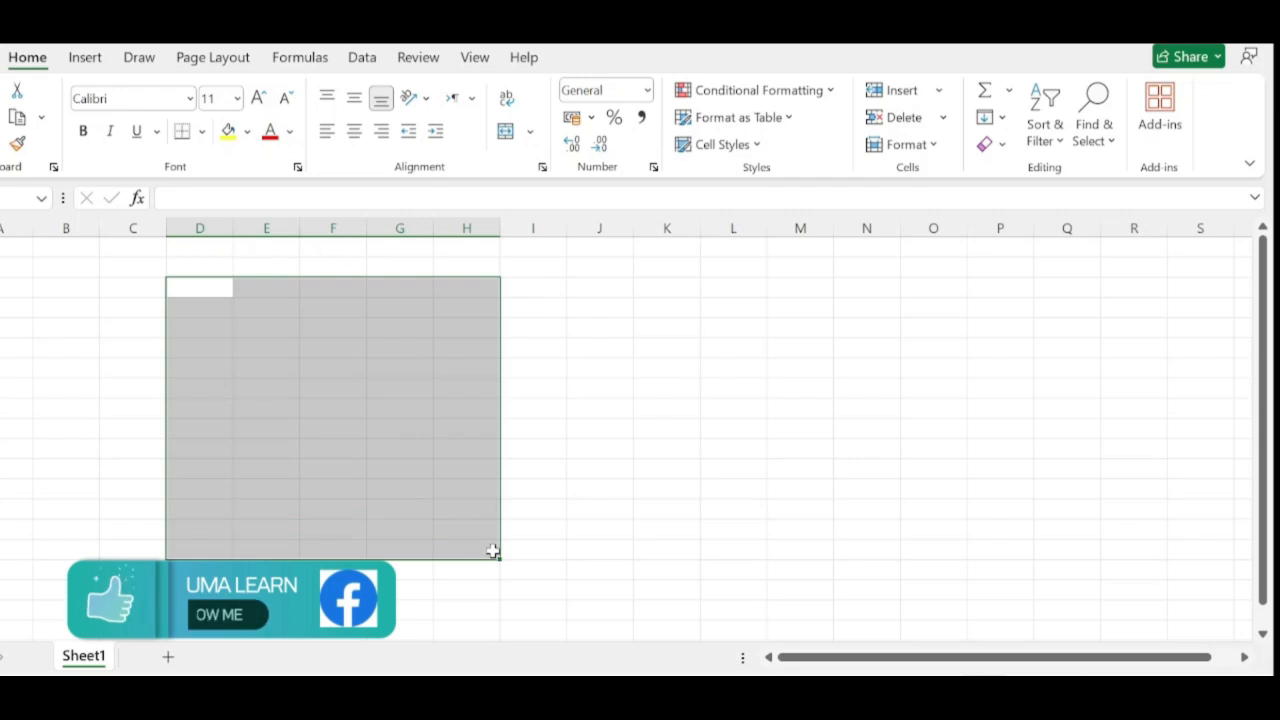
pyautogui.moveTo(198, 289); pyautogui.dragTo(622, 527)
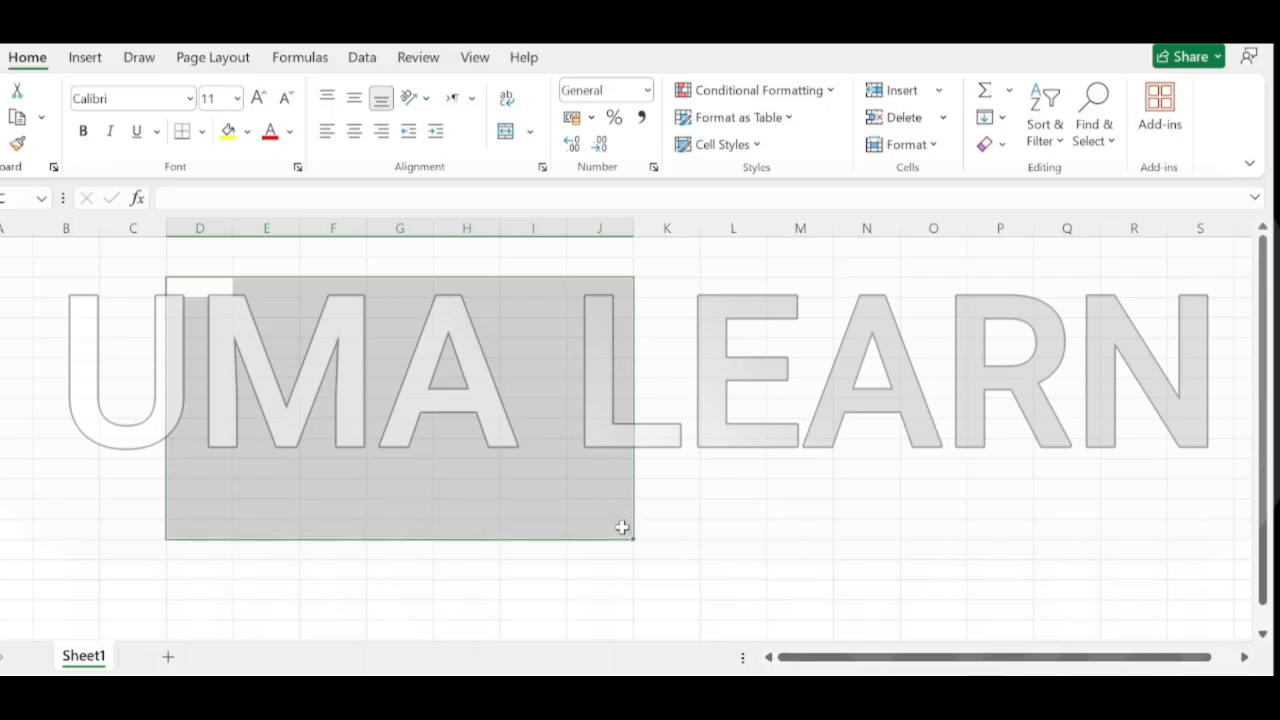
pyautogui.click(252, 313)
pyautogui.press('Left')
pyautogui.press('Left')
pyautogui.press('Left')
pyautogui.press('Left')
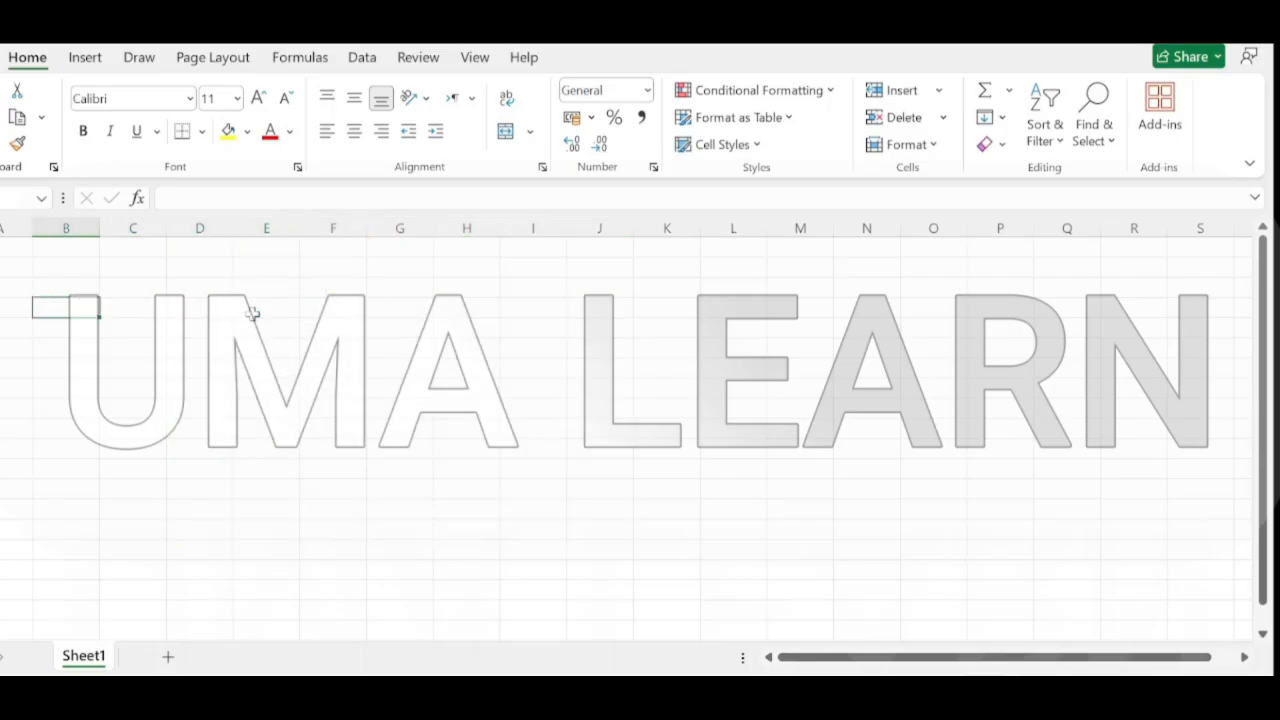
pyautogui.press('Right')
pyautogui.press('Right')
pyautogui.press('Right')
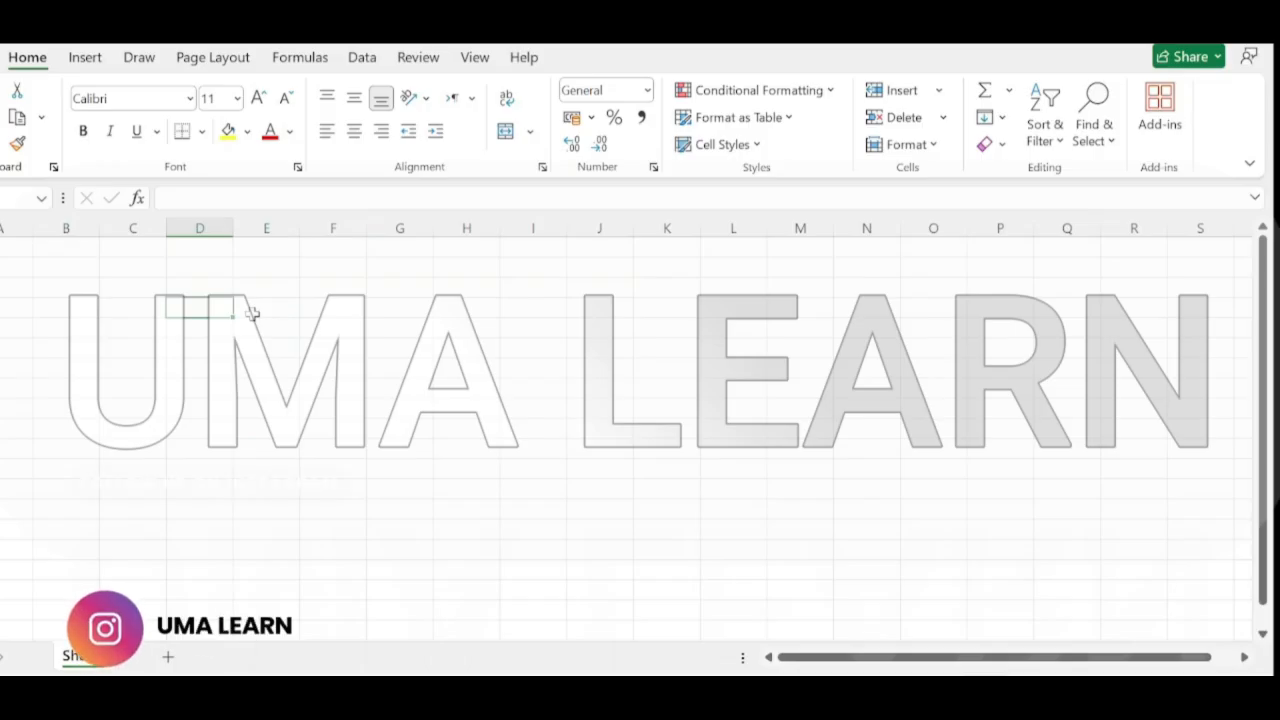
pyautogui.press('Right')
pyautogui.press('Left')
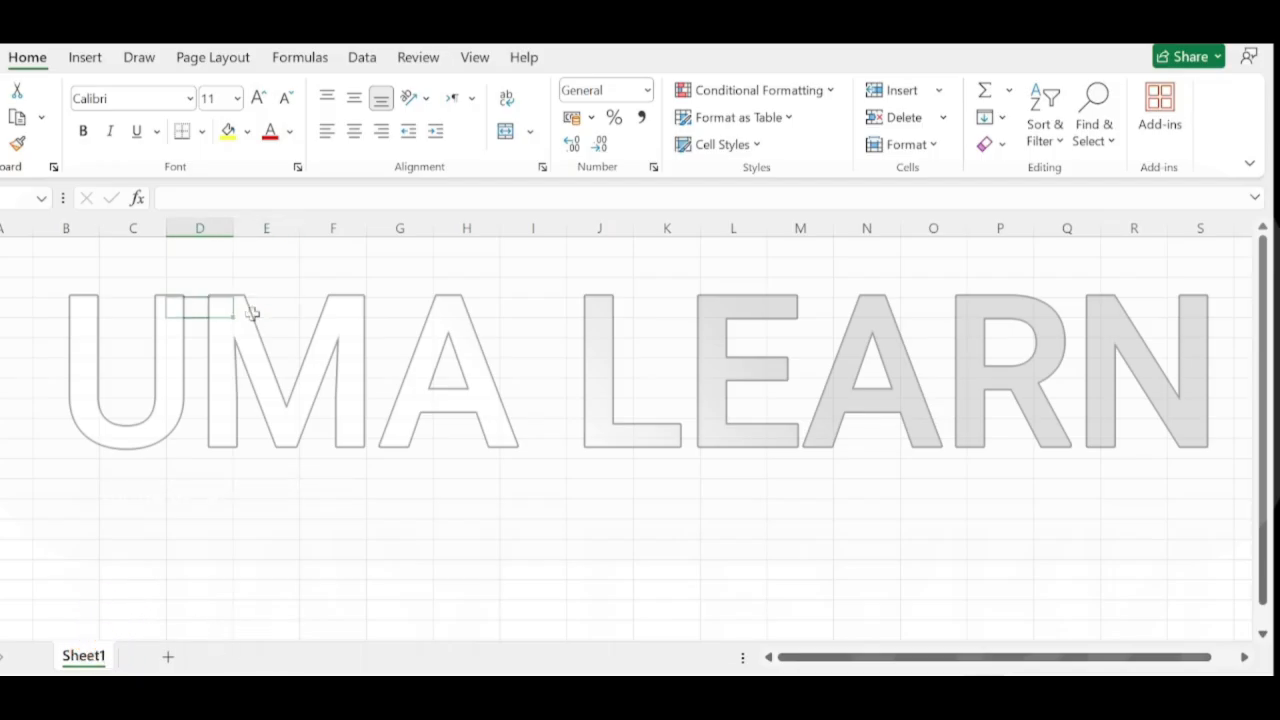
pyautogui.press('Right')
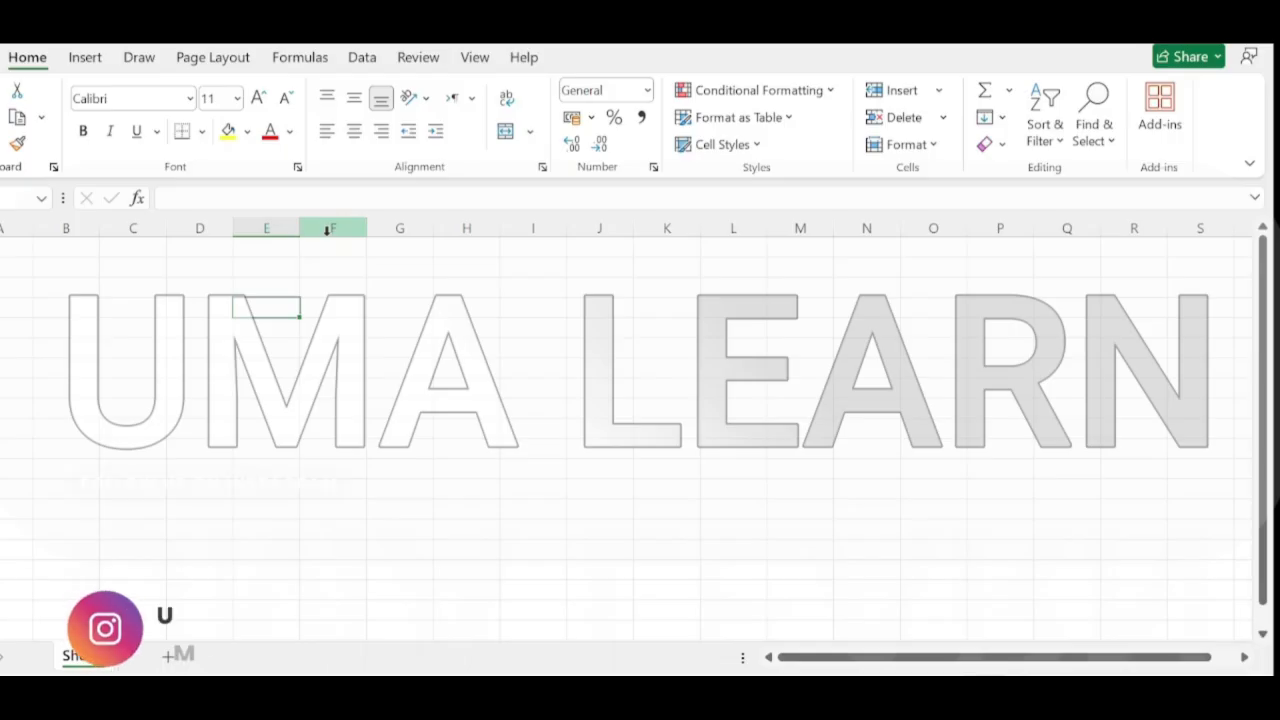
pyautogui.click(267, 229)
pyautogui.click(333, 287)
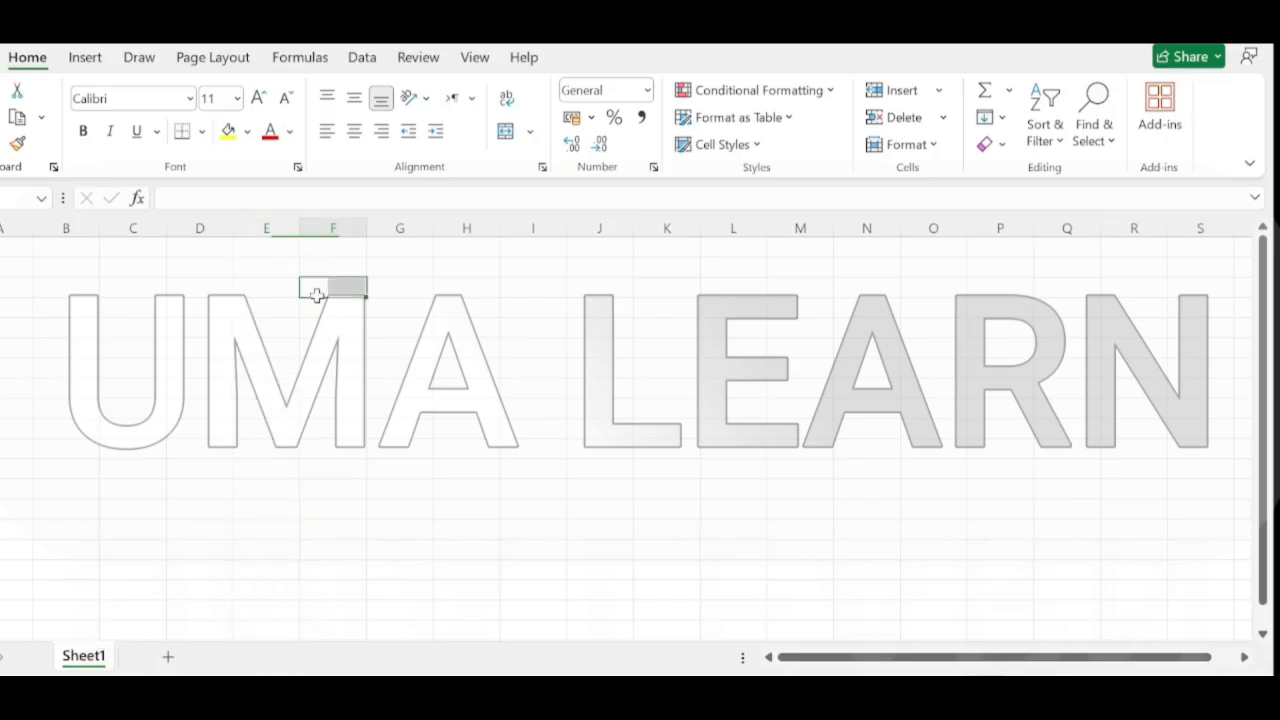
pyautogui.click(273, 292)
pyautogui.click(340, 306)
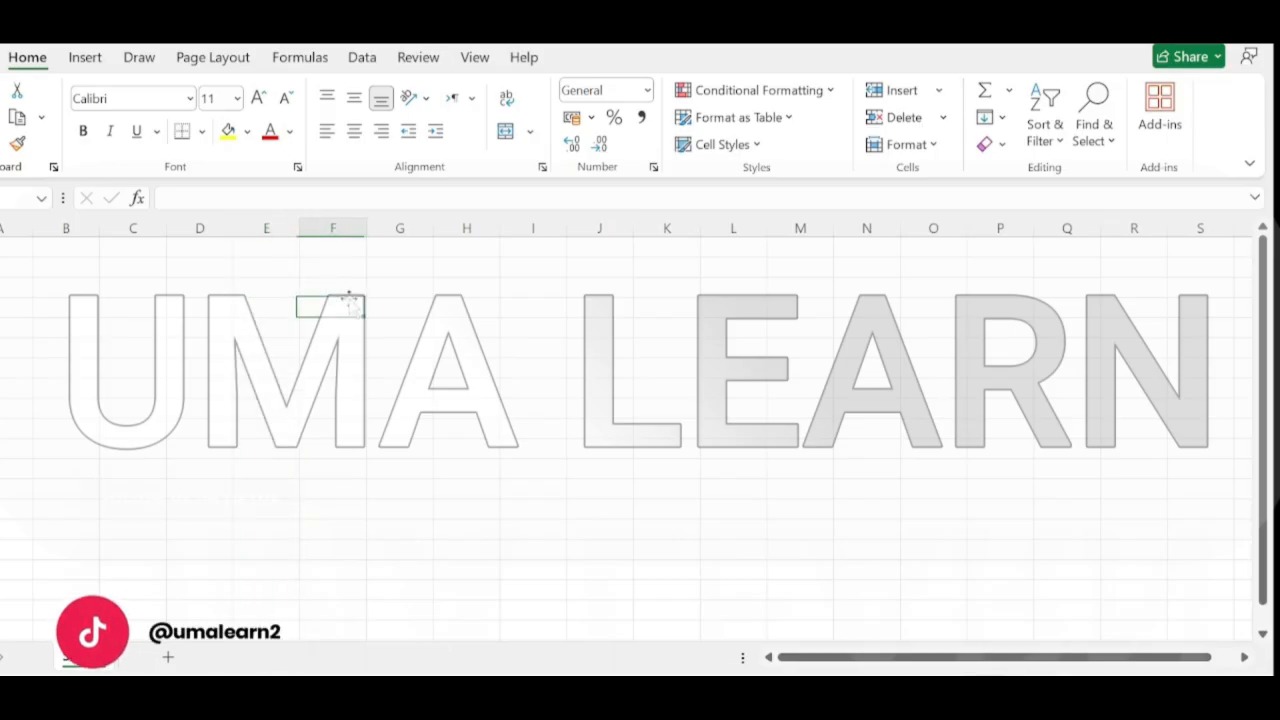
pyautogui.click(340, 350)
pyautogui.click(204, 292)
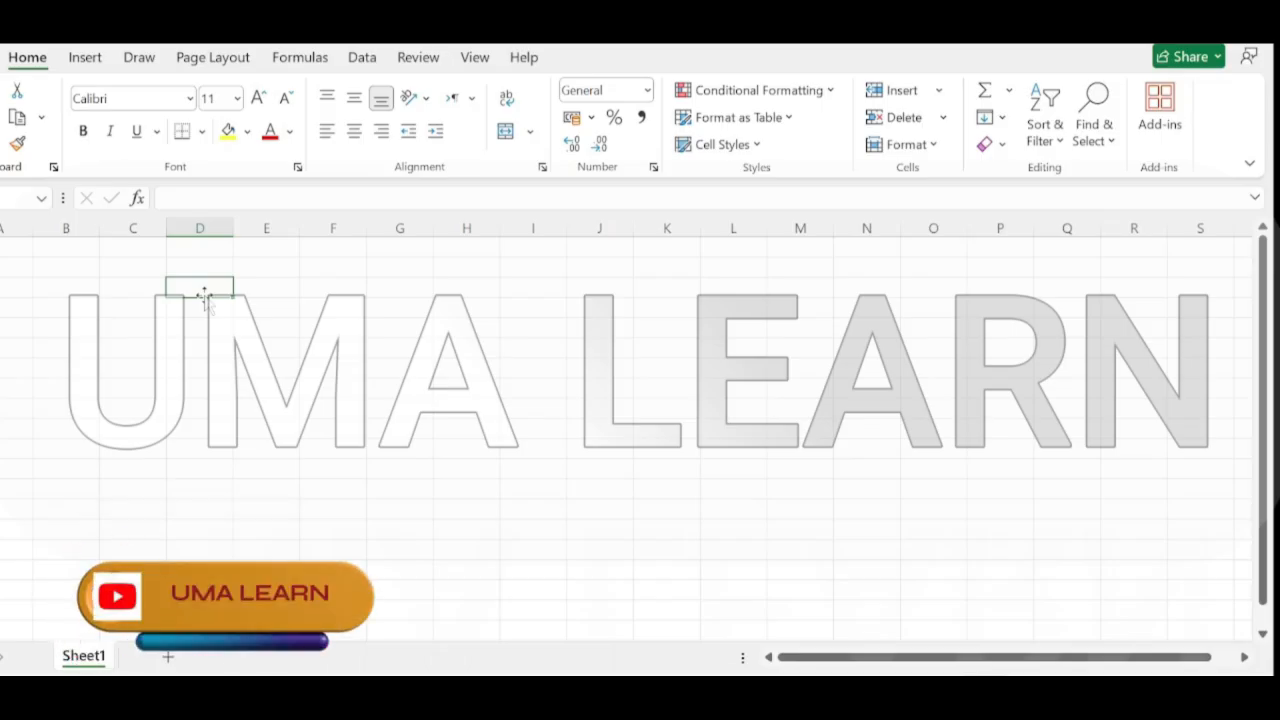
pyautogui.click(286, 287)
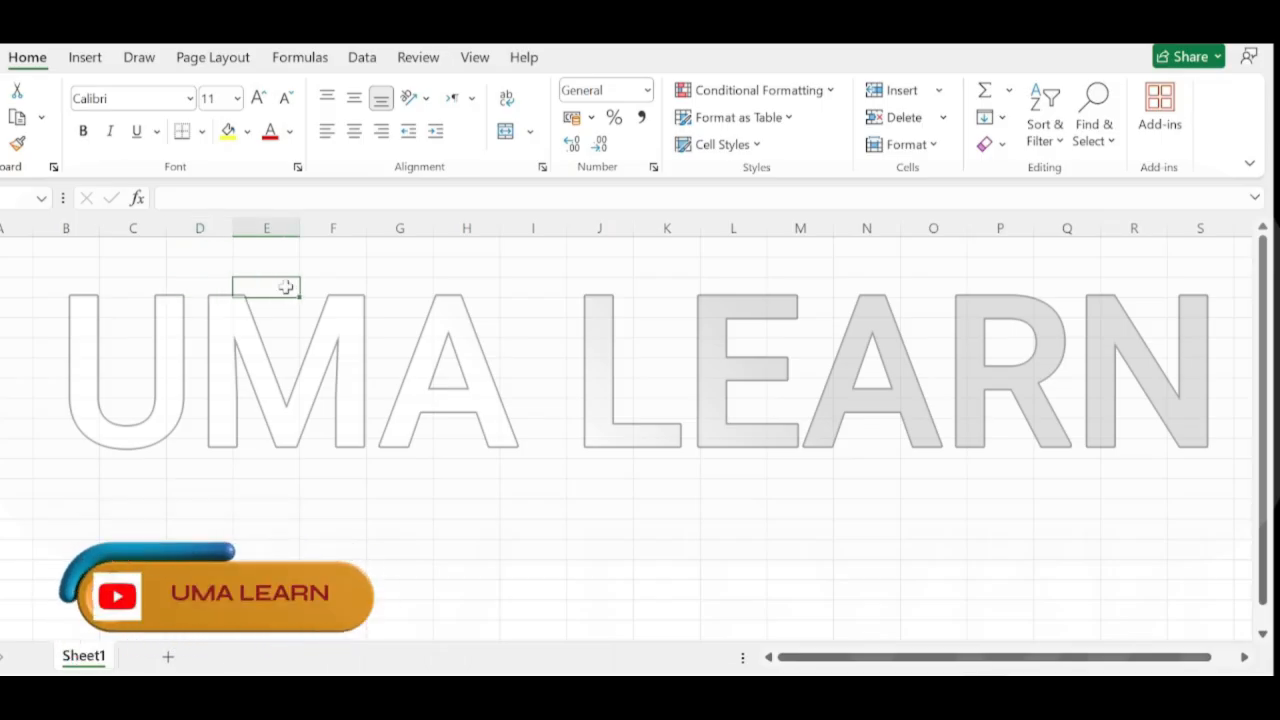
pyautogui.click(340, 290)
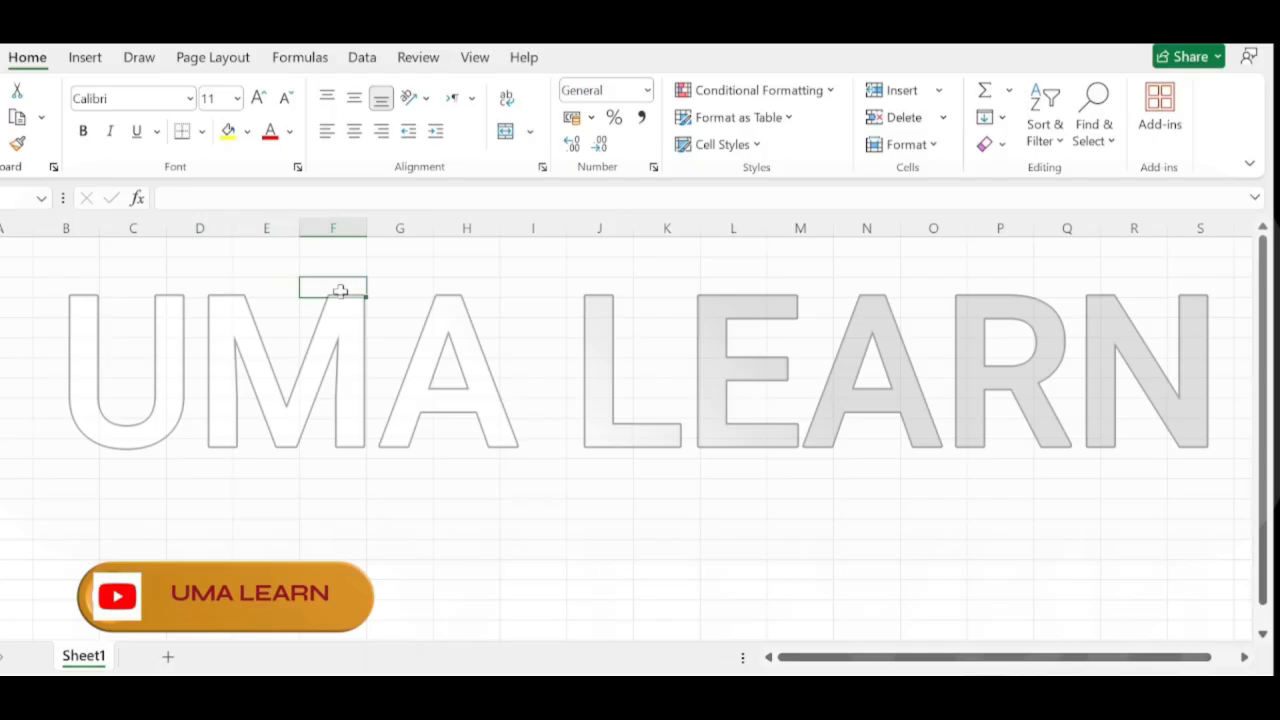
pyautogui.click(404, 289)
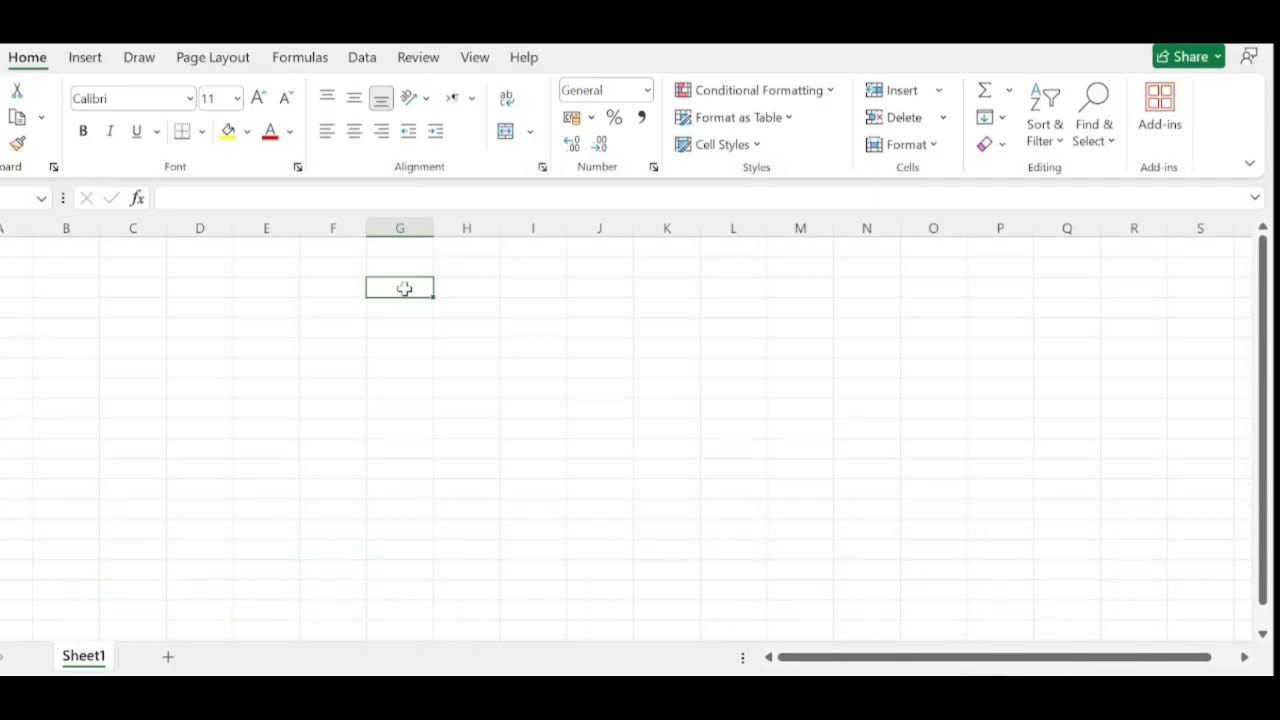
pyautogui.click(266, 287)
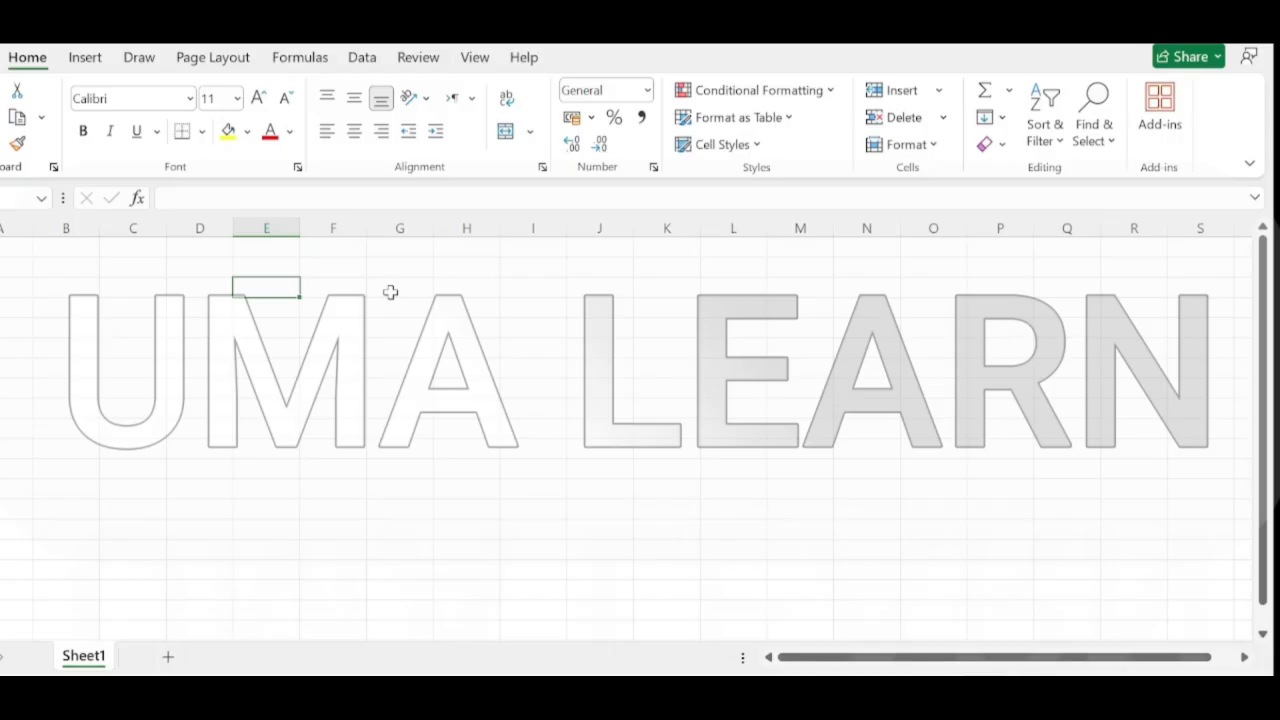
pyautogui.click(492, 294)
pyautogui.click(440, 327)
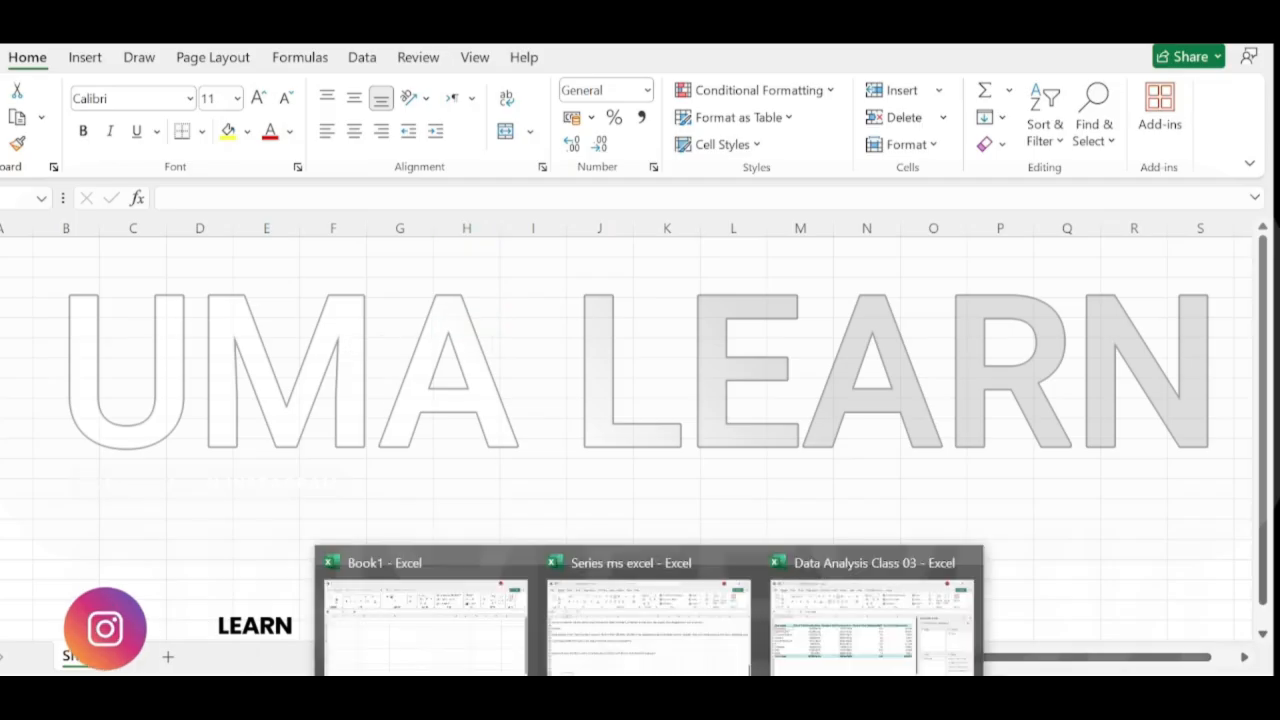
# Switch to the Data Analysis Class 03 workbook and open the employee table on sheet 03
pyautogui.click(871, 615)
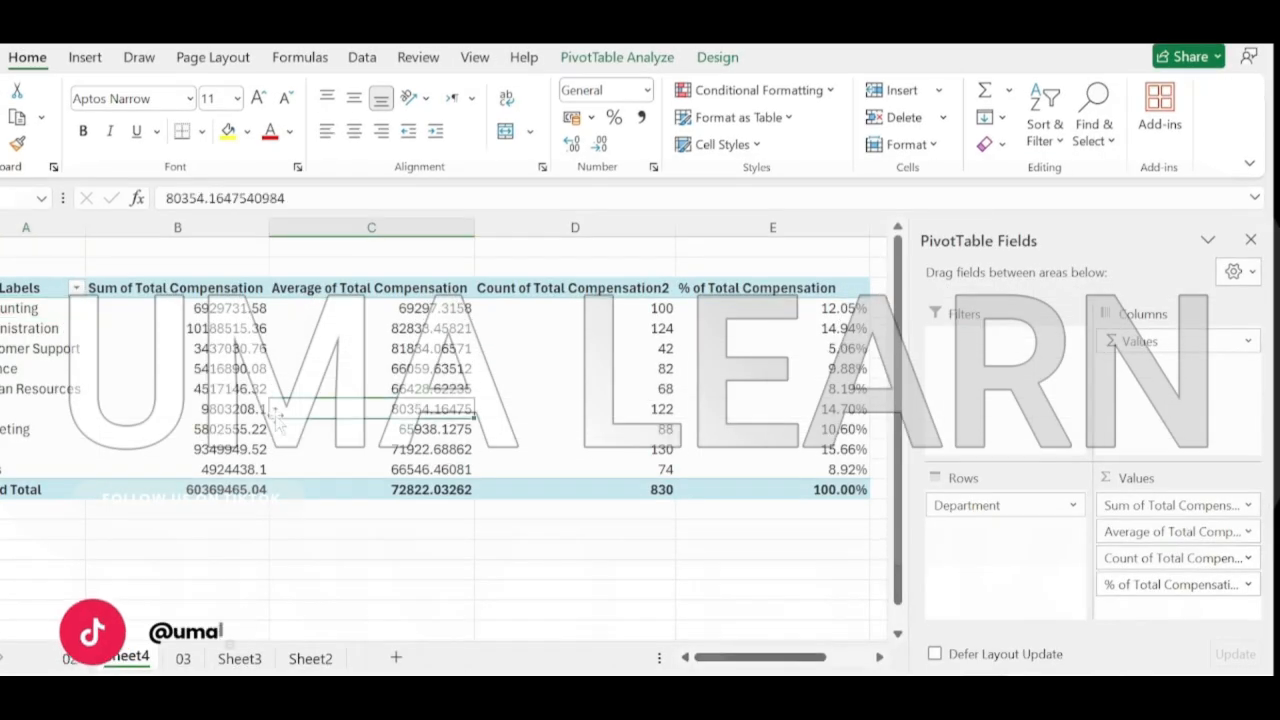
pyautogui.click(182, 660)
pyautogui.click(922, 410)
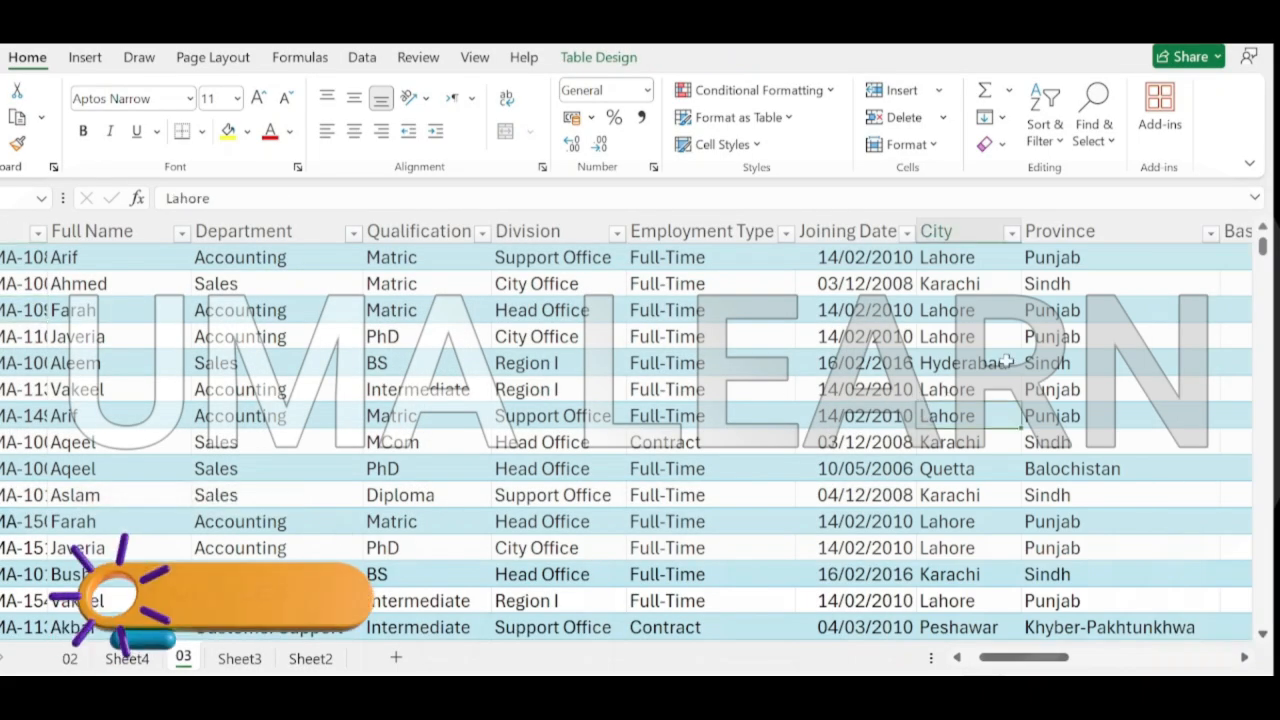
# Examine the employee table's columns from Employment Type and Province across to Base Salary
pyautogui.click(1055, 340)
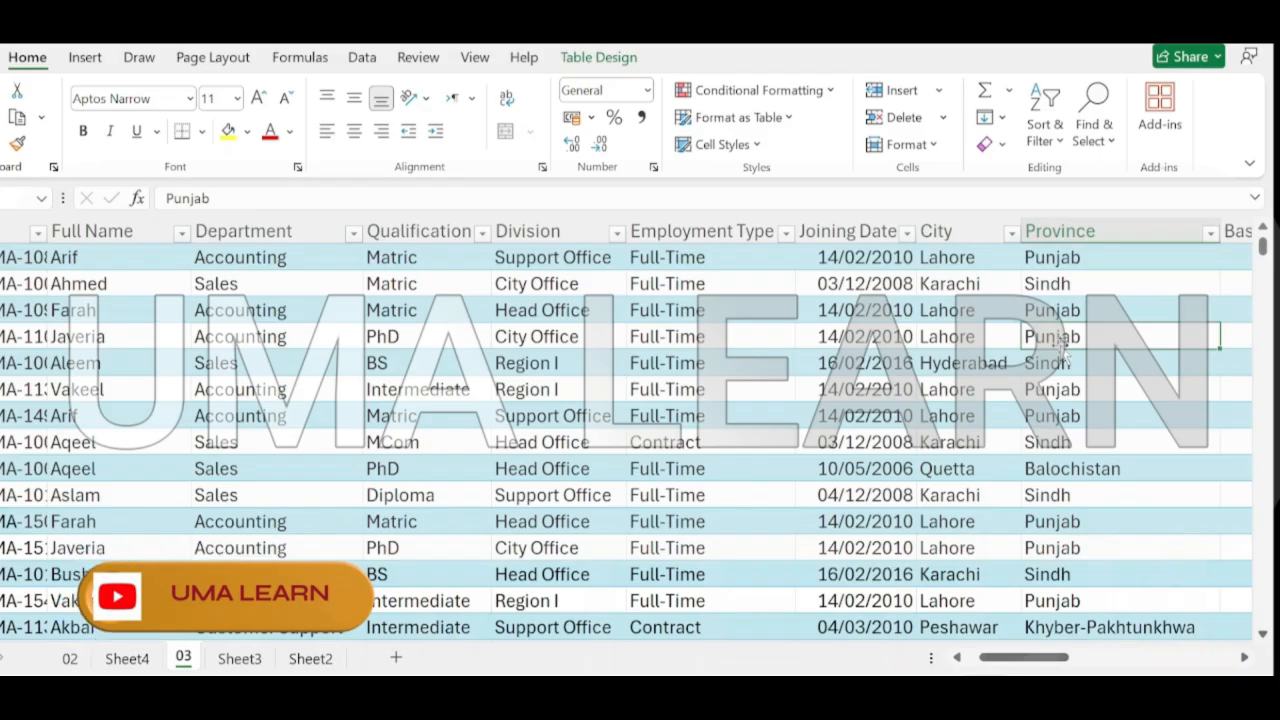
pyautogui.click(690, 343)
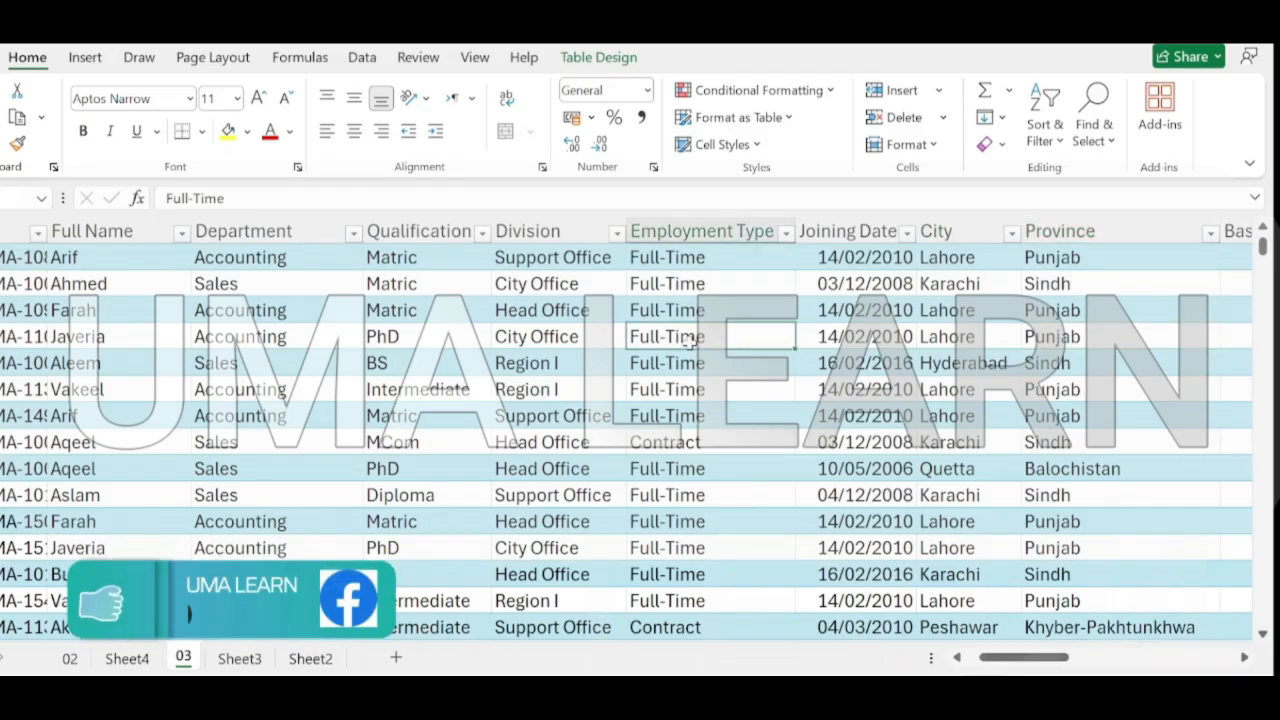
pyautogui.moveTo(1012, 657); pyautogui.dragTo(1045, 622)
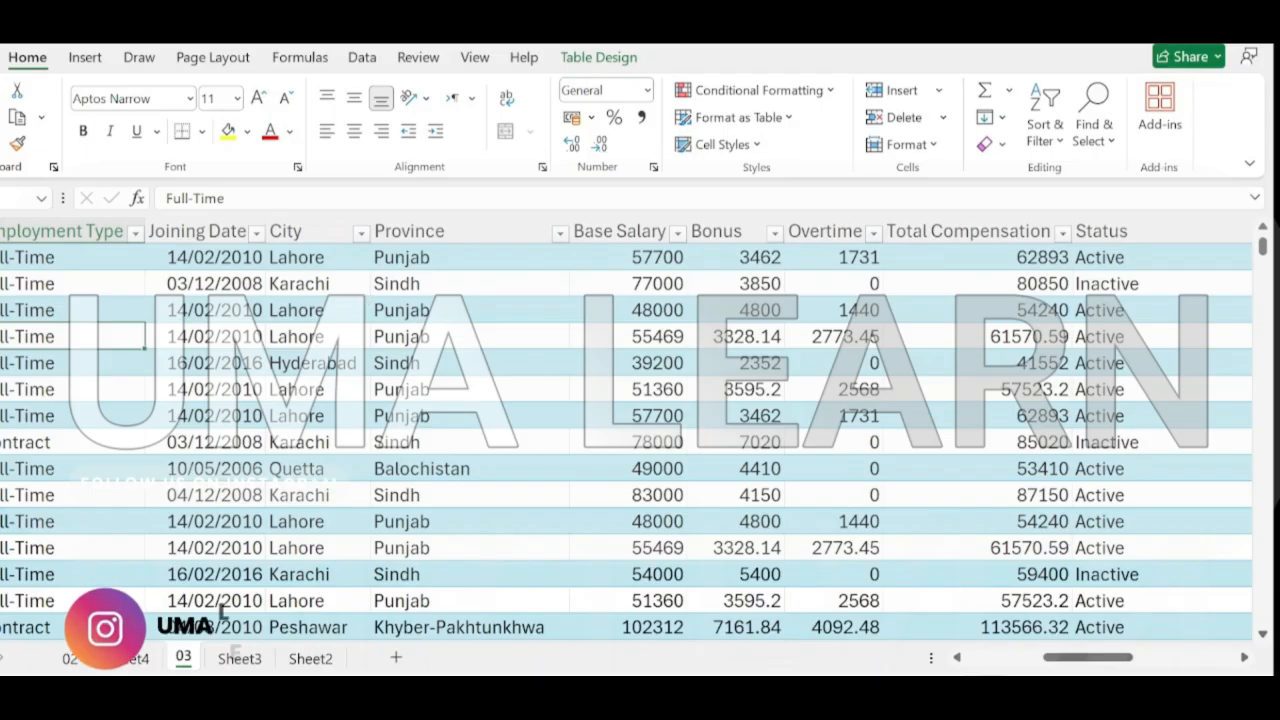
pyautogui.press('Right')
pyautogui.press('Down')
pyautogui.press('Down')
pyautogui.press('Down')
pyautogui.press('Down')
pyautogui.click(573, 386)
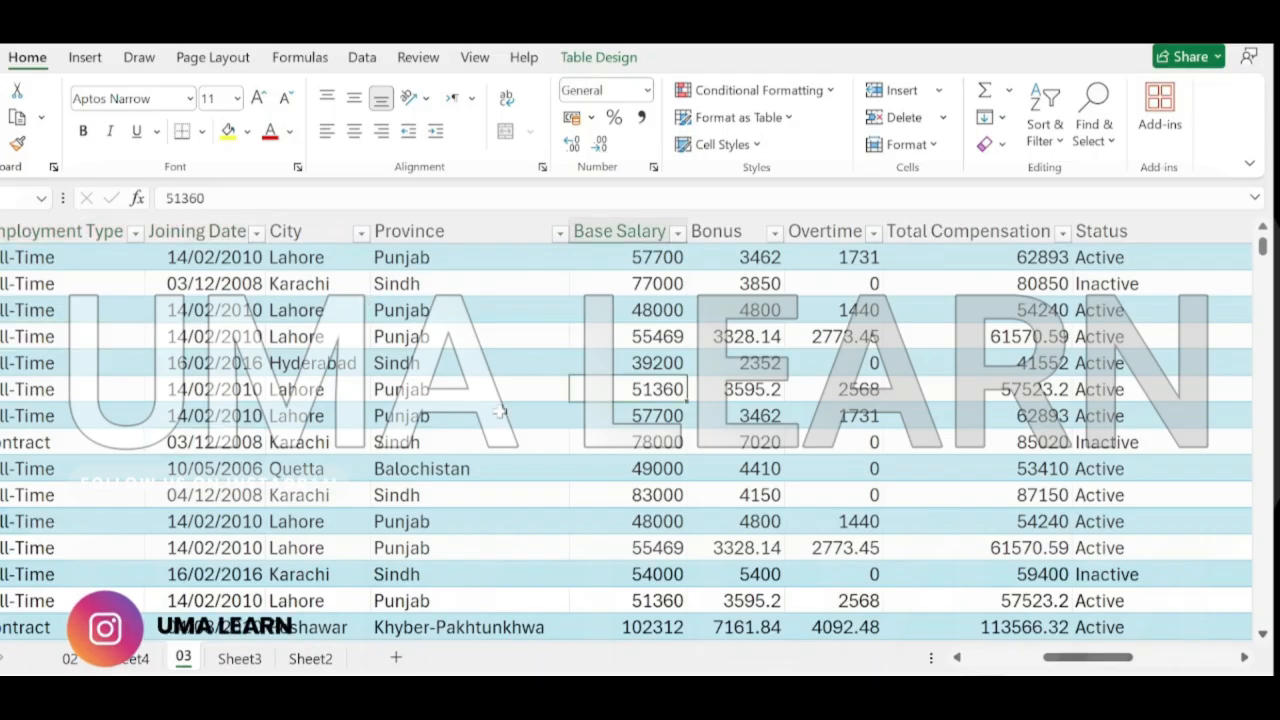
# Inspect records further down the employee table, checking the Total Compensation formulas and the neighbouring Overtime values
pyautogui.scroll(-10, 500, 413)
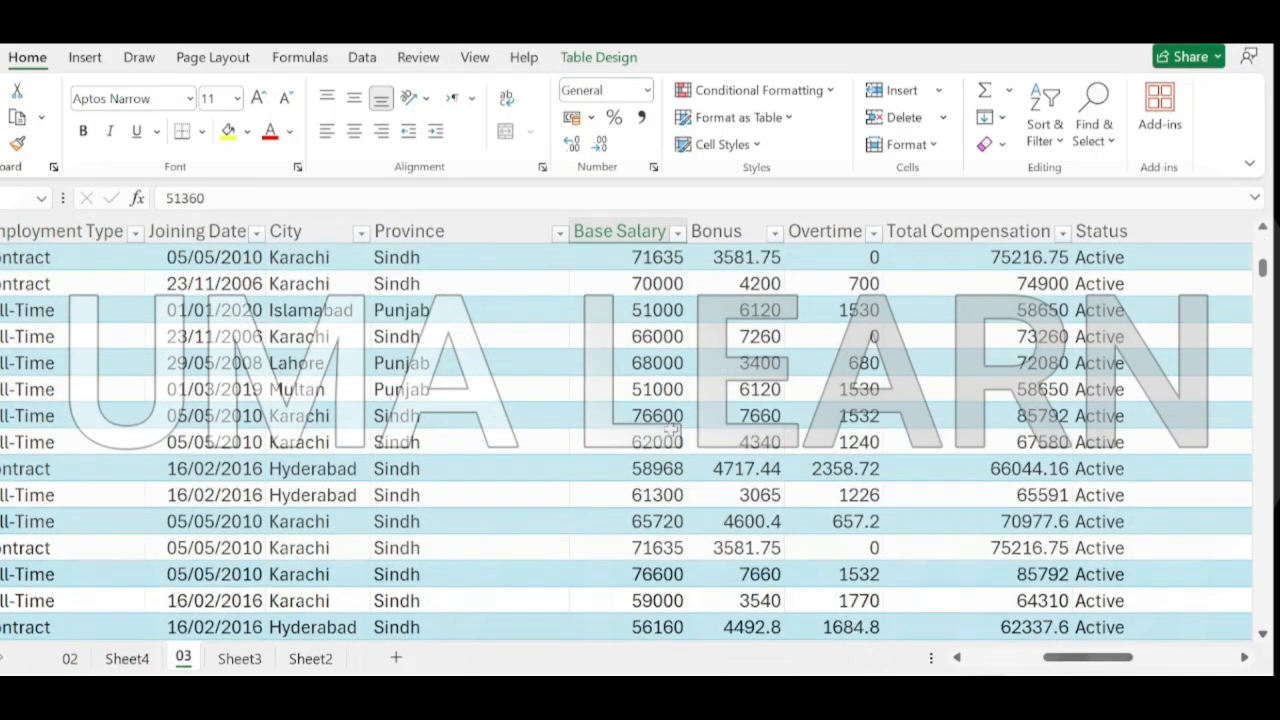
pyautogui.click(248, 462)
pyautogui.click(472, 476)
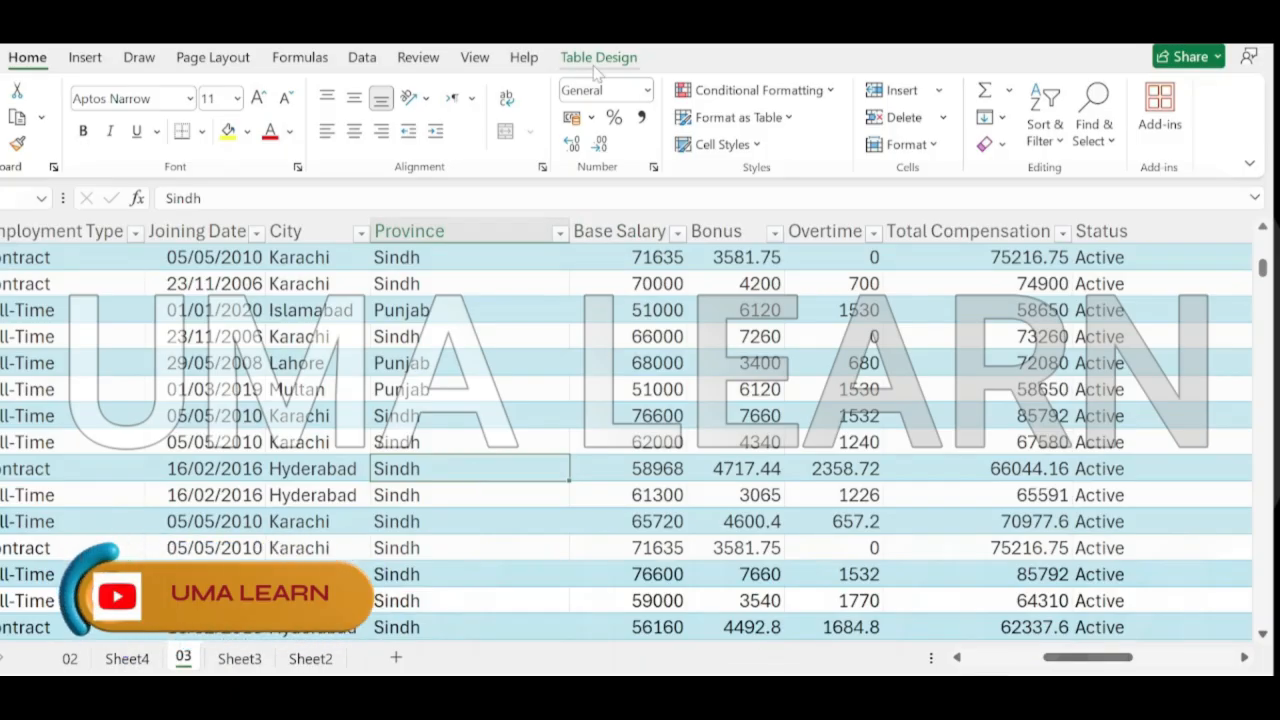
pyautogui.click(982, 466)
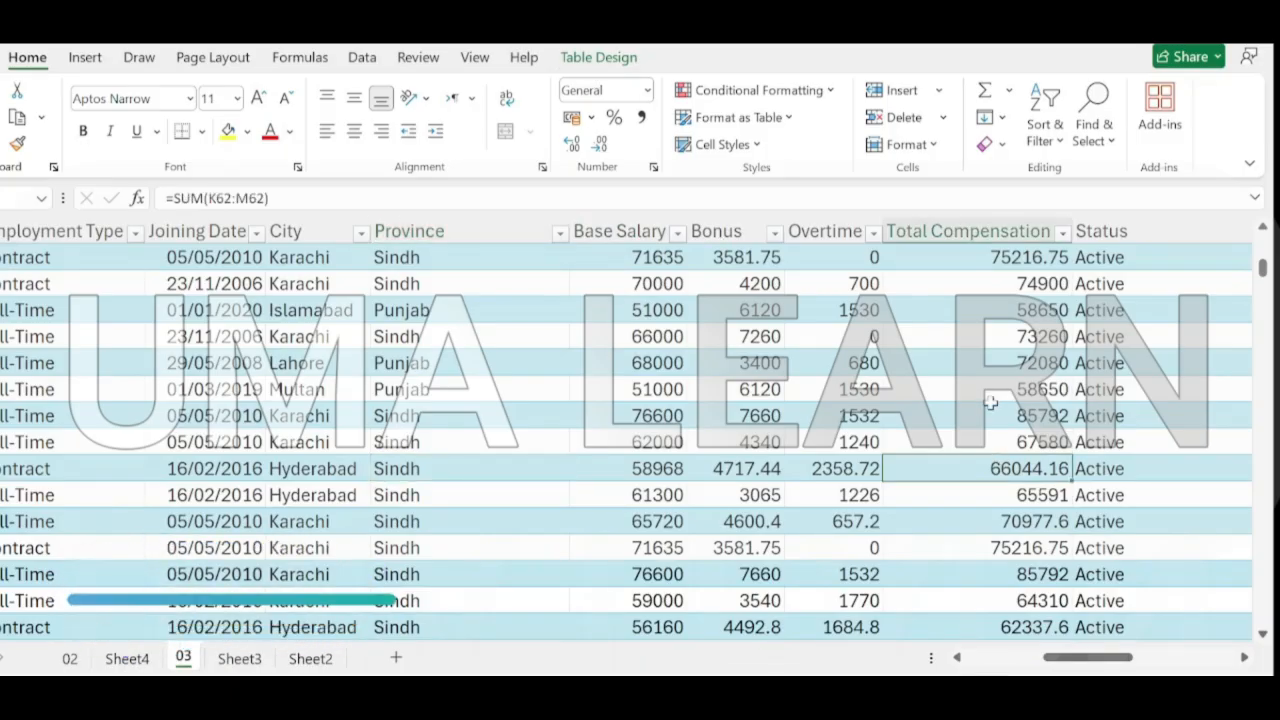
pyautogui.click(990, 398)
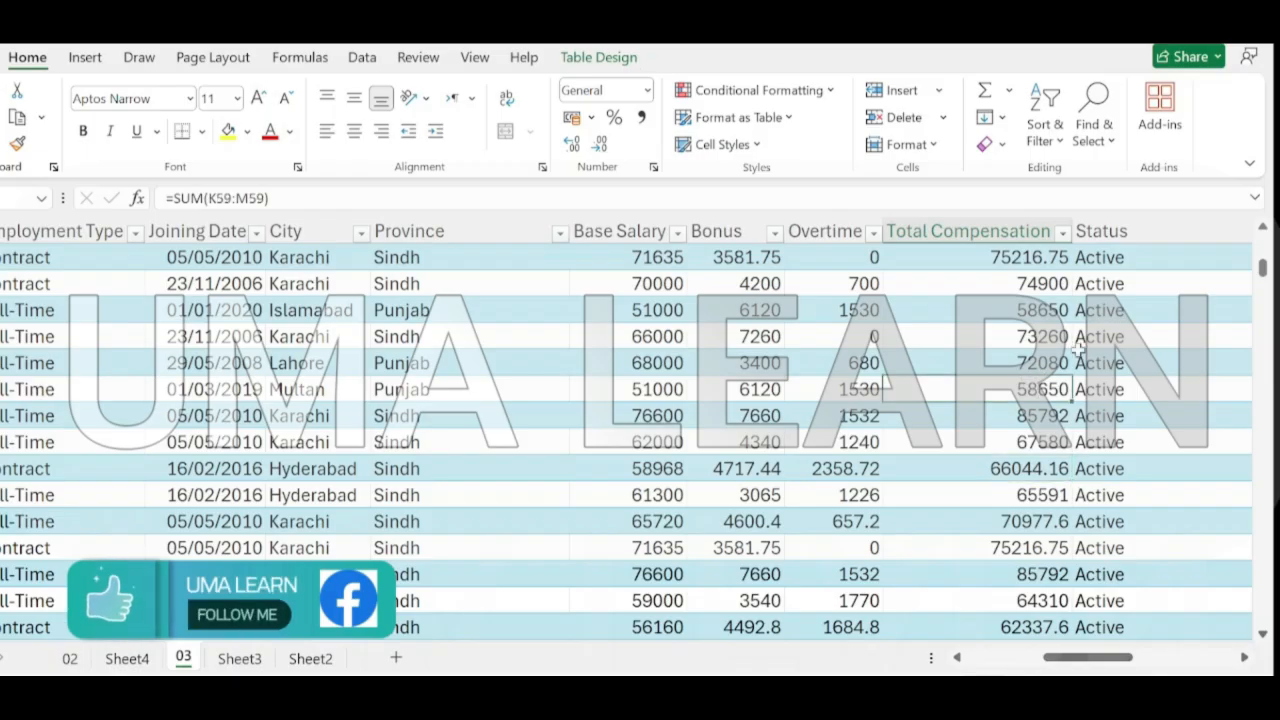
pyautogui.press('Right')
pyautogui.press('Left')
pyautogui.press('Left')
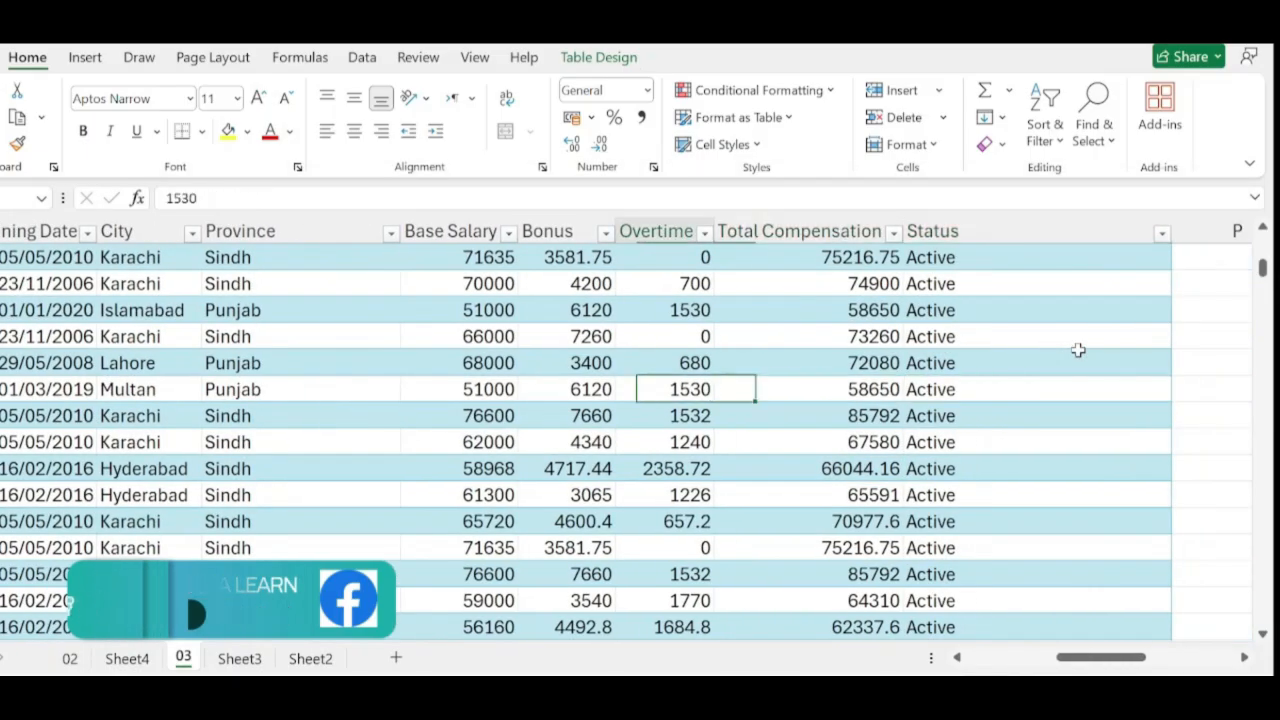
# Trace the selected employee record from Overtime back past the ID column to the blank column A
pyautogui.press('Left')
pyautogui.press('Left')
pyautogui.press('Left')
pyautogui.press('Left')
pyautogui.press('Left')
pyautogui.press('Left')
pyautogui.press('Left')
pyautogui.press('Left')
pyautogui.press('Left')
pyautogui.press('Left')
pyautogui.press('Left')
pyautogui.press('Left')
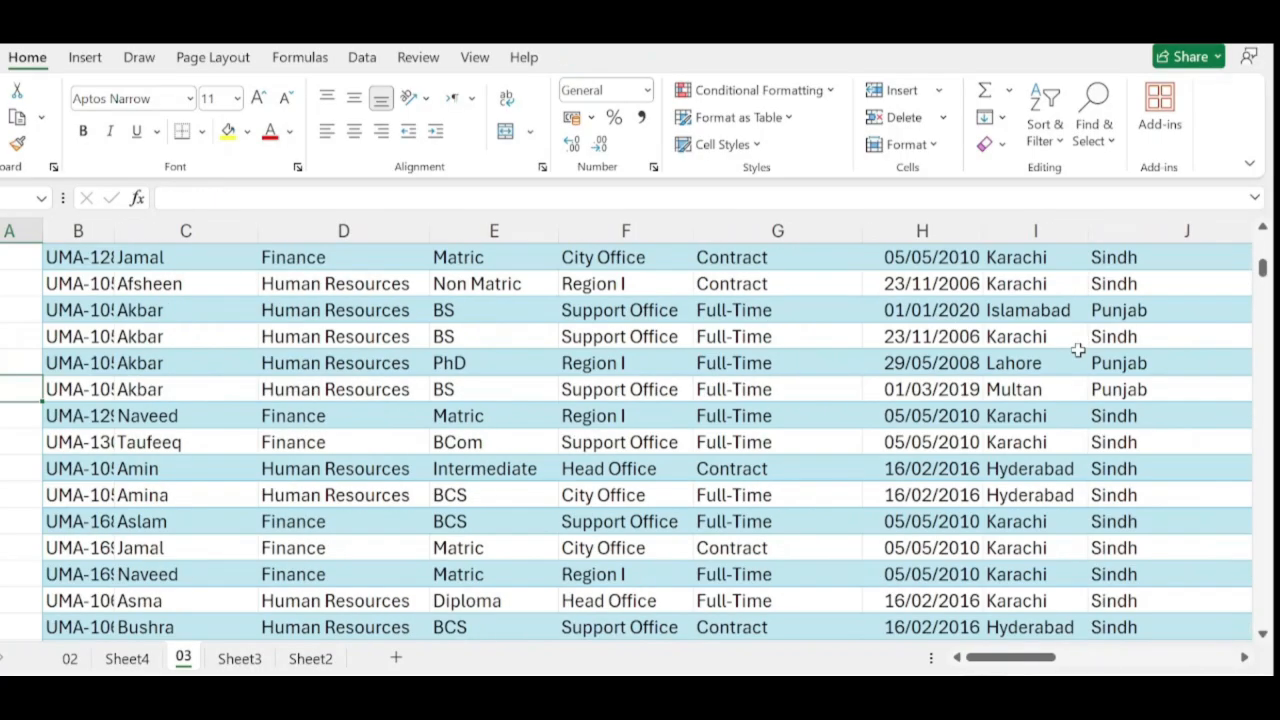
# Inspect the employee table's Division, Employment Type and Joining Date entries
pyautogui.press('Right')
pyautogui.press('Right')
pyautogui.press('Right')
pyautogui.press('Right')
pyautogui.press('Right')
pyautogui.press('Right')
pyautogui.press('Right')
pyautogui.press('Right')
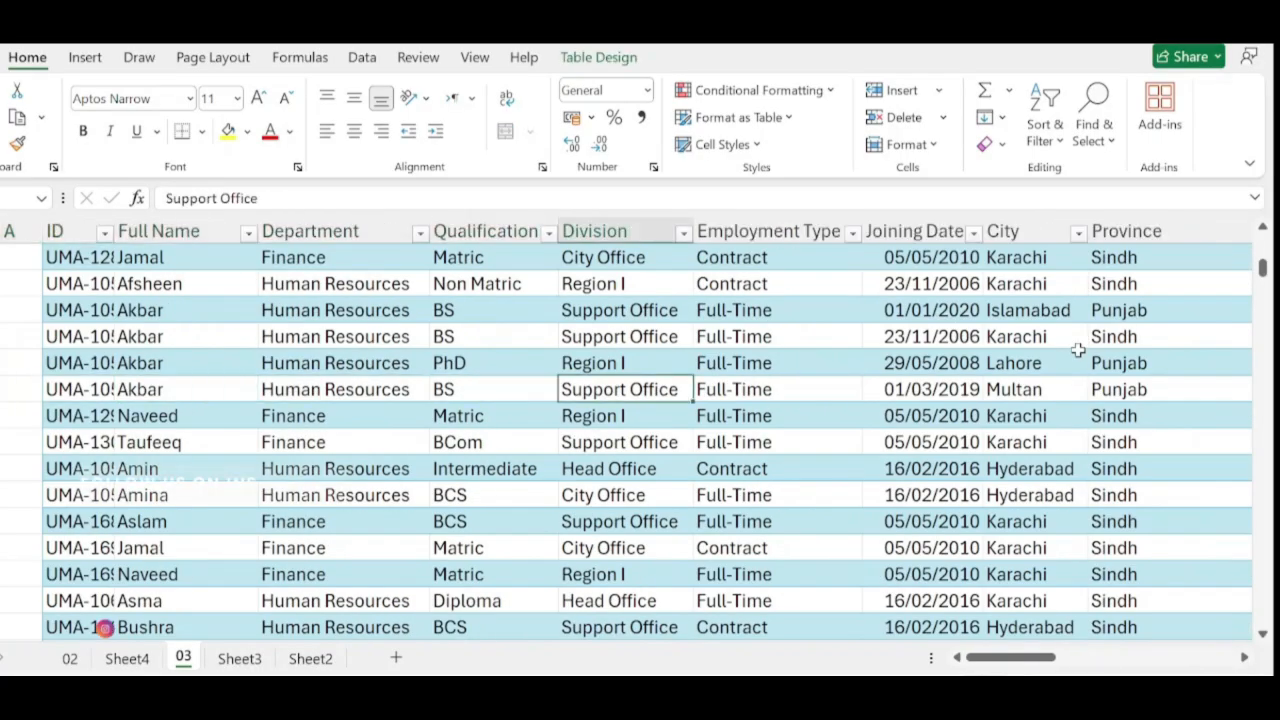
pyautogui.press('Right')
pyautogui.press('Left')
pyautogui.press('Left')
pyautogui.press('Left')
pyautogui.press('Left')
pyautogui.press('Left')
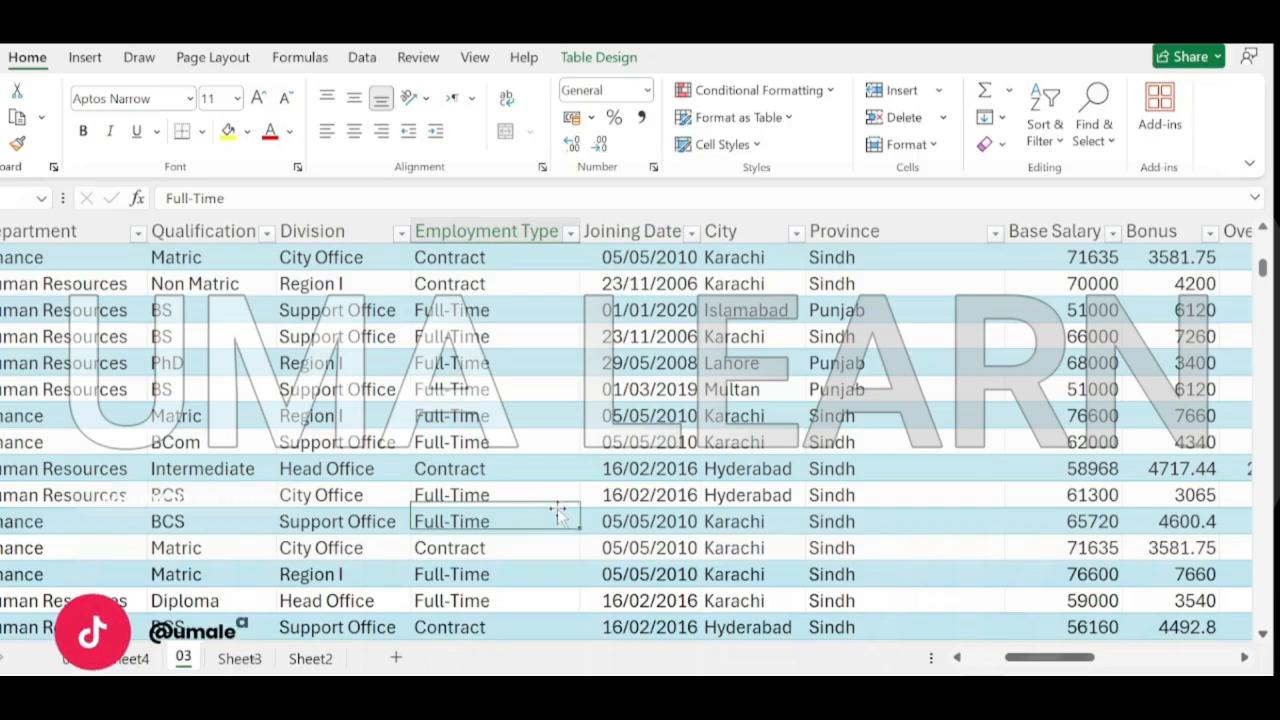
pyautogui.click(652, 446)
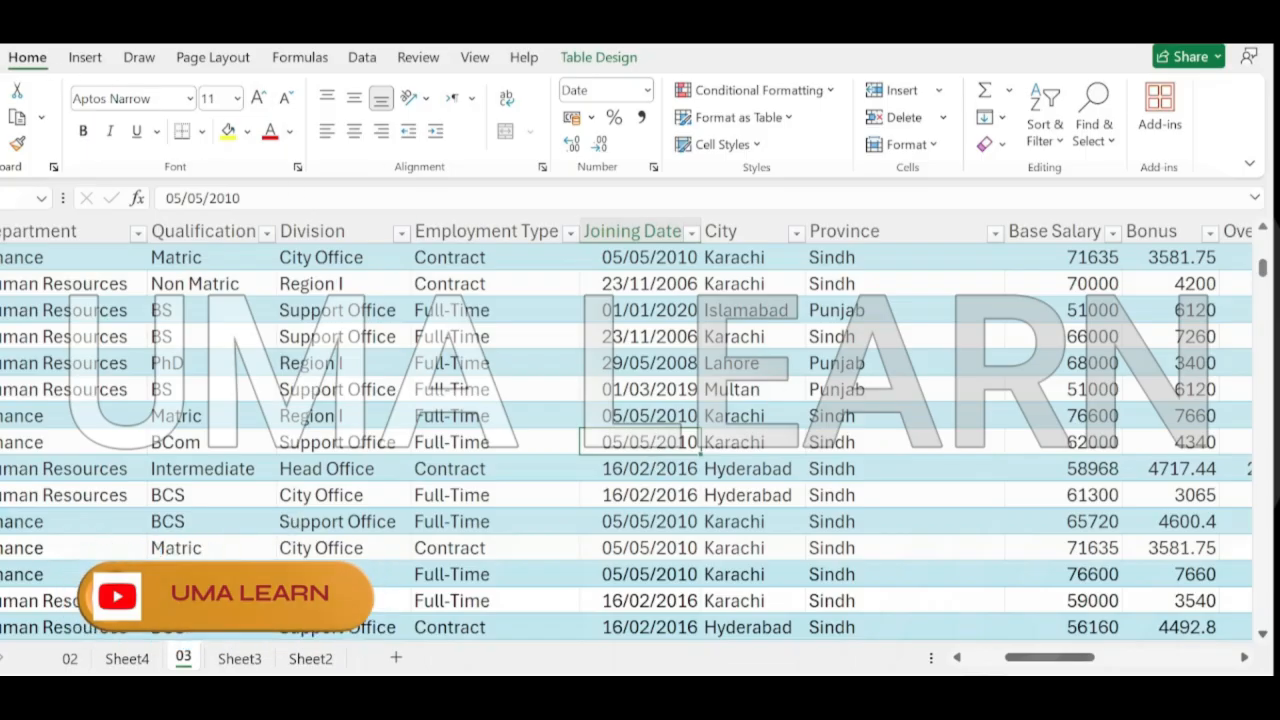
# Look over the Insert commands, the quarterly month headings on Sheet3 and the department PivotTables on Sheet2 and Sheet4
pyautogui.click(85, 57)
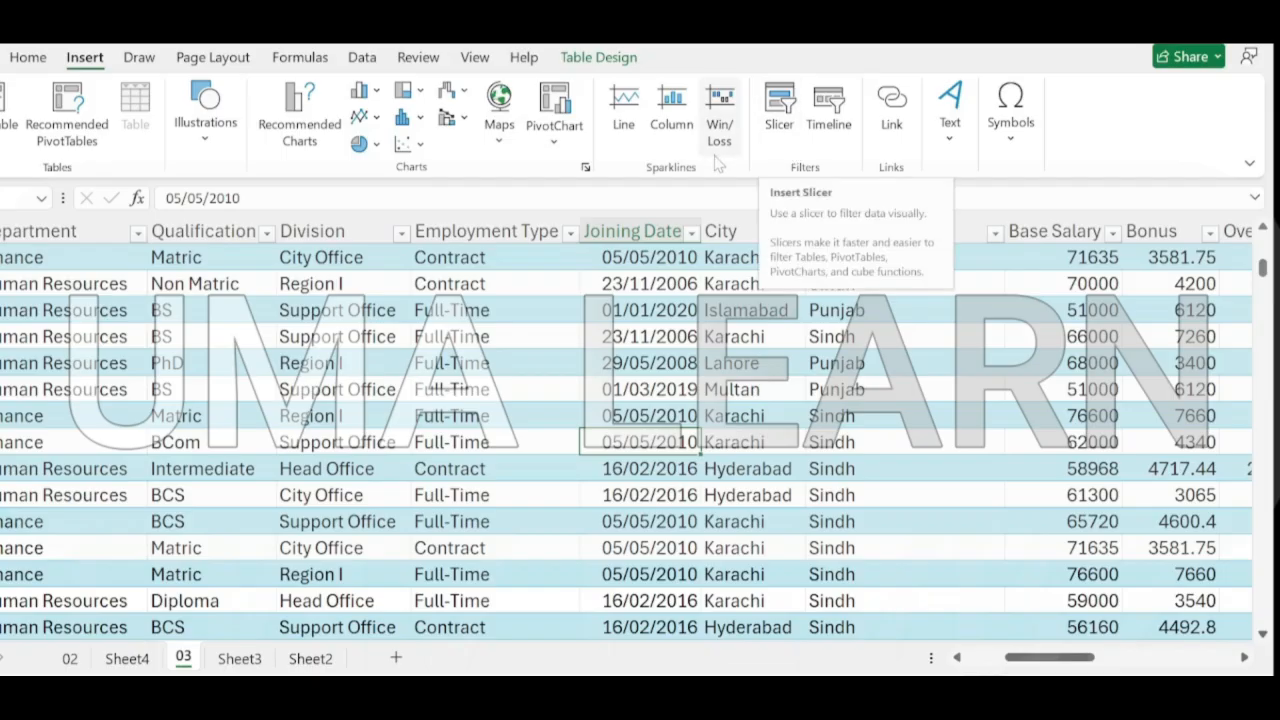
pyautogui.click(238, 659)
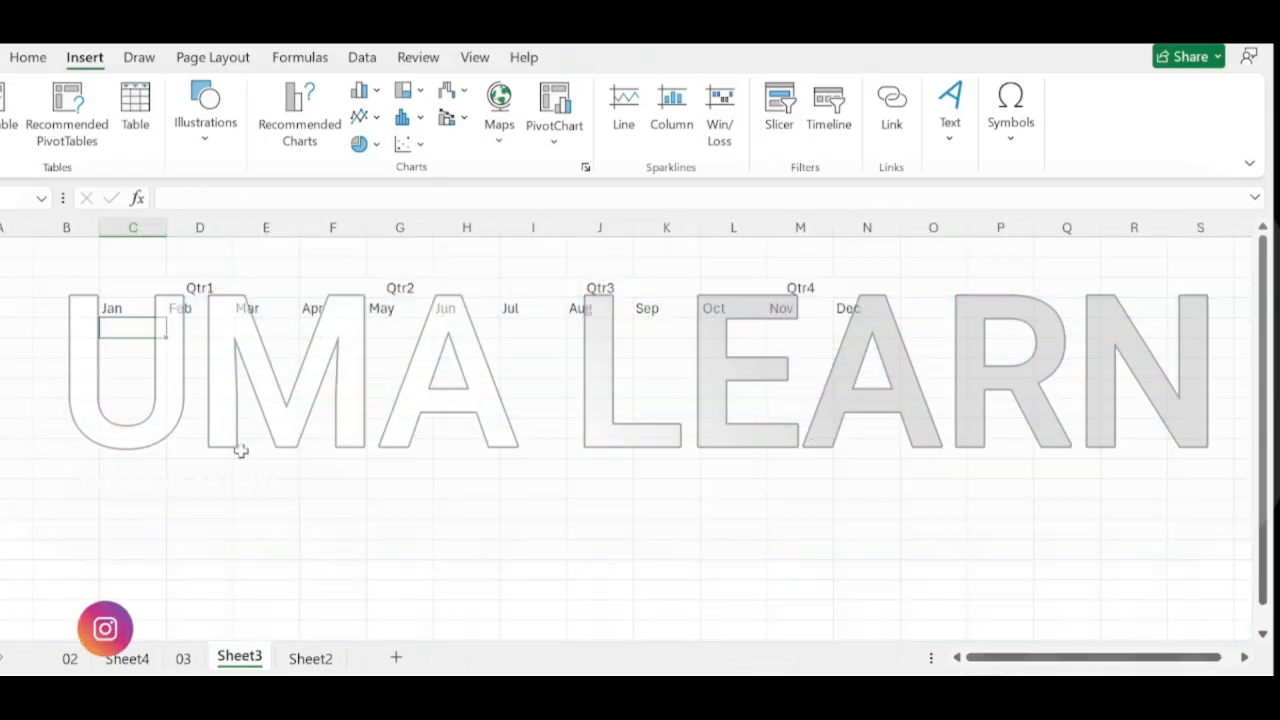
pyautogui.hotkey('ctrl', 'pagedown')
pyautogui.click(70, 330)
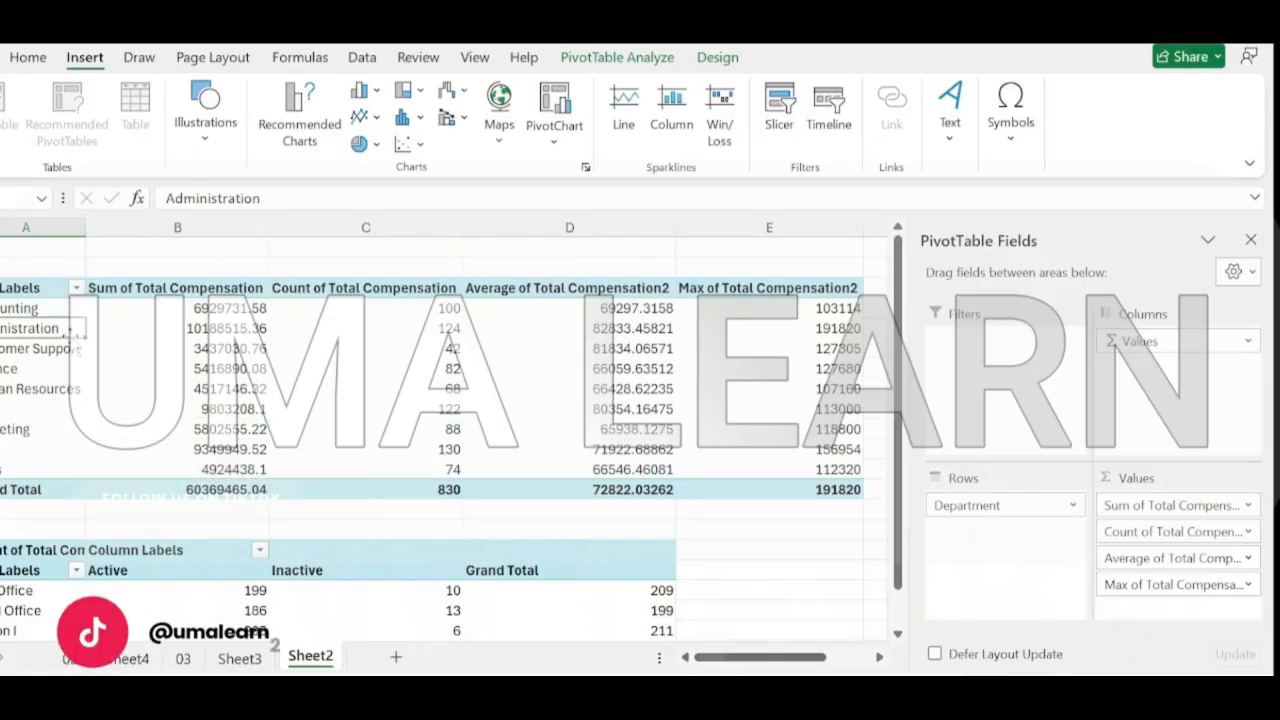
pyautogui.click(196, 390)
pyautogui.click(127, 658)
# Return to the employee table on sheet 03 and look through the records further down
pyautogui.click(183, 658)
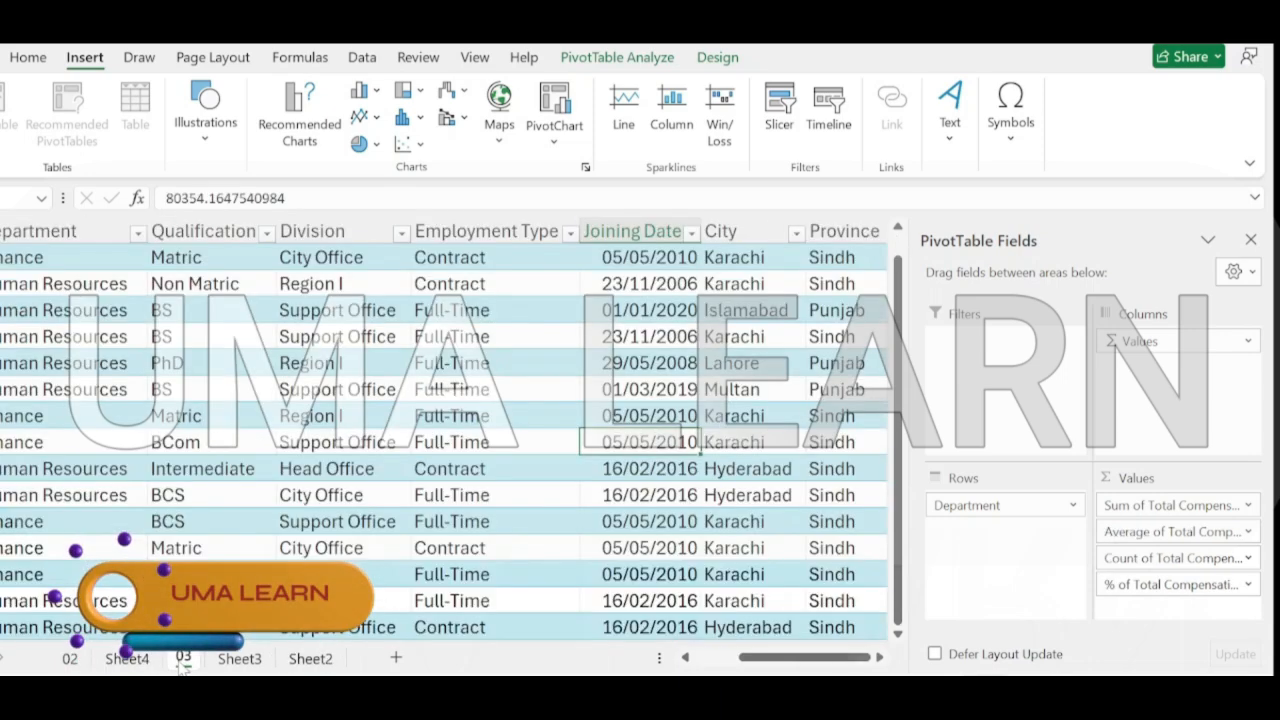
pyautogui.click(208, 411)
pyautogui.scroll(-12, 513, 357)
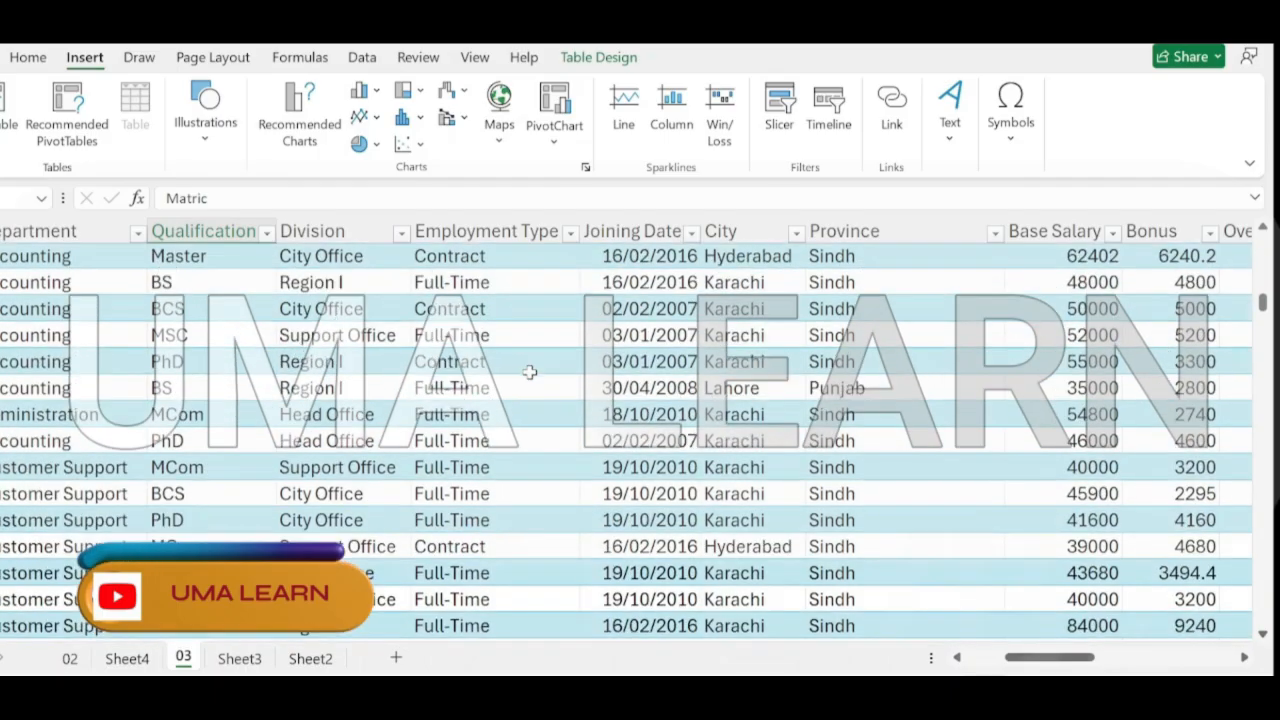
pyautogui.scroll(-5, 530, 372)
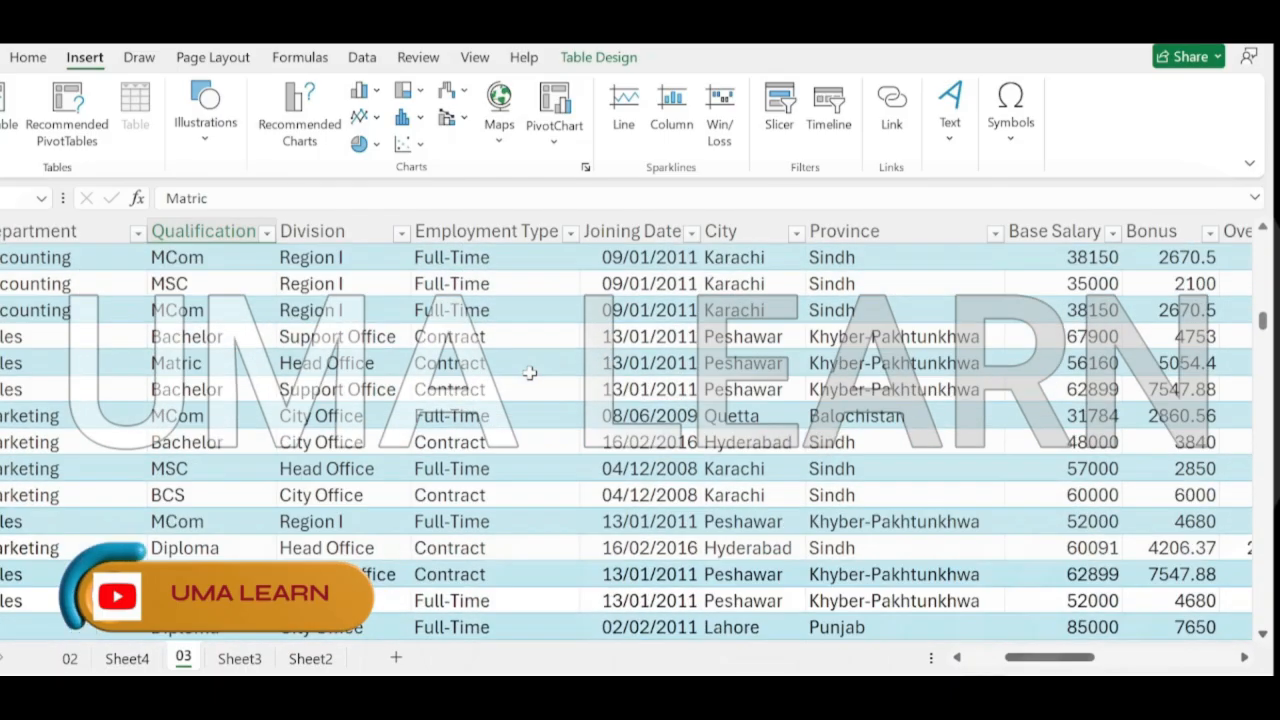
# Review the Sheet2 department PivotTable, checking the Administration, Finance and Human Resources compensation figures
pyautogui.click(239, 658)
pyautogui.click(310, 658)
pyautogui.click(30, 328)
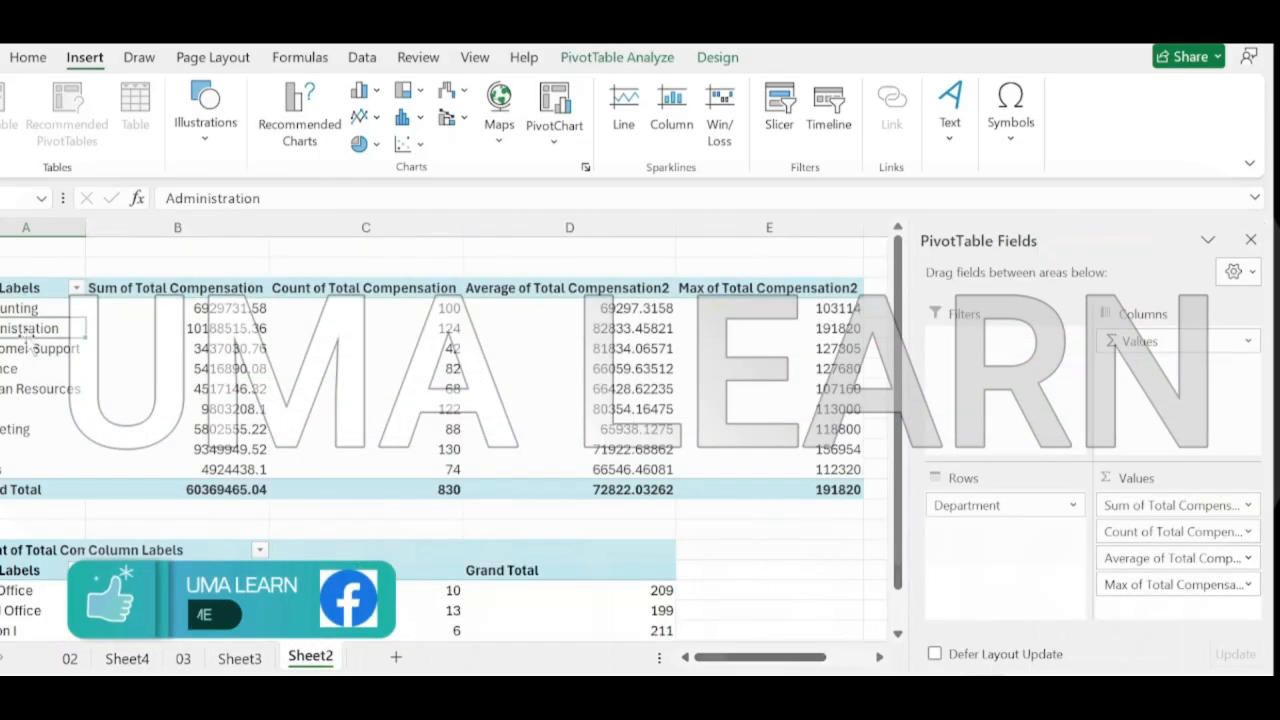
pyautogui.click(255, 330)
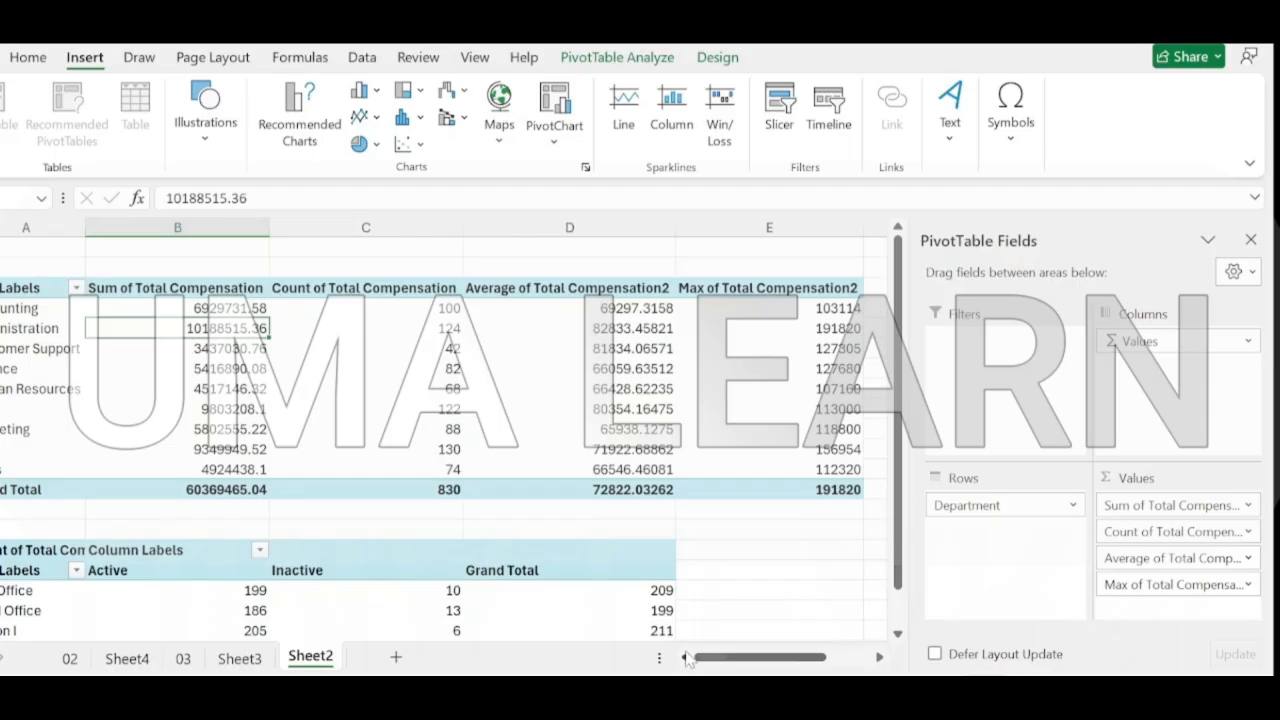
pyautogui.click(553, 366)
pyautogui.moveTo(553, 366)
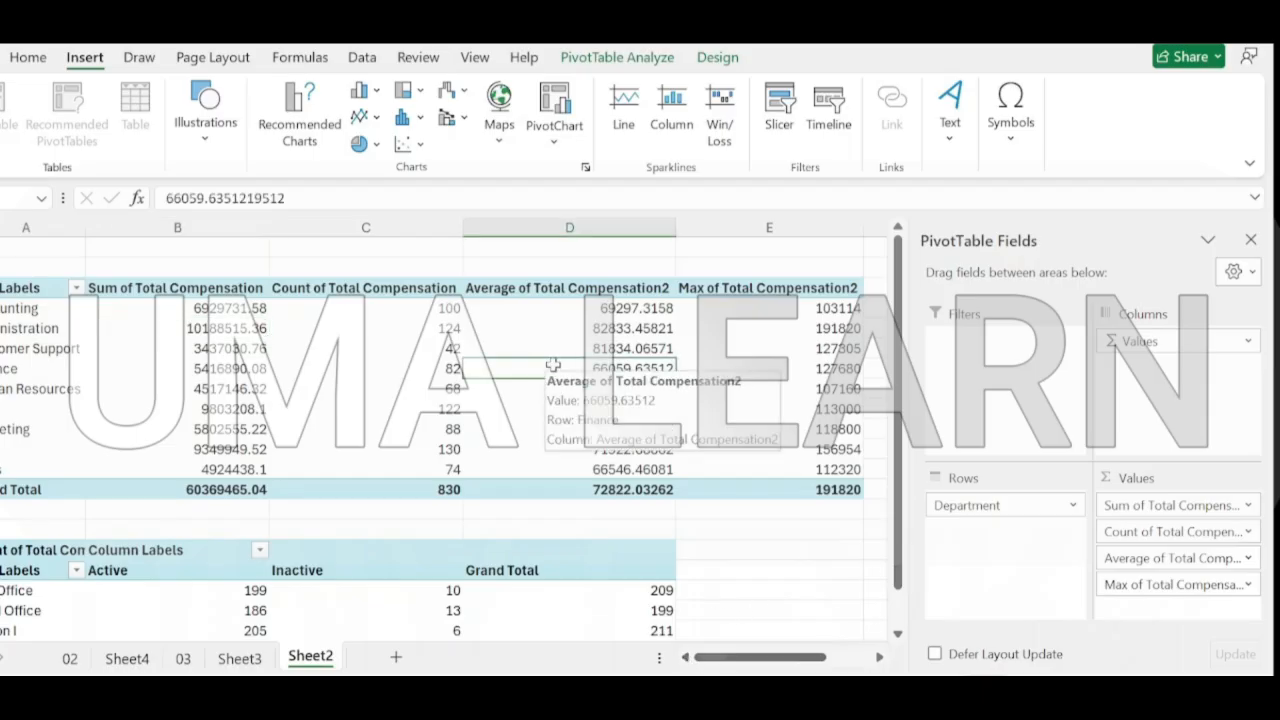
pyautogui.click(235, 388)
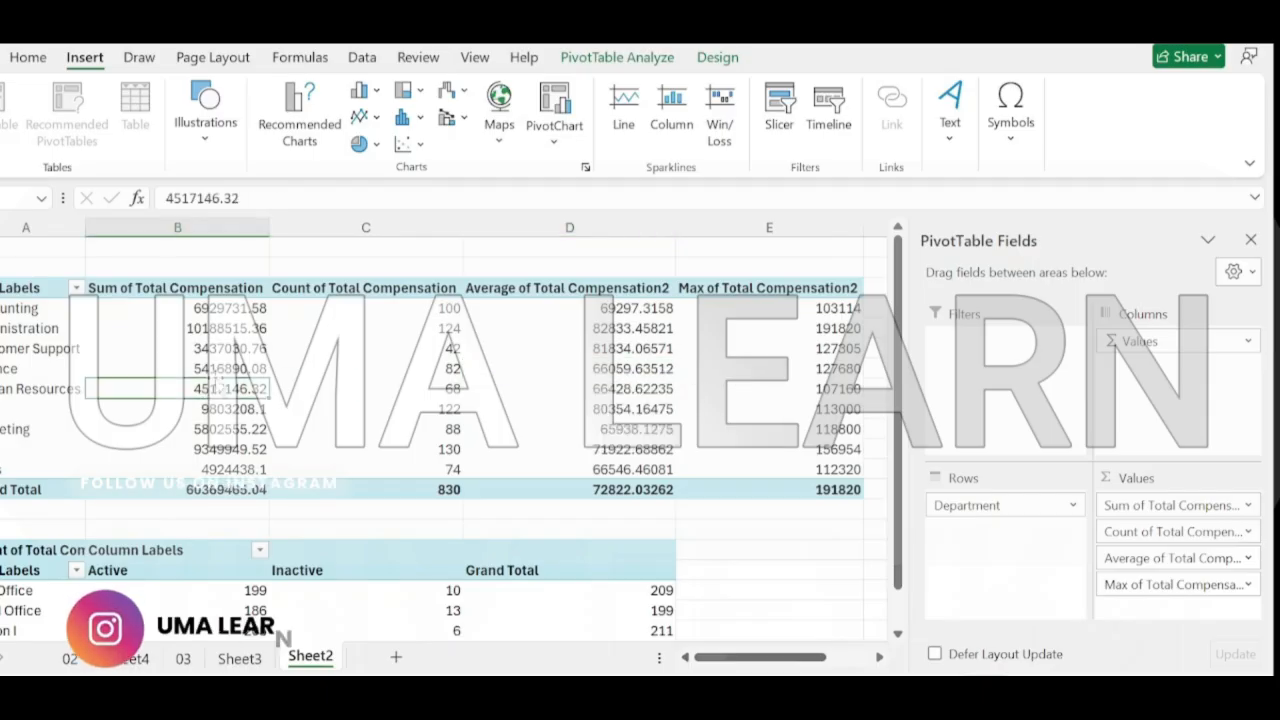
pyautogui.click(243, 333)
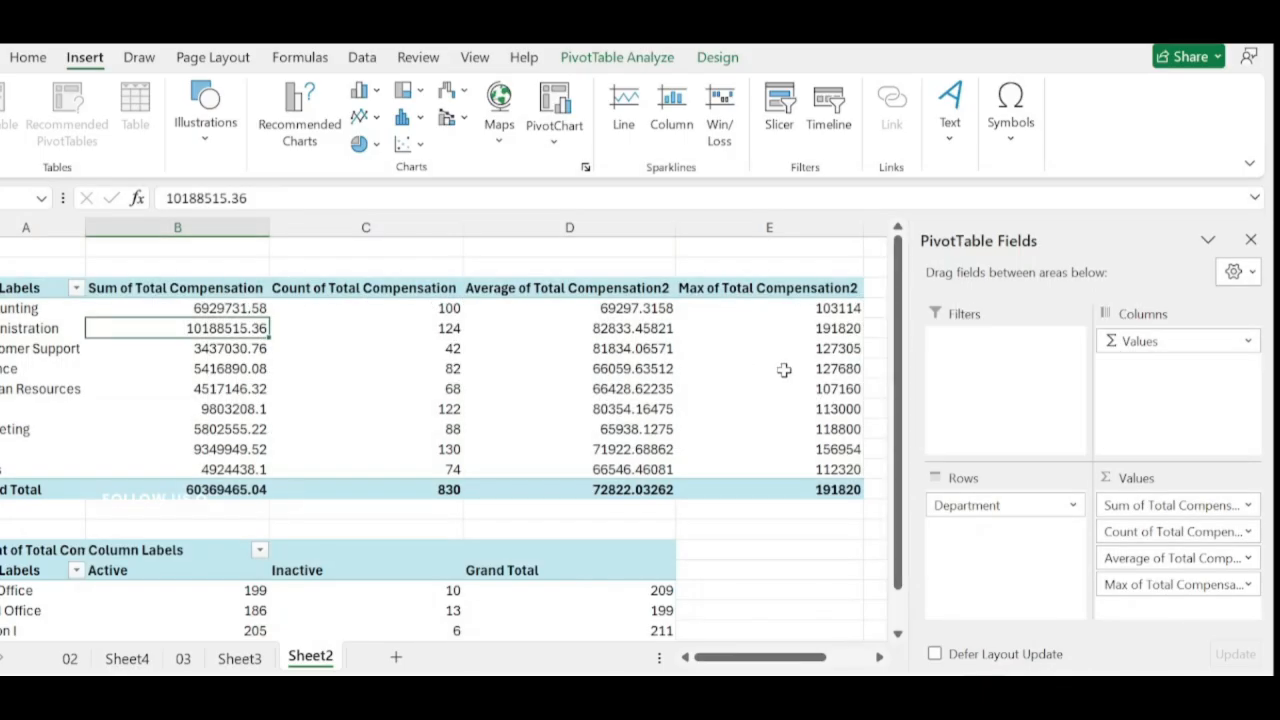
# Compare the Finance department's maximum, count, sum and average of total compensation in the Sheet2 PivotTable
pyautogui.moveTo(792, 369)
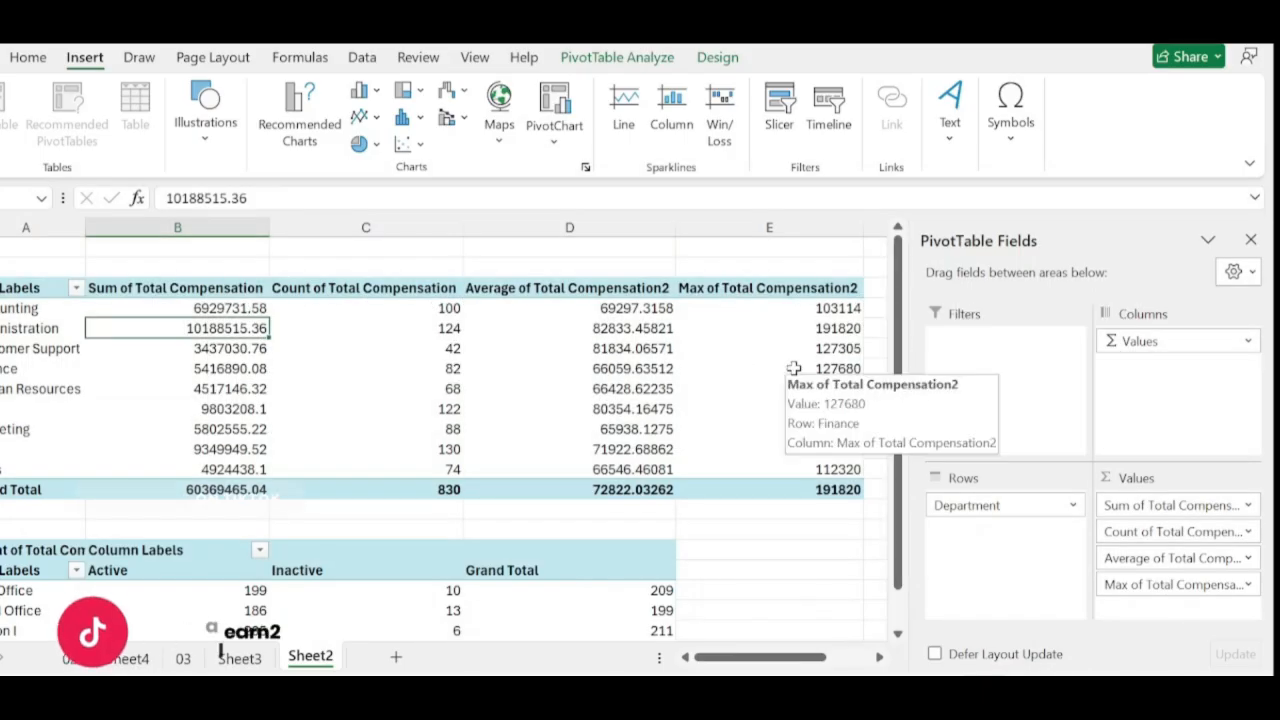
pyautogui.click(792, 369)
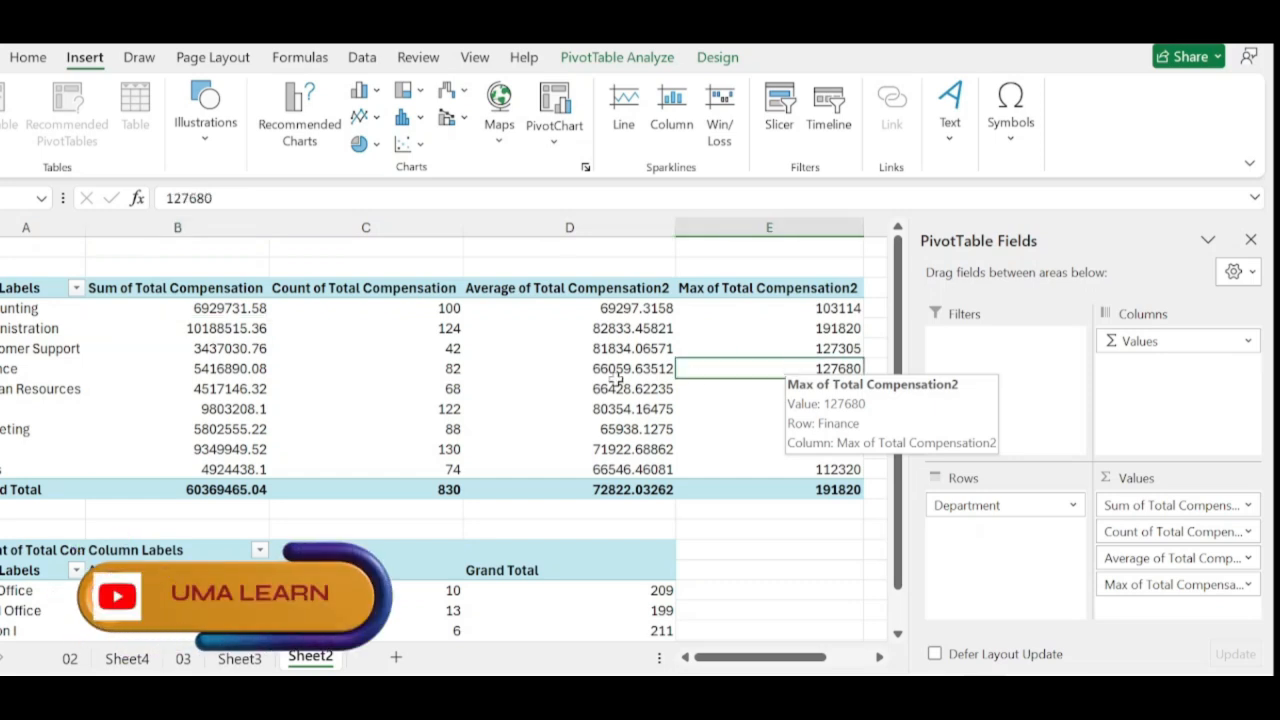
pyautogui.click(305, 369)
pyautogui.click(172, 369)
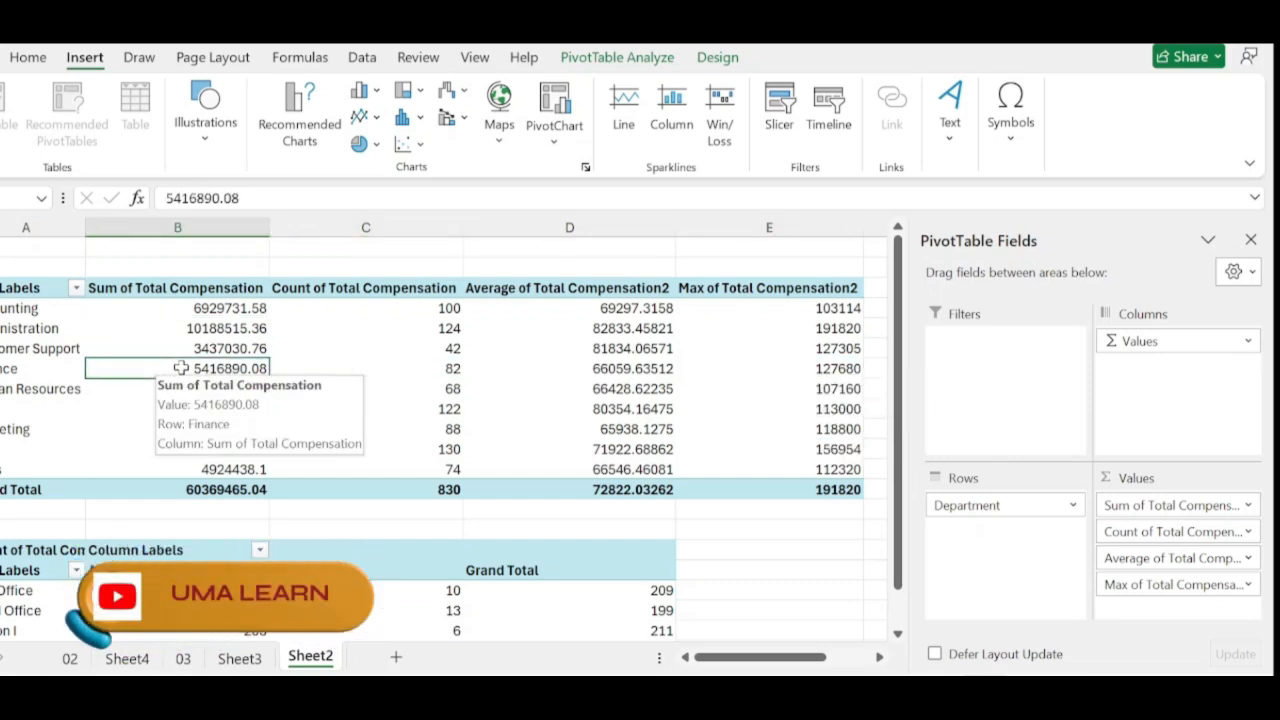
pyautogui.click(585, 366)
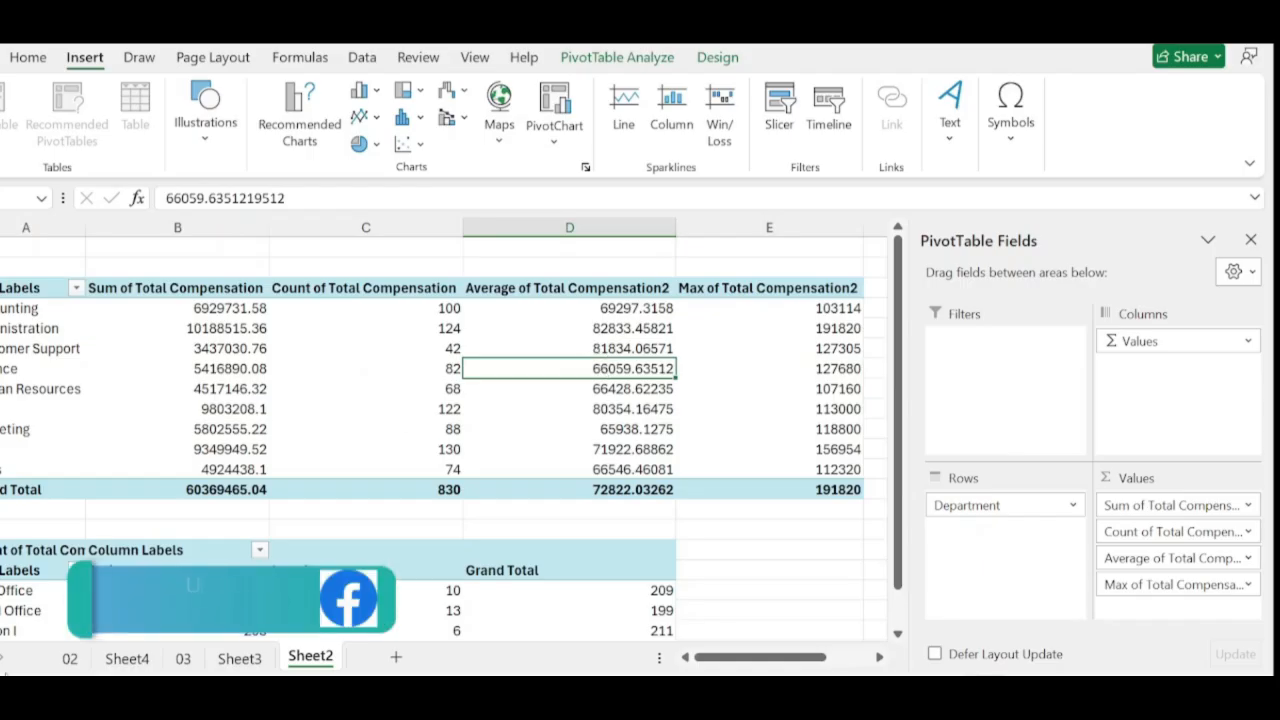
# View the Sheet4 PivotTable and return to sheet 03 to inspect the Division and City entries in the employee table
pyautogui.click(140, 659)
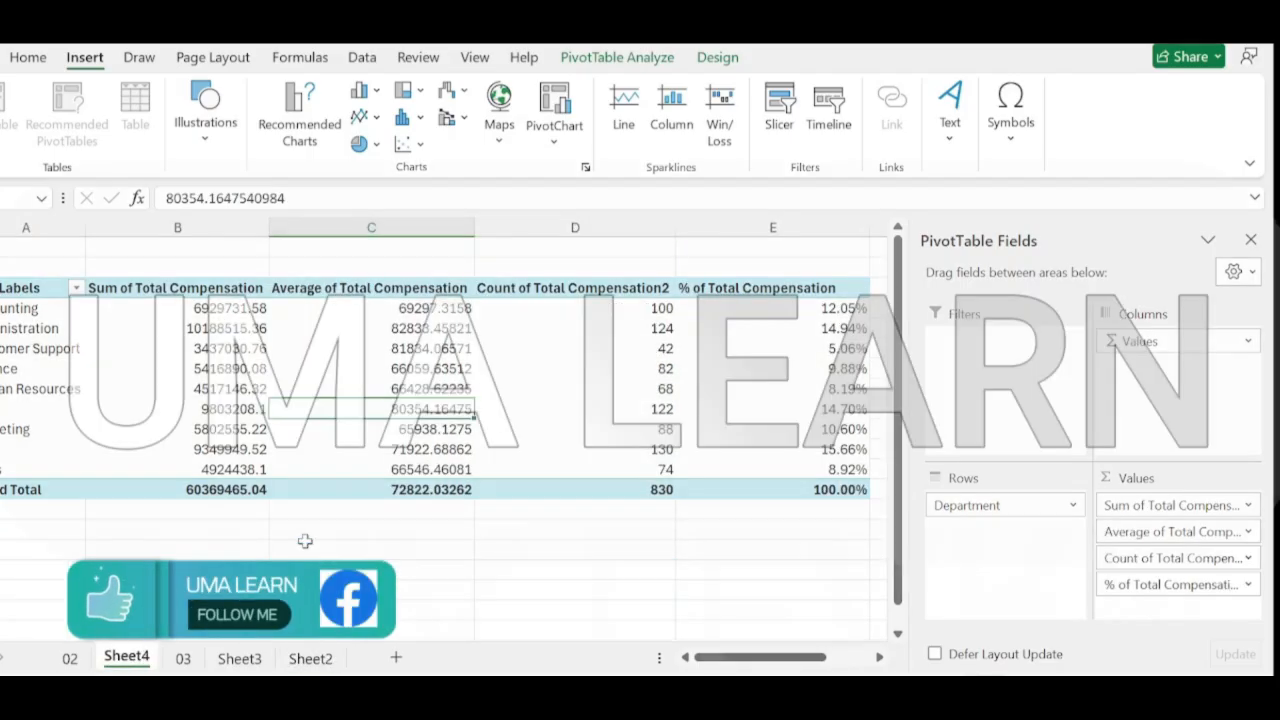
pyautogui.click(183, 658)
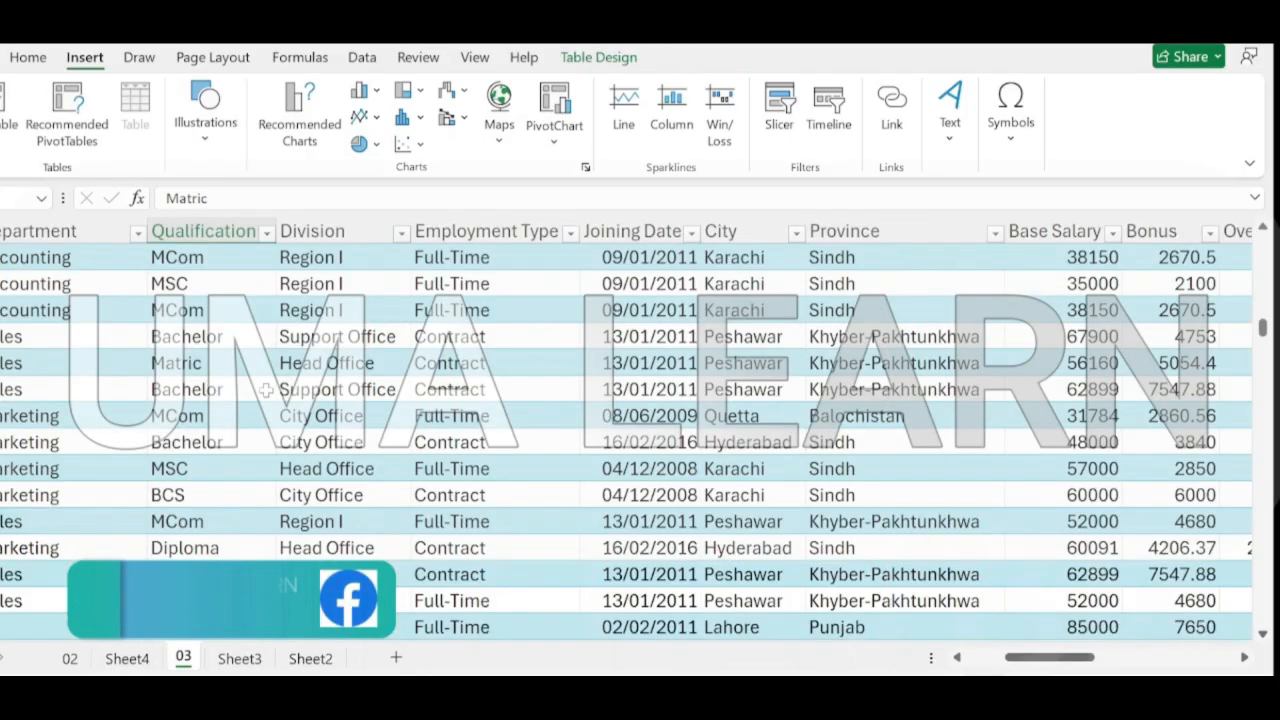
pyautogui.click(427, 360)
pyautogui.click(341, 364)
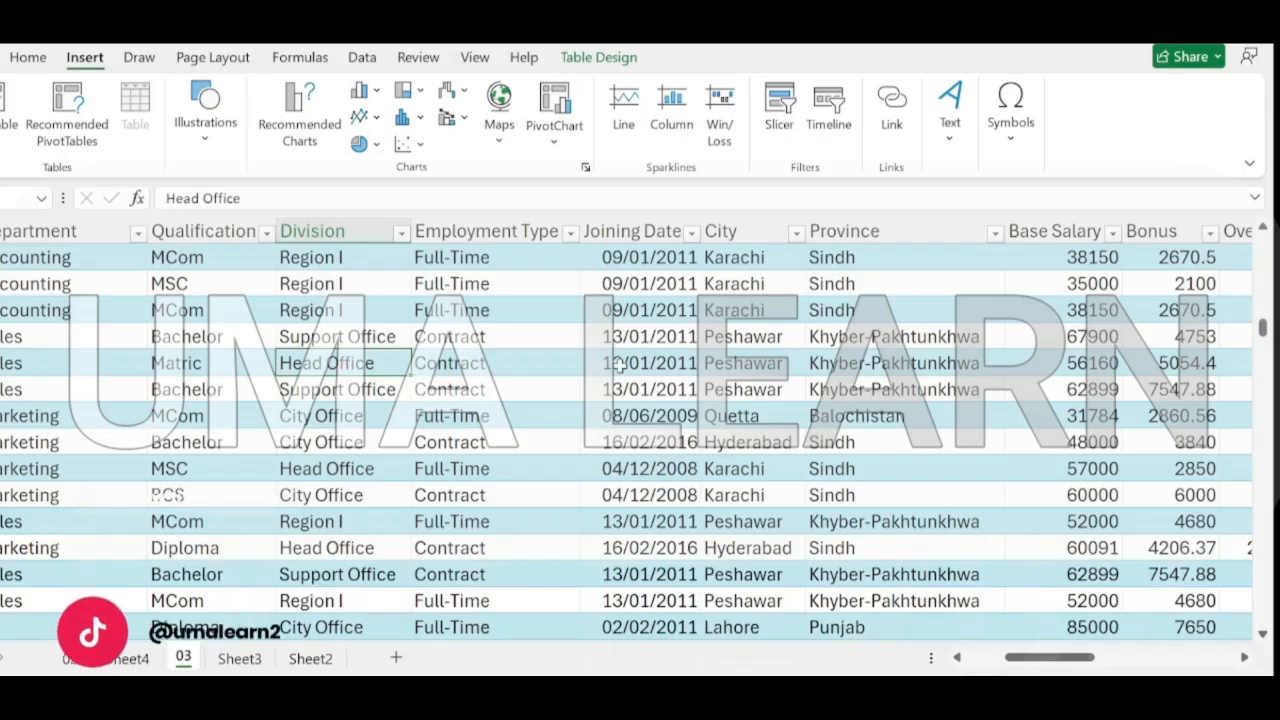
pyautogui.click(740, 366)
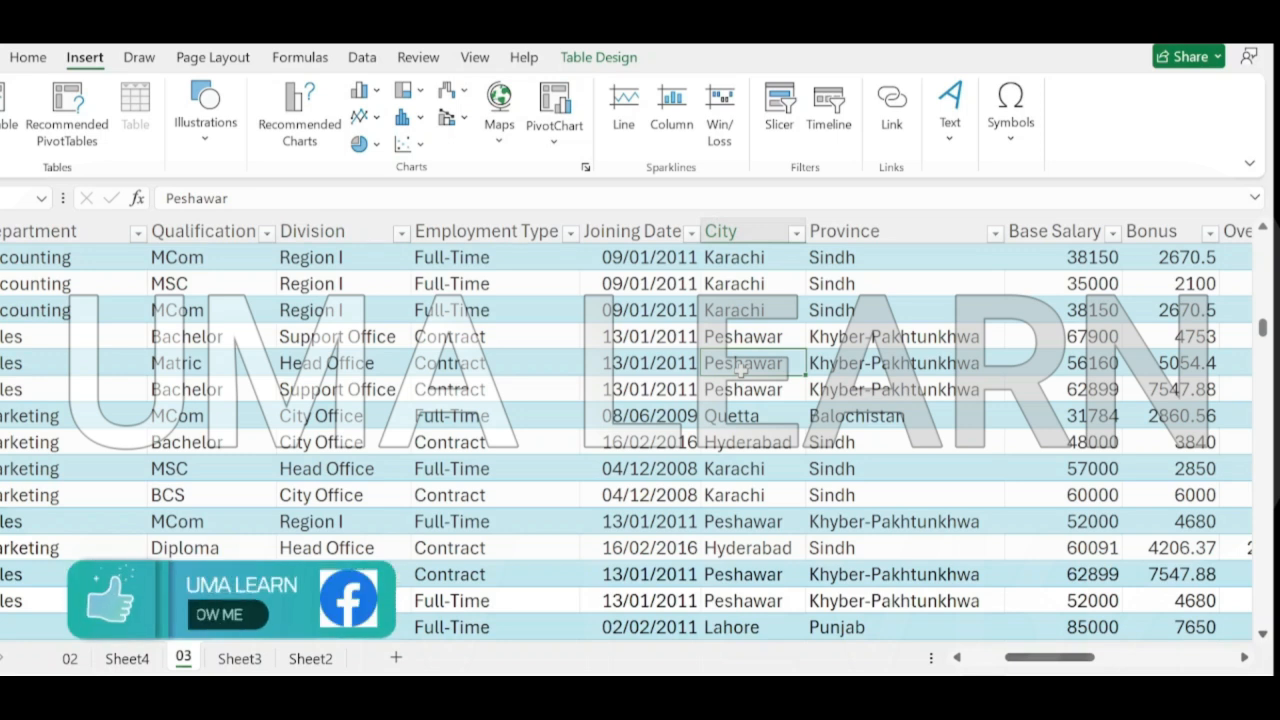
pyautogui.click(744, 440)
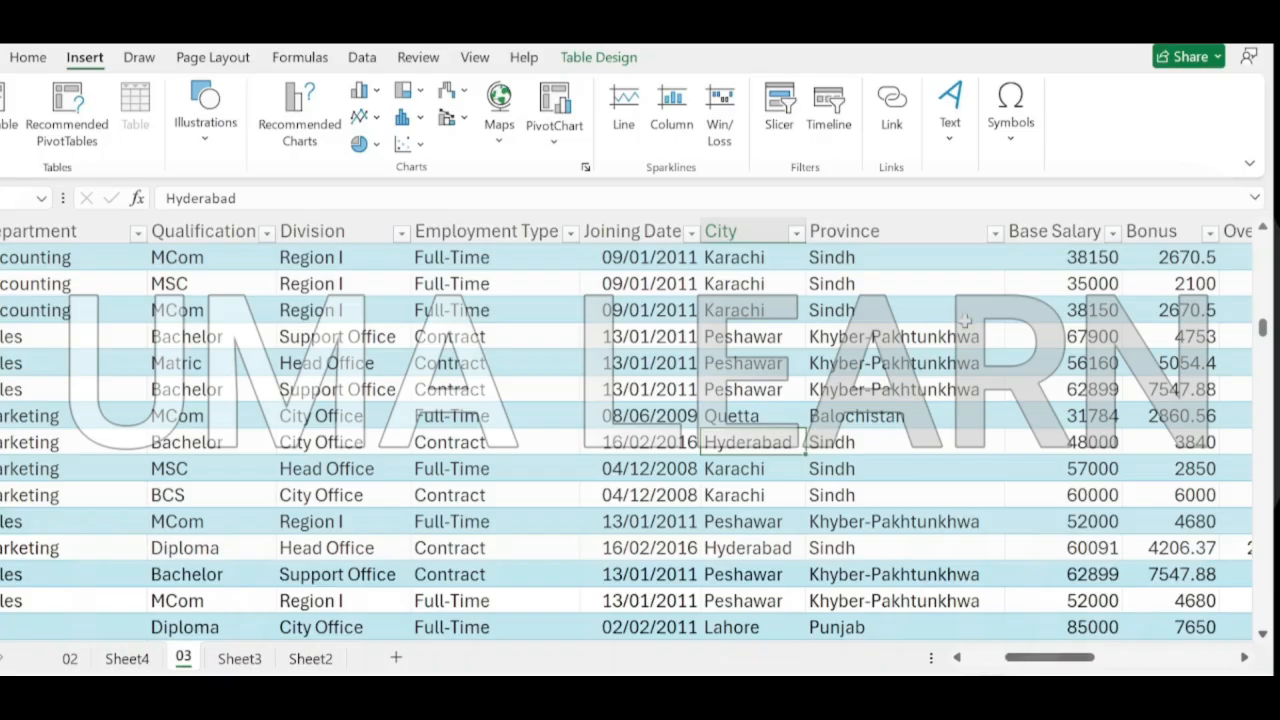
# Switch to the Book1 workbook and select cell B3 on its blank sheet
pyautogui.click(650, 712)
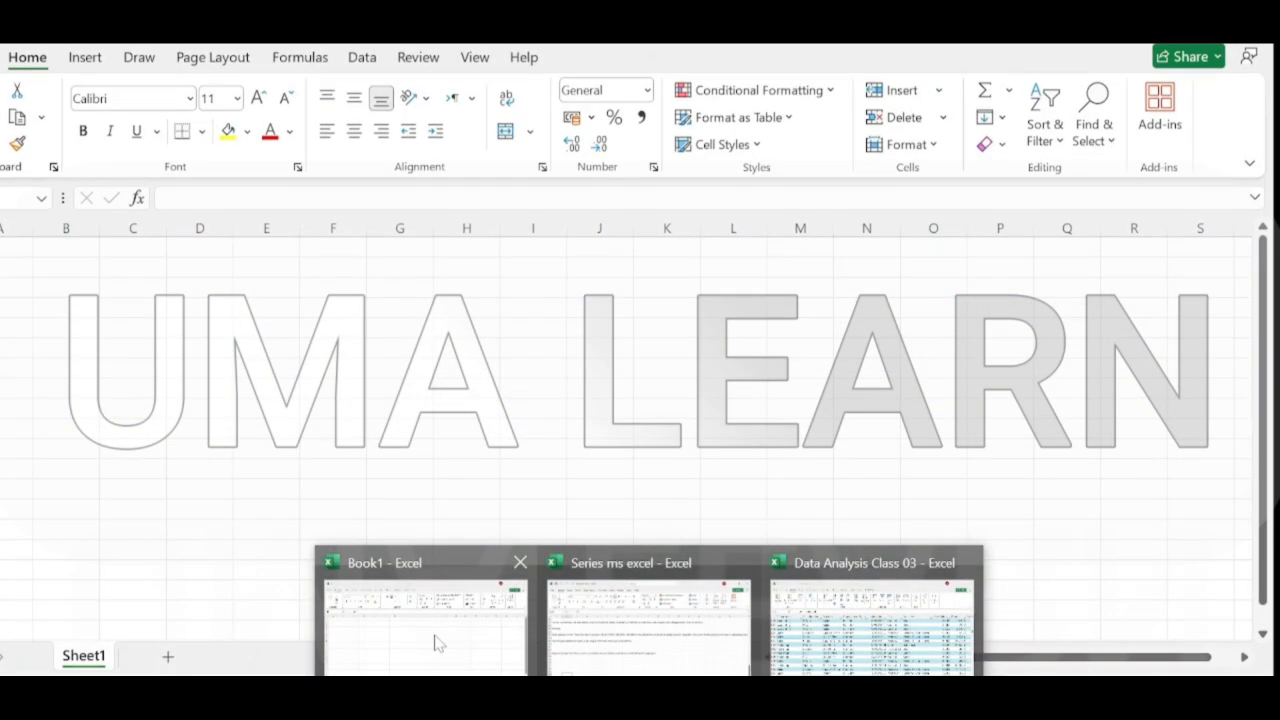
pyautogui.click(434, 640)
pyautogui.click(58, 285)
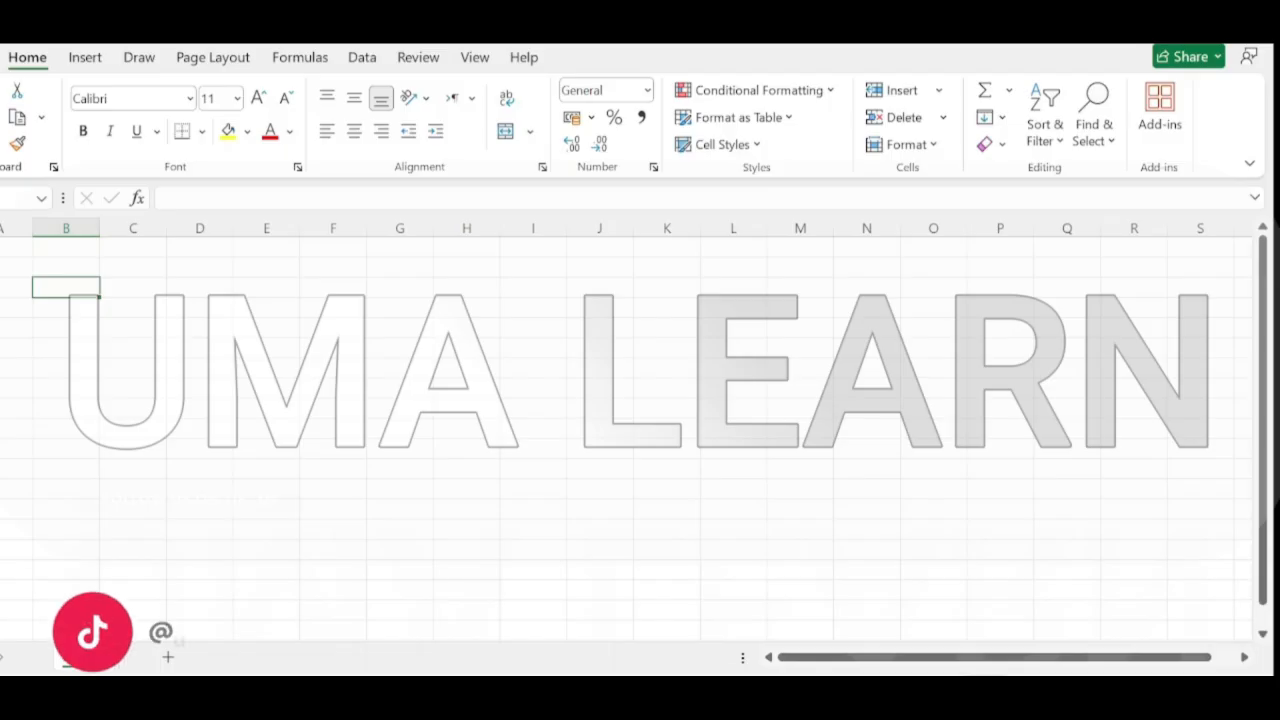
# View the start page's Create option for the Blank workbook template and return to the Book1 sheet
pyautogui.click(1, 57)
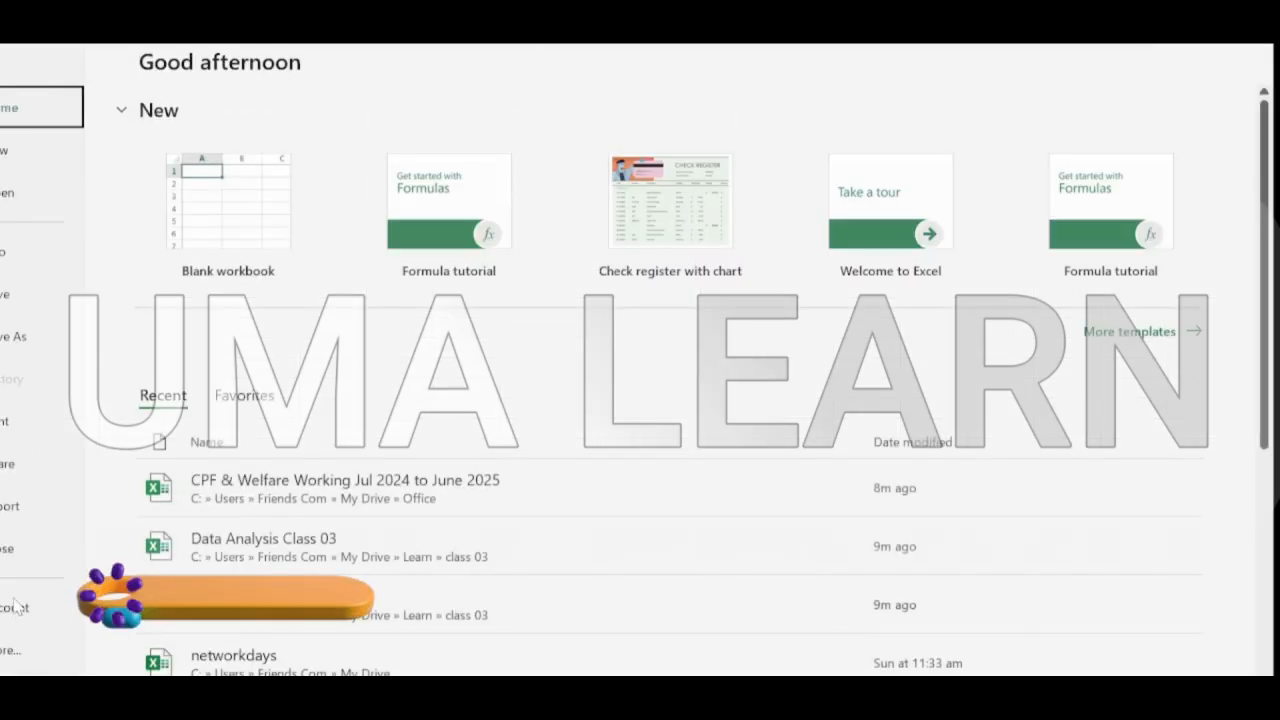
pyautogui.rightClick(226, 219)
pyautogui.rightClick(226, 219)
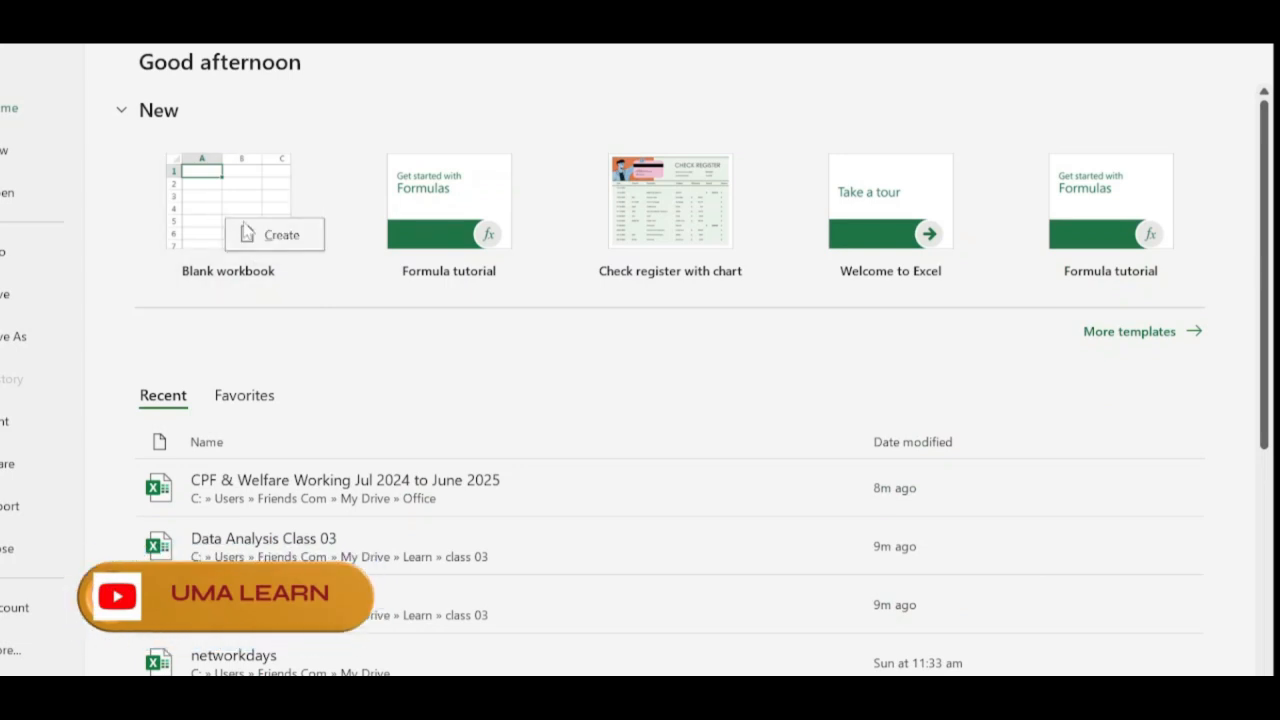
pyautogui.click(3, 62)
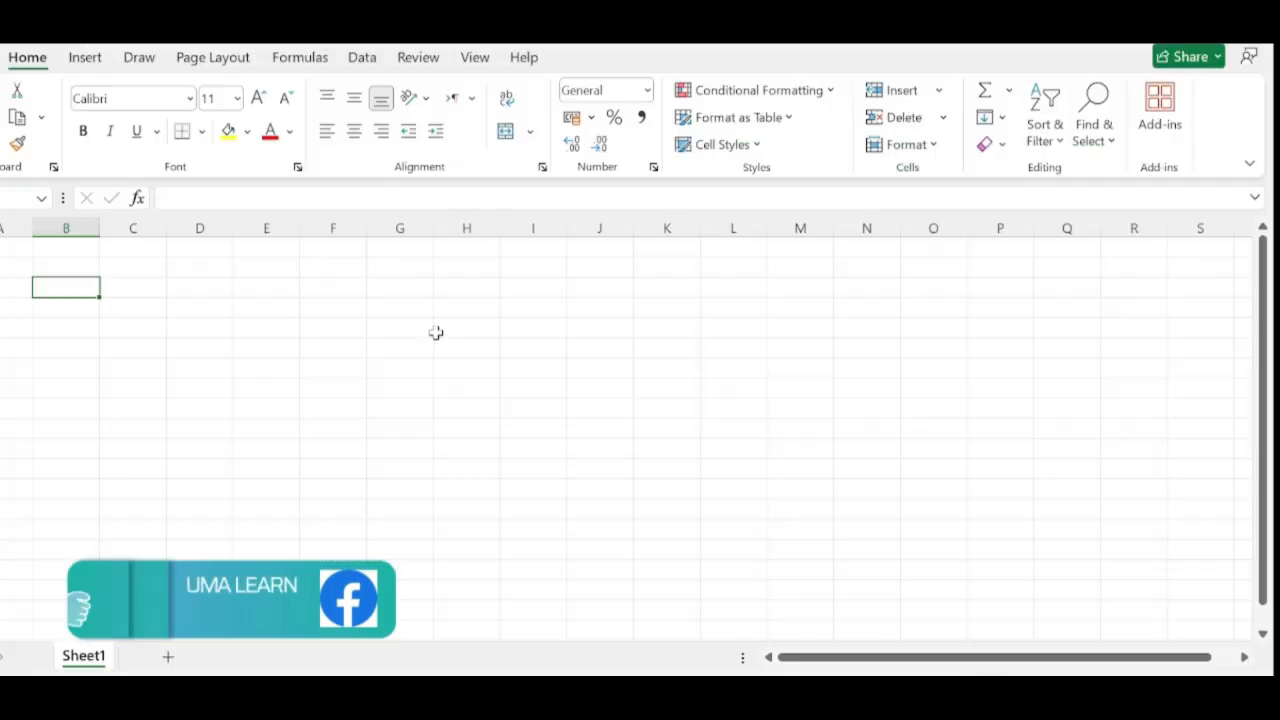
# Close the Book1 workbook without saving it
pyautogui.hotkey('ctrl', 'w')
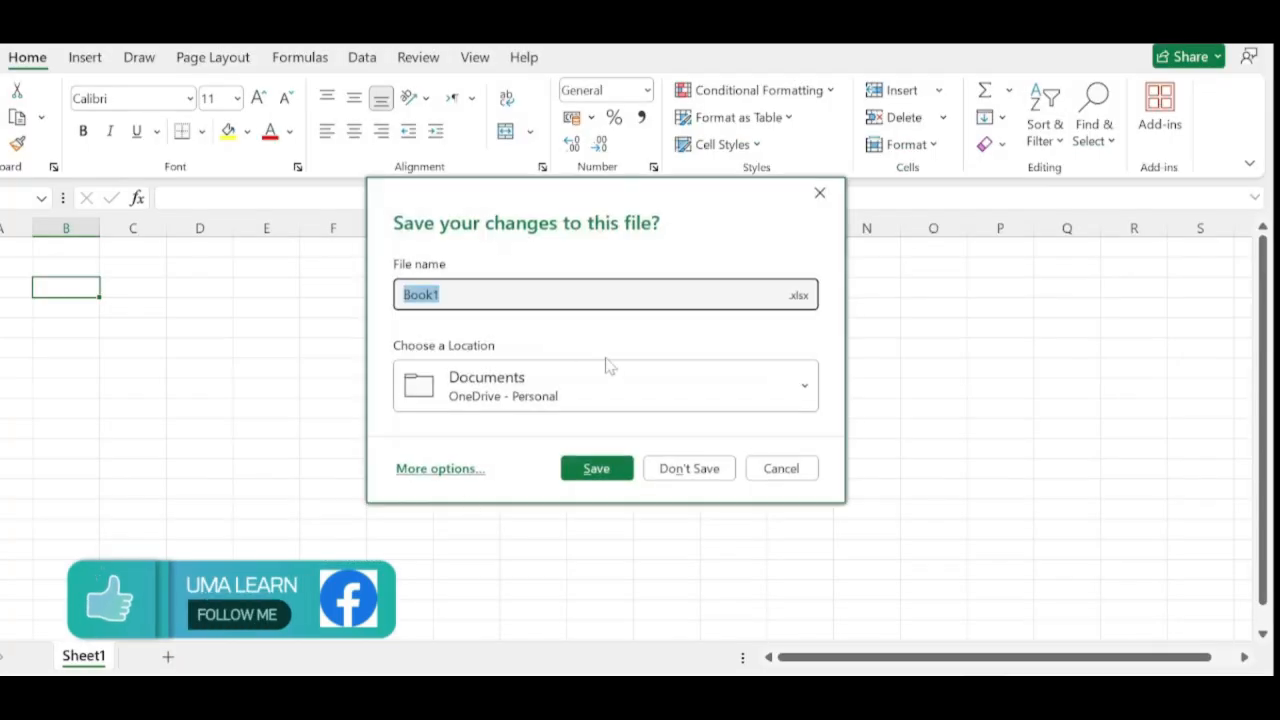
pyautogui.click(692, 468)
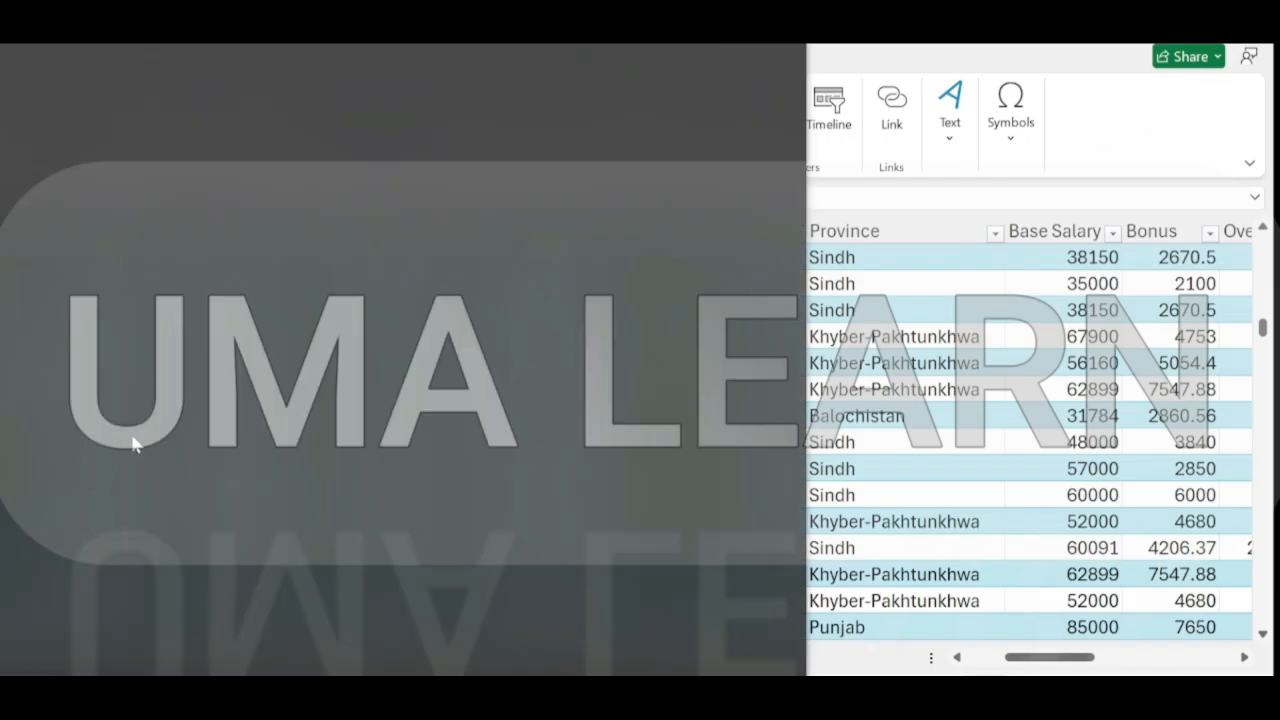
# Search Windows for "ex", launch Excel and create a new blank workbook
pyautogui.press('super')
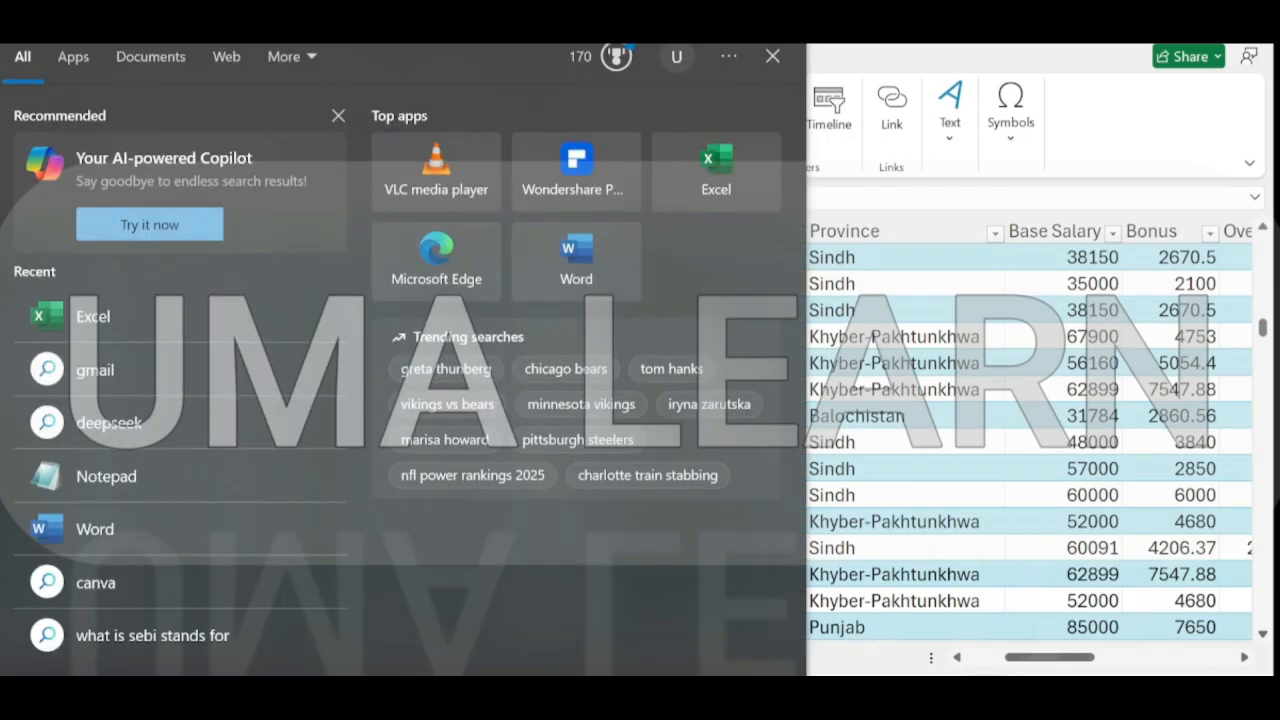
pyautogui.write('ex')
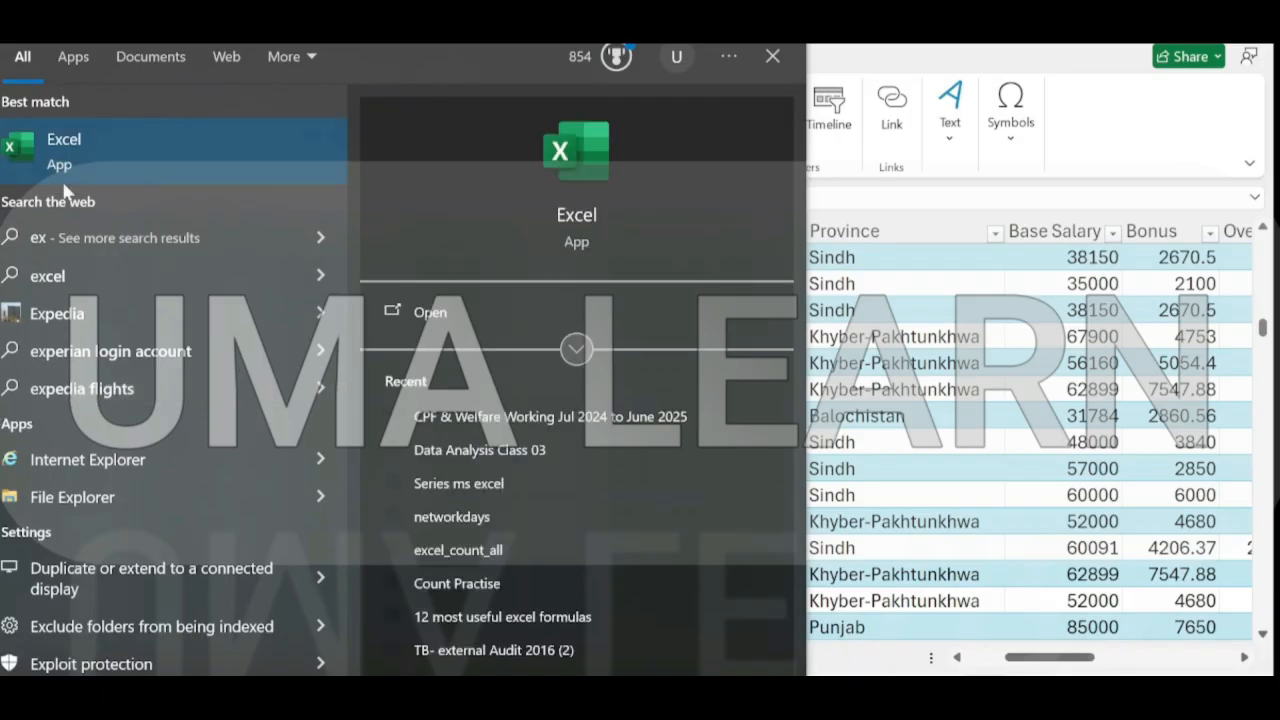
pyautogui.click(70, 160)
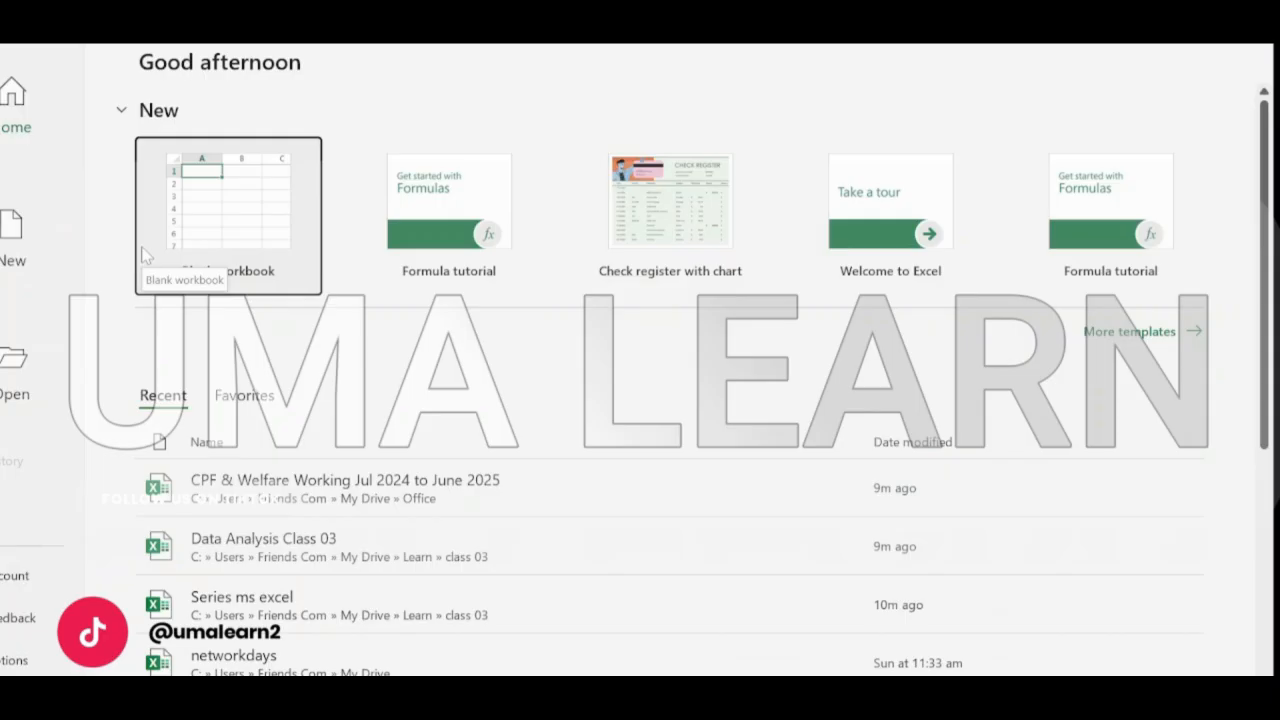
pyautogui.click(228, 220)
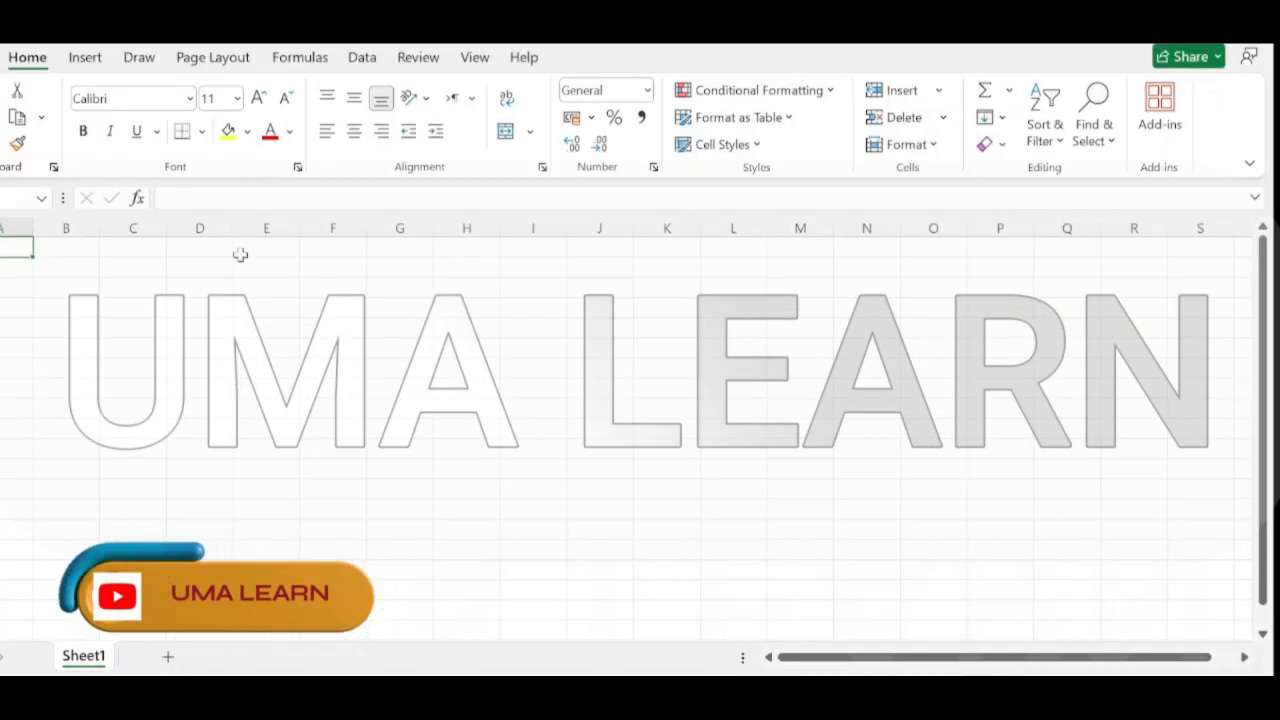
# Select several single cells and a cell block from B4 to L20 on the blank sheet, finishing on D5
pyautogui.click(335, 325)
pyautogui.click(256, 300)
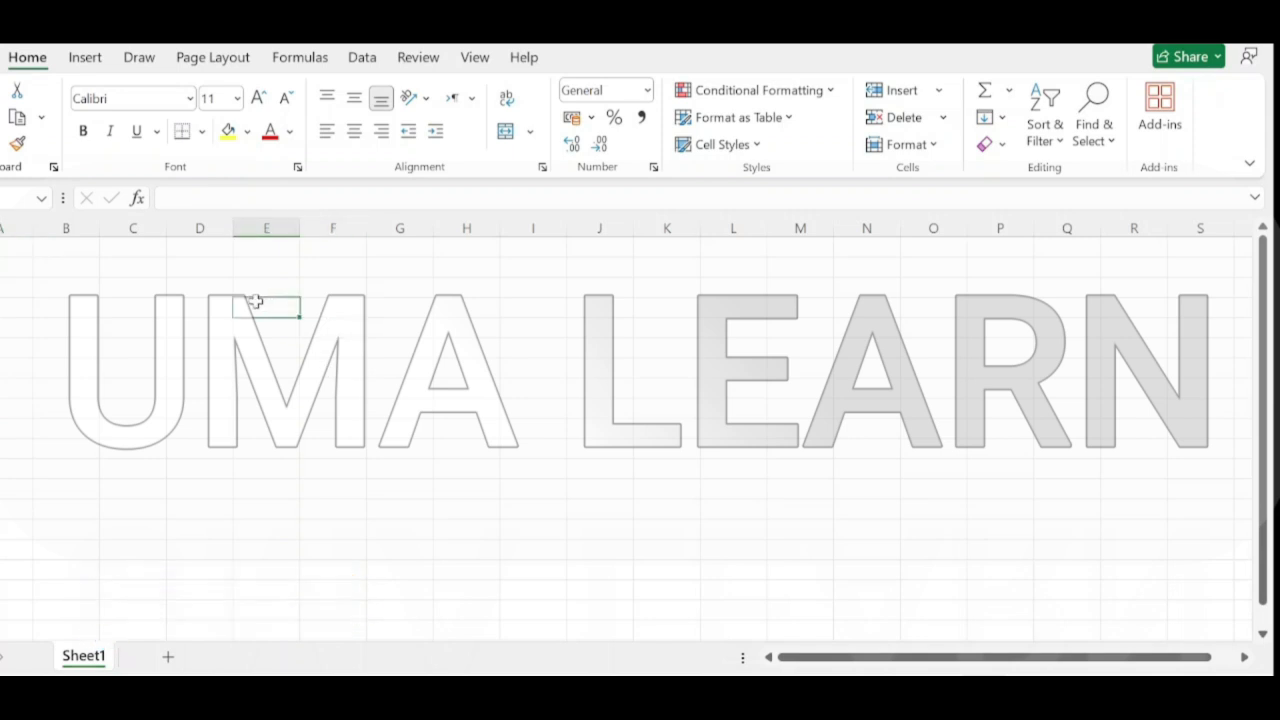
pyautogui.click(535, 287)
pyautogui.click(210, 288)
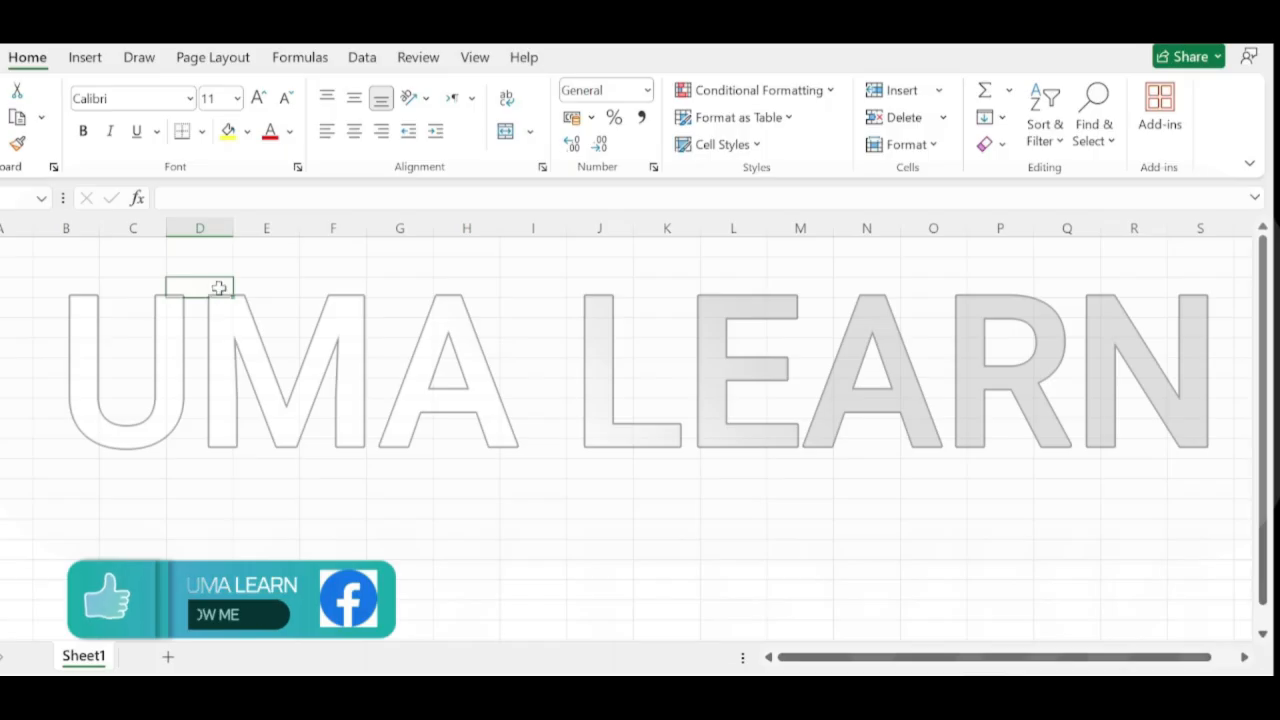
pyautogui.click(300, 287)
pyautogui.click(112, 289)
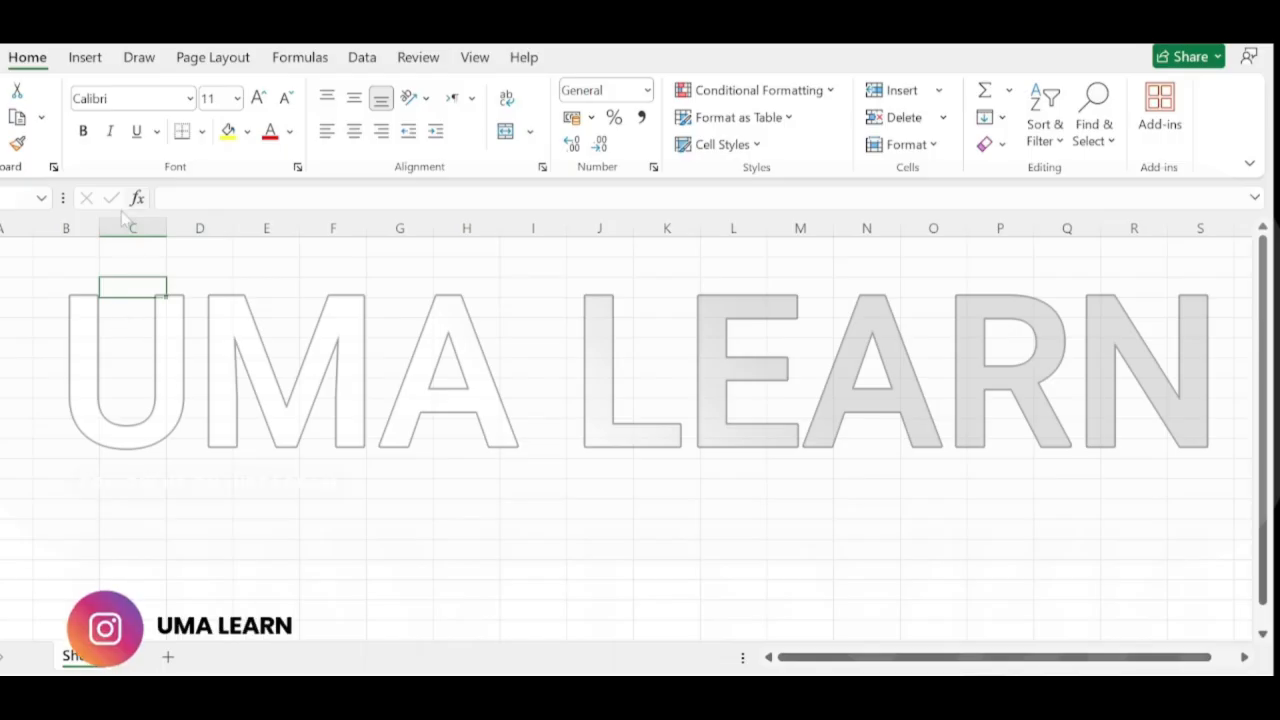
pyautogui.moveTo(66, 304); pyautogui.dragTo(766, 629)
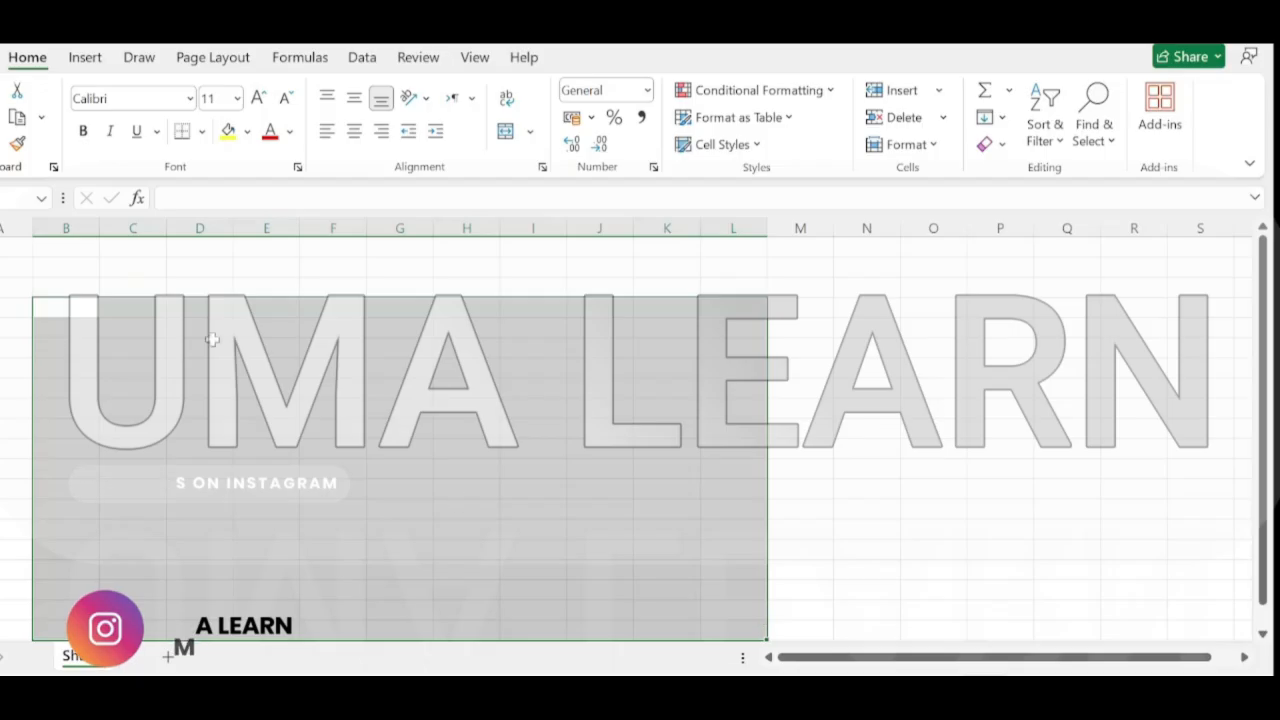
pyautogui.click(210, 334)
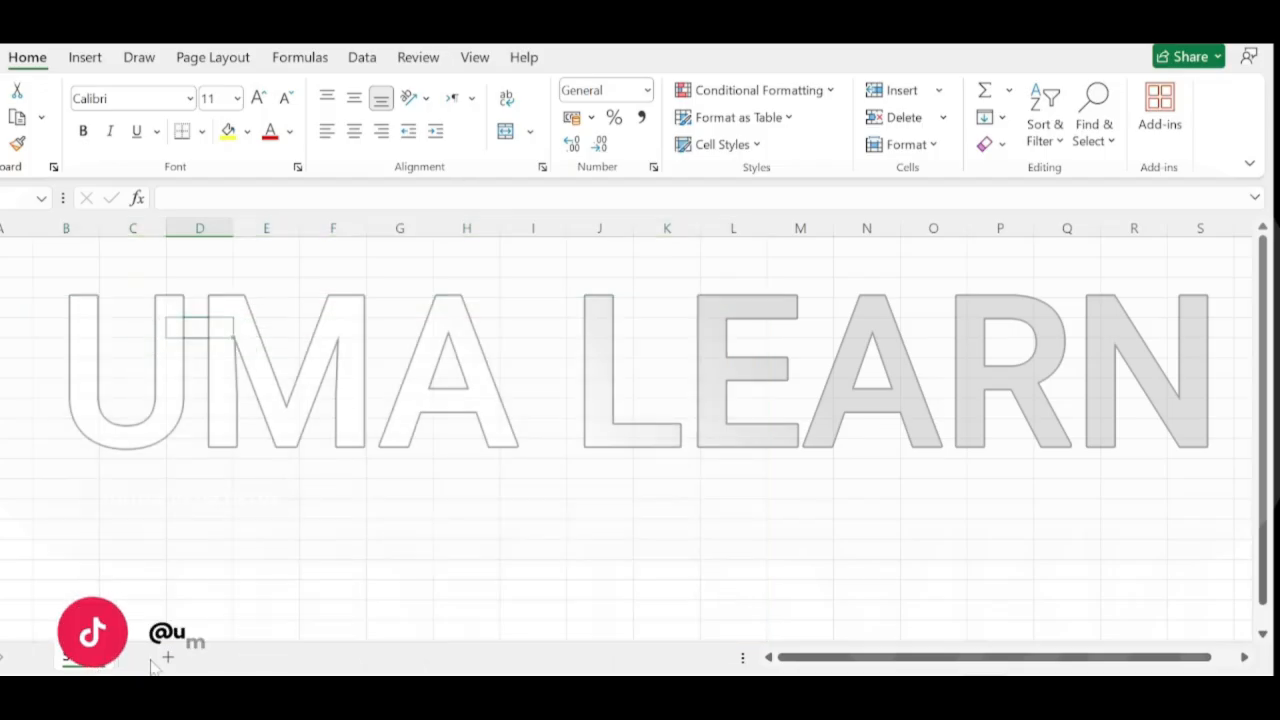
# Duplicate Sheet1 within the same workbook, placing the copy at the end
pyautogui.rightClick(70, 664)
pyautogui.click(128, 455)
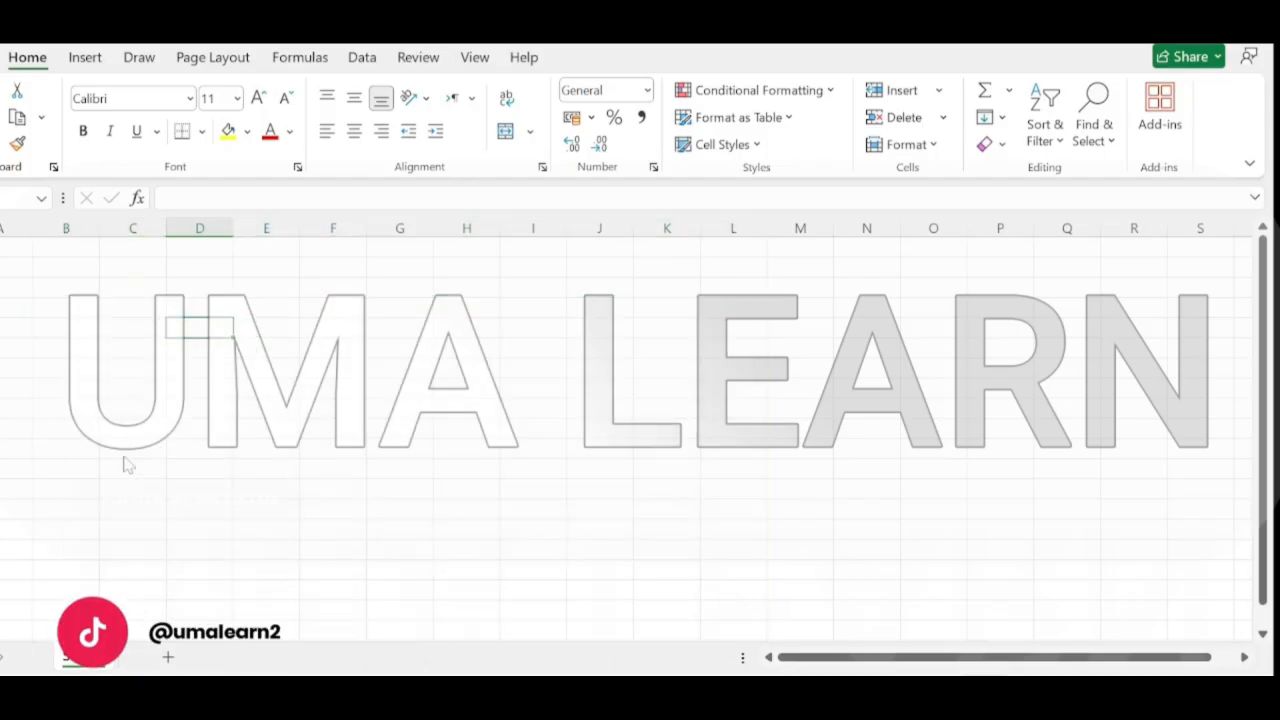
pyautogui.click(14, 467)
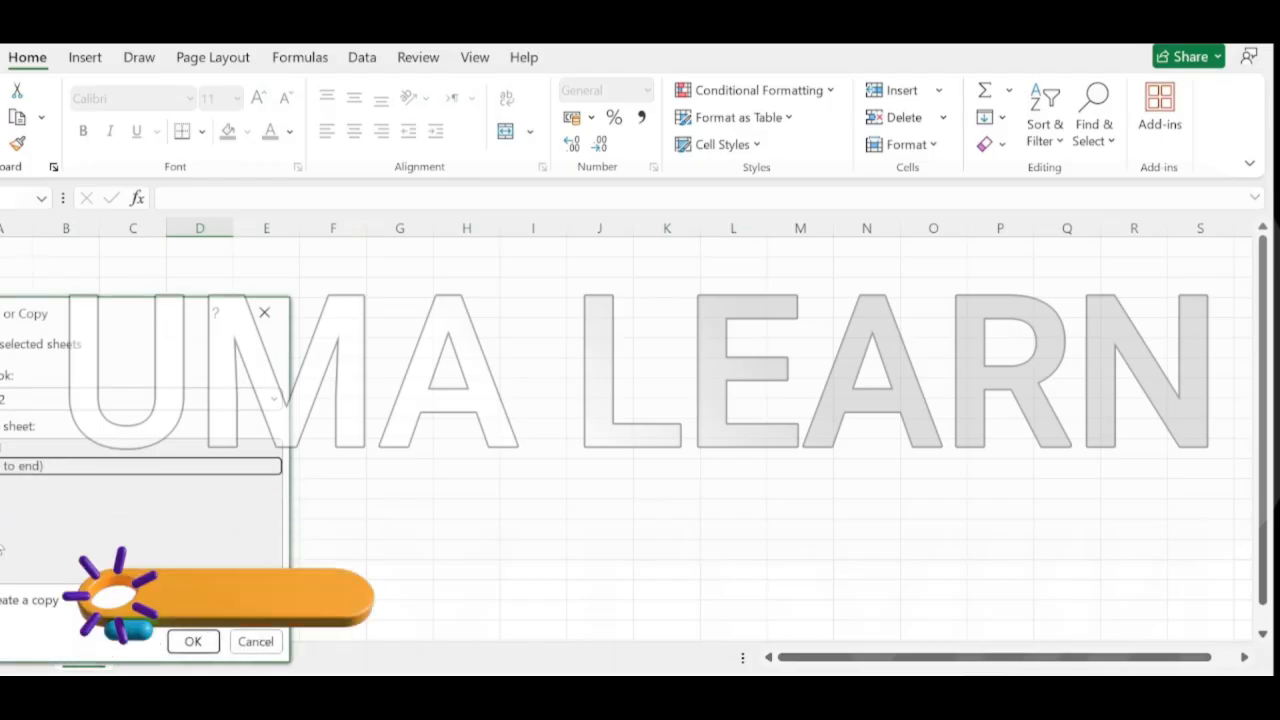
pyautogui.click(24, 601)
pyautogui.click(189, 641)
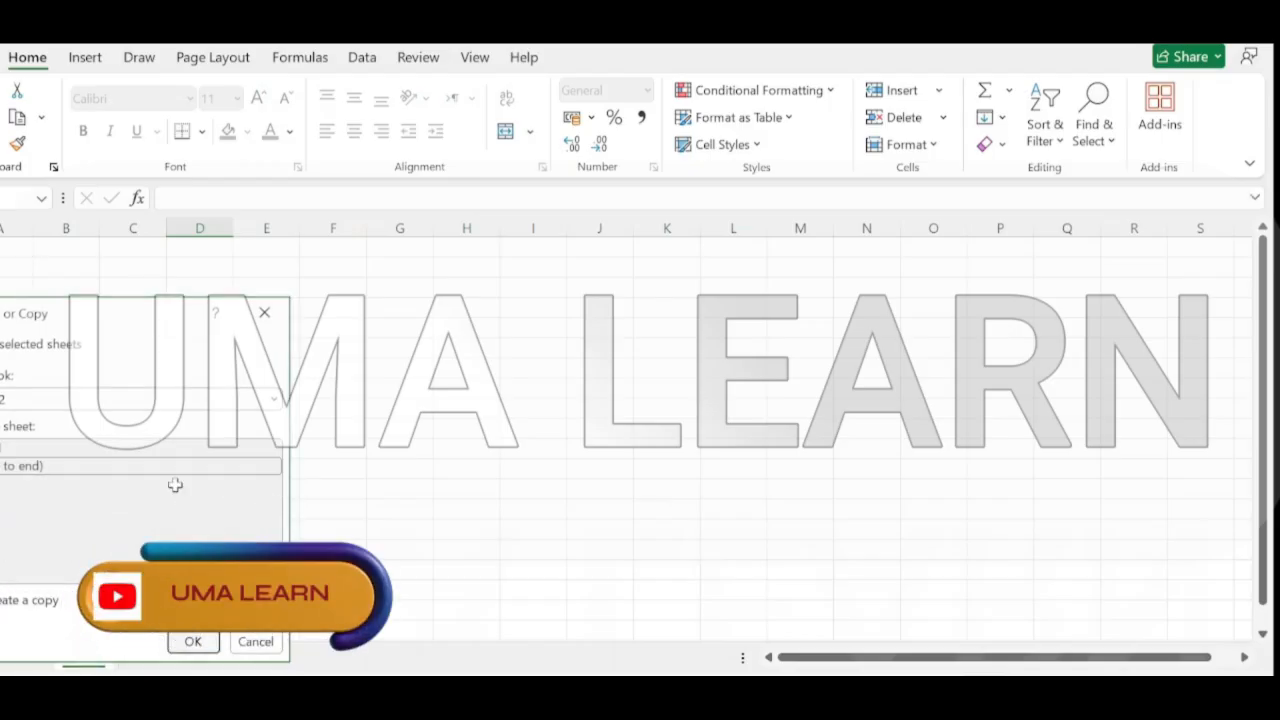
pyautogui.click(270, 326)
pyautogui.click(491, 305)
pyautogui.click(157, 282)
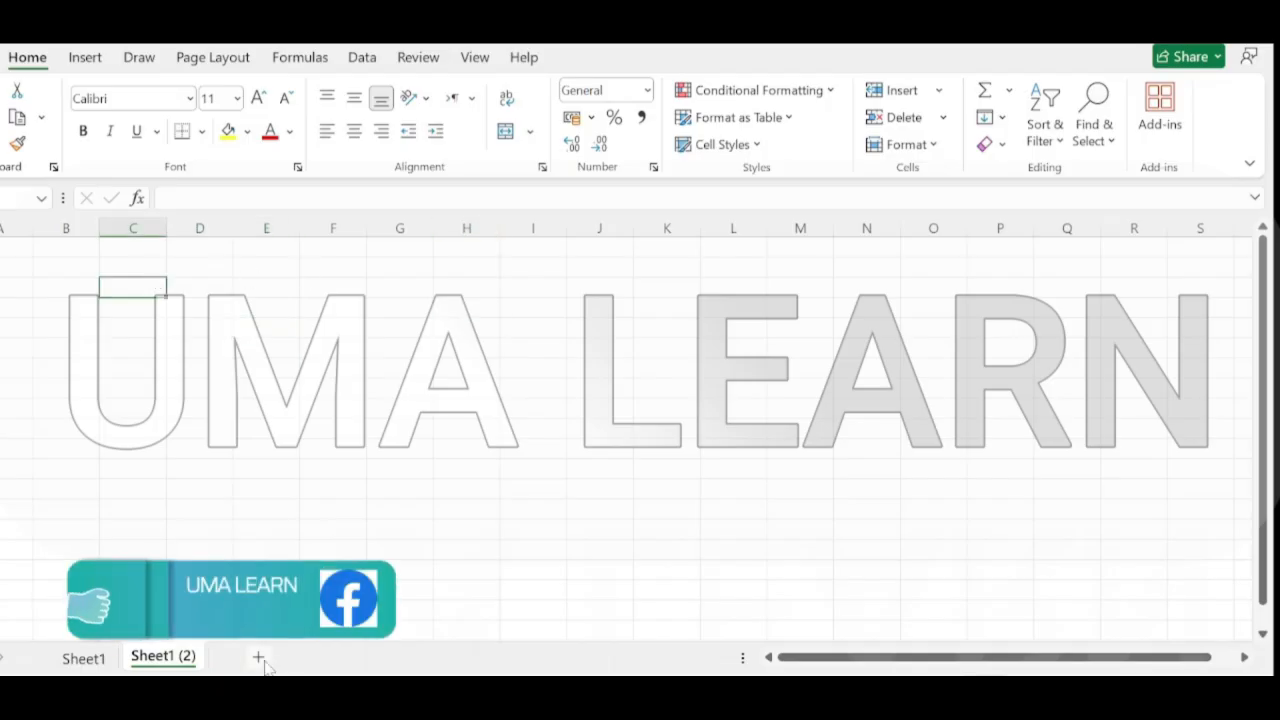
# Add a new blank worksheet after Sheet1 (2), and go through the sheets back to Sheet1
pyautogui.click(258, 657)
pyautogui.click(130, 292)
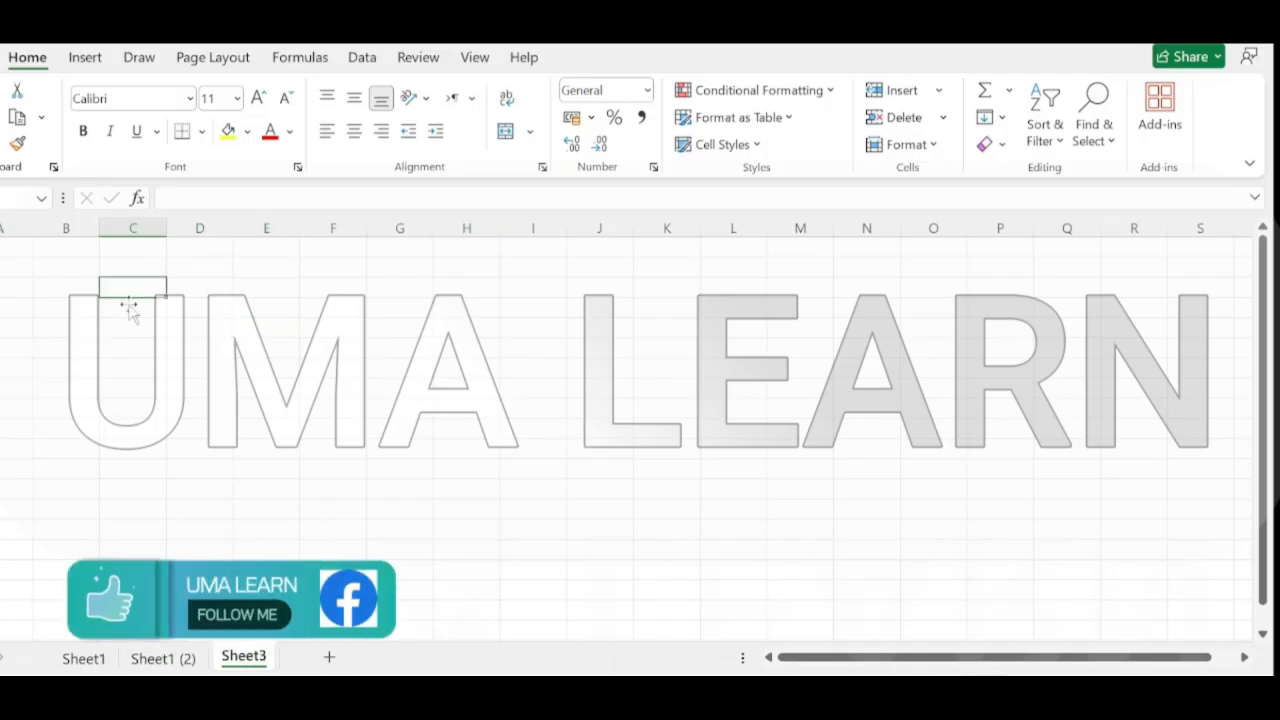
pyautogui.click(86, 660)
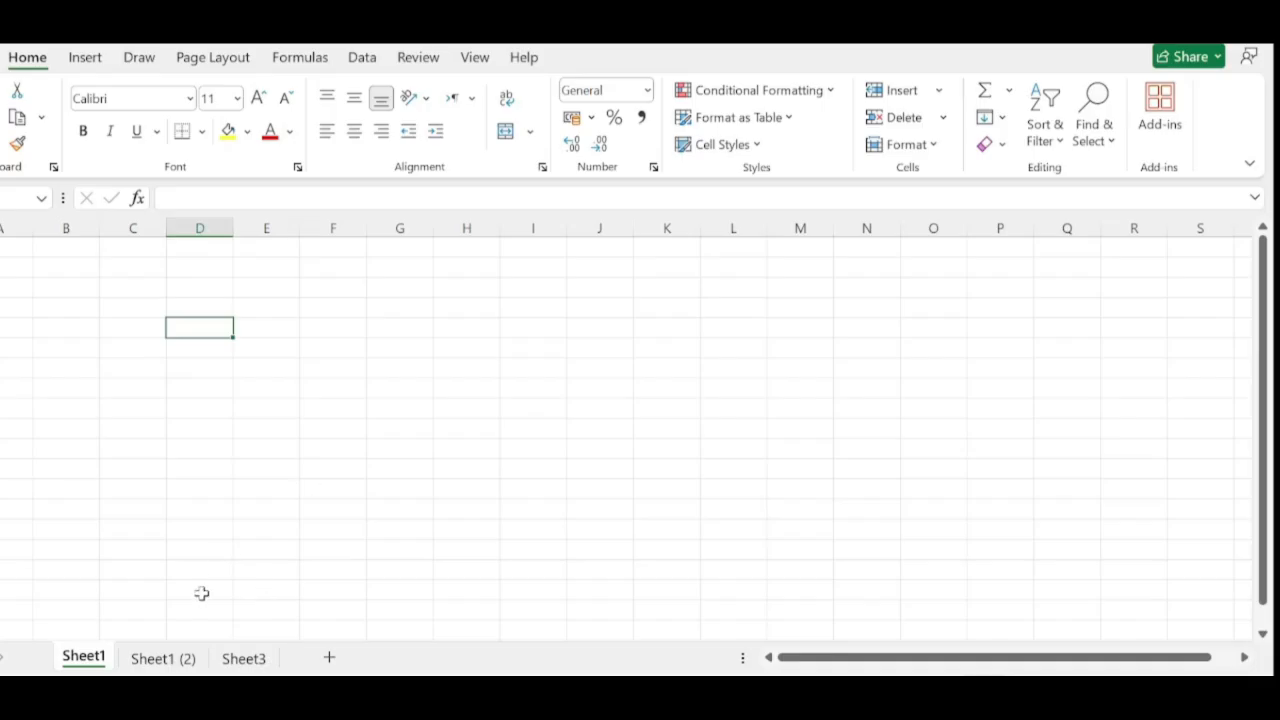
pyautogui.click(155, 660)
pyautogui.click(264, 326)
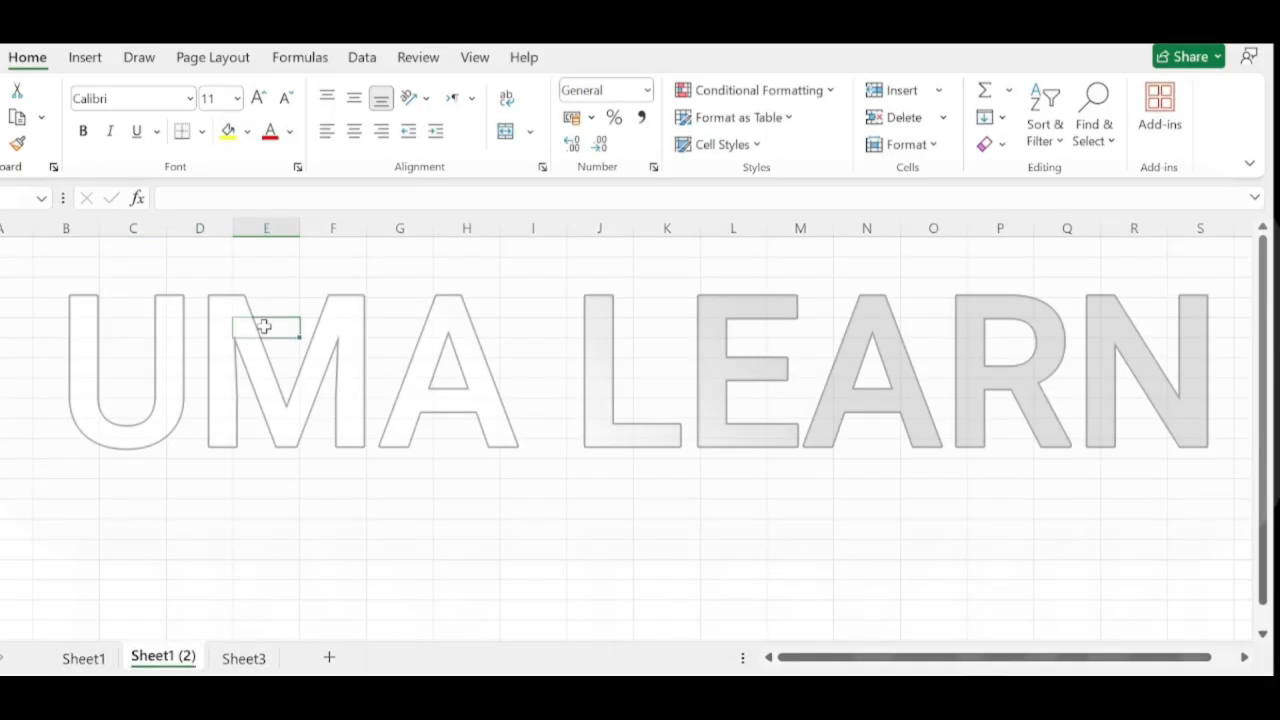
pyautogui.click(99, 660)
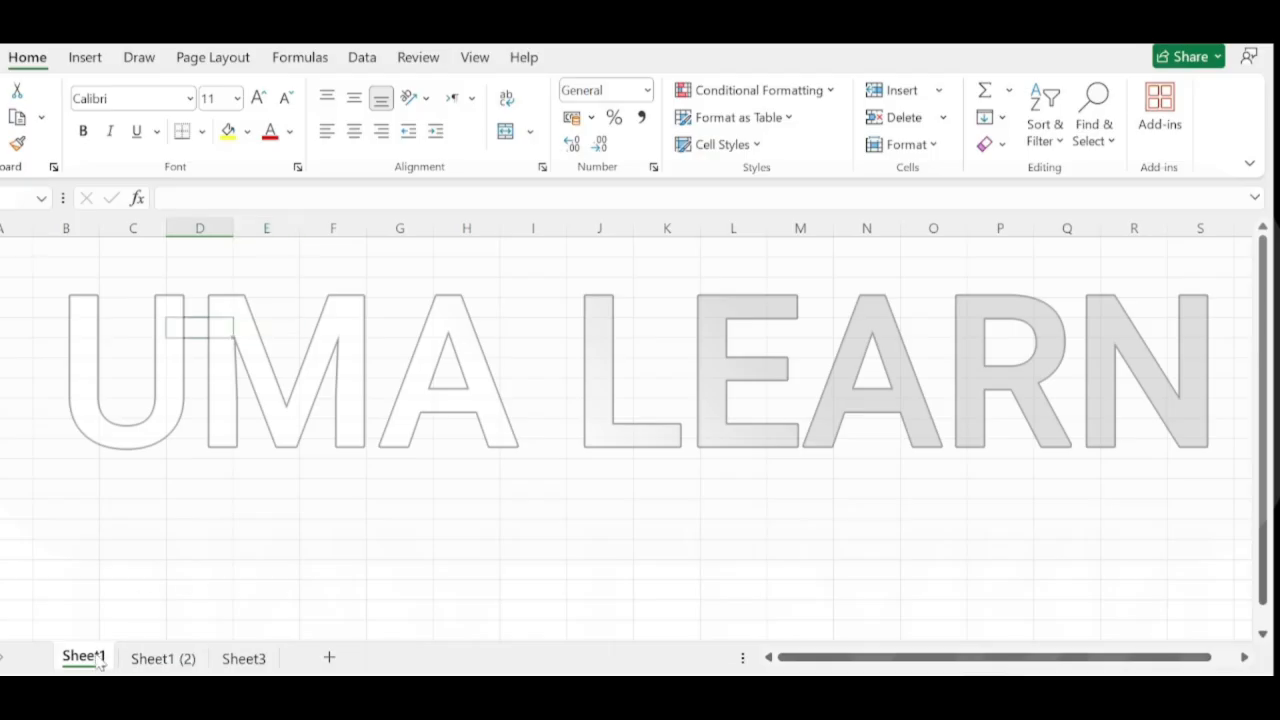
pyautogui.click(142, 284)
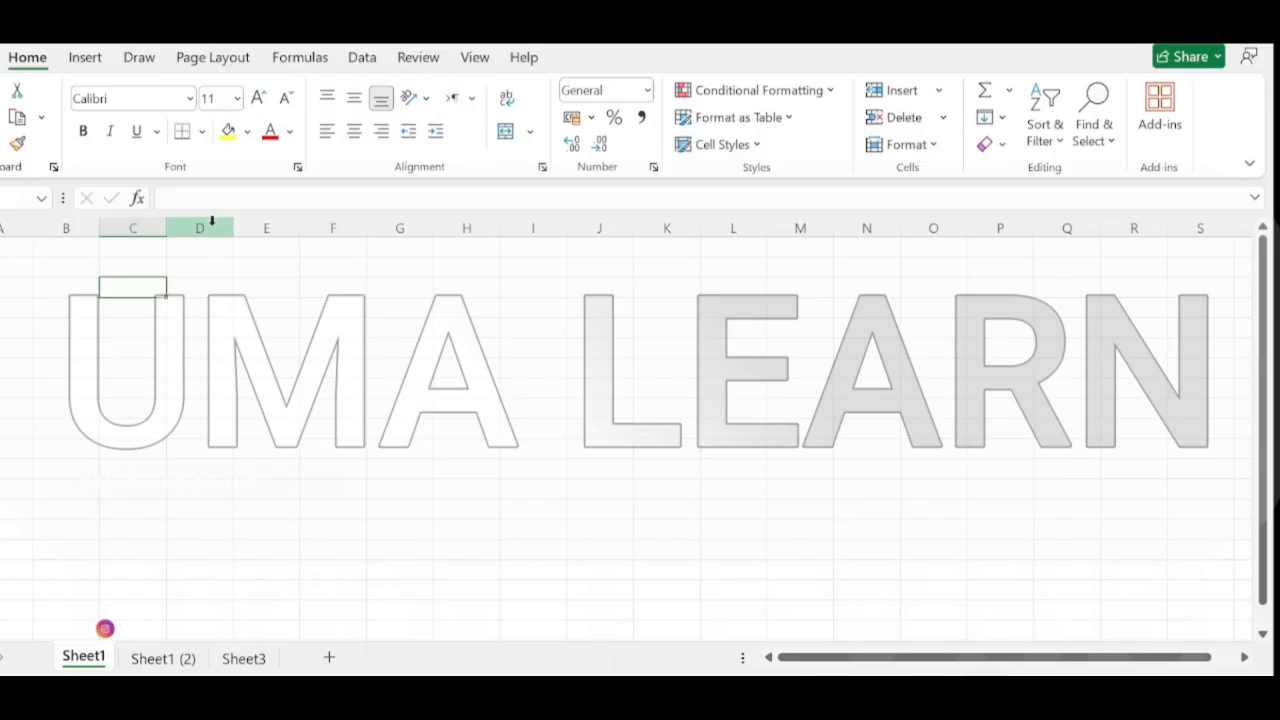
# Select whole columns on Sheet1, including E, F, G, A, a span starting at C, and finally D
pyautogui.click(445, 329)
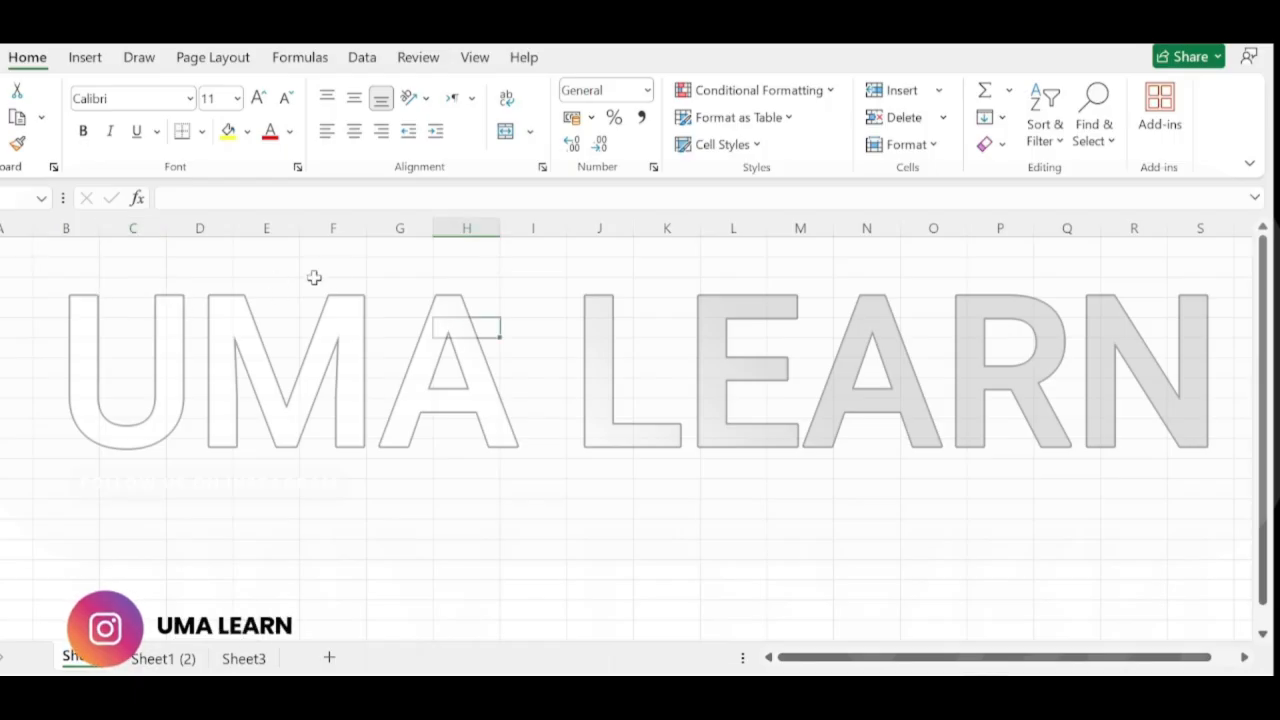
pyautogui.click(252, 224)
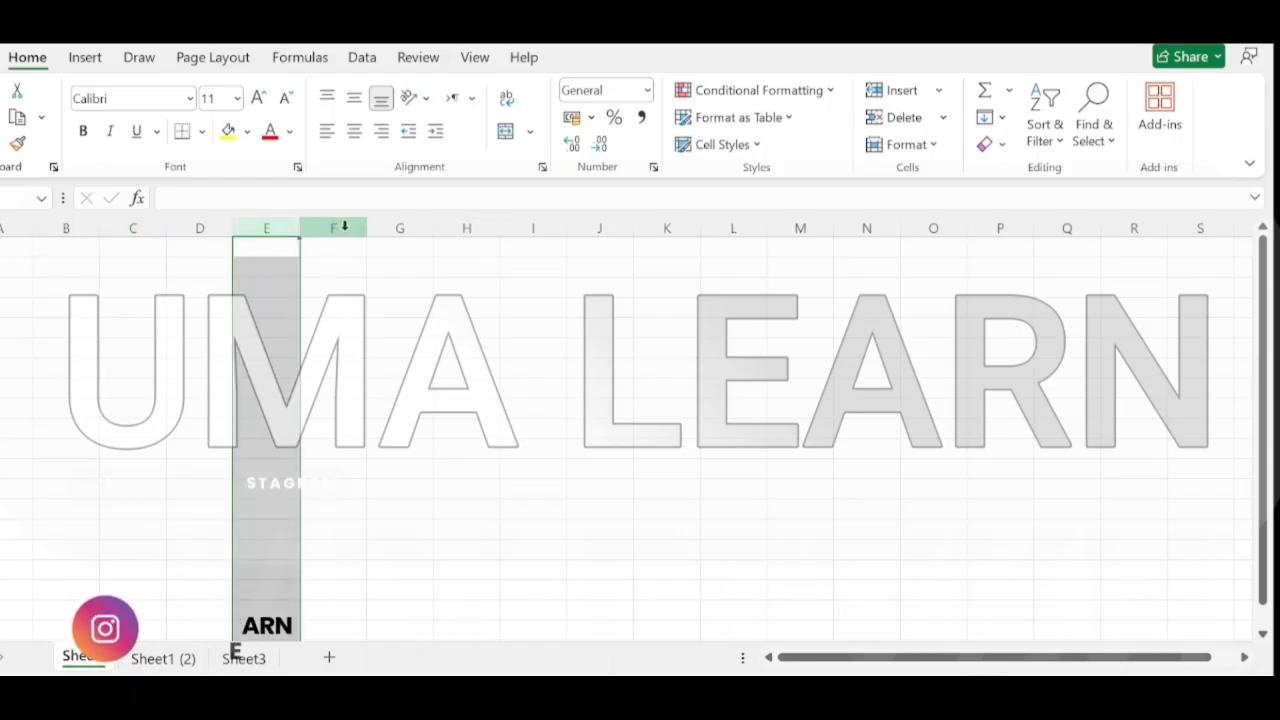
pyautogui.click(346, 226)
pyautogui.click(382, 226)
pyautogui.click(17, 228)
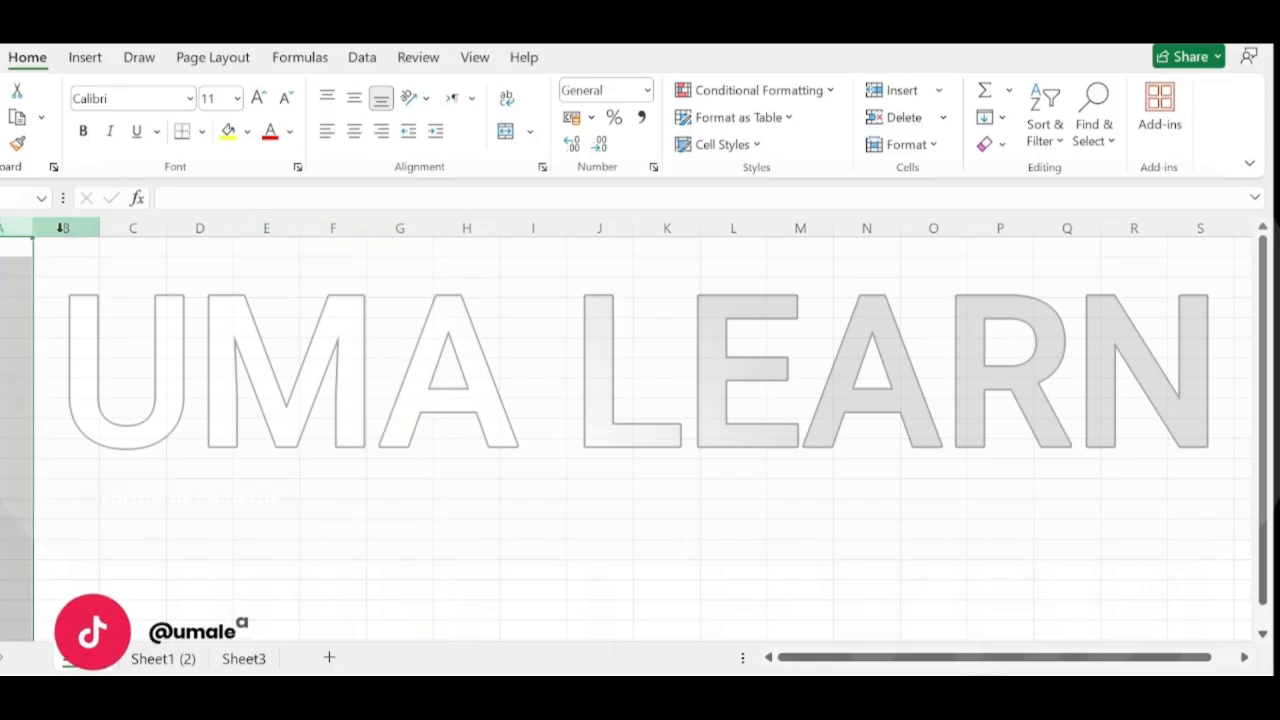
pyautogui.moveTo(135, 228); pyautogui.dragTo(780, 236)
pyautogui.click(180, 274)
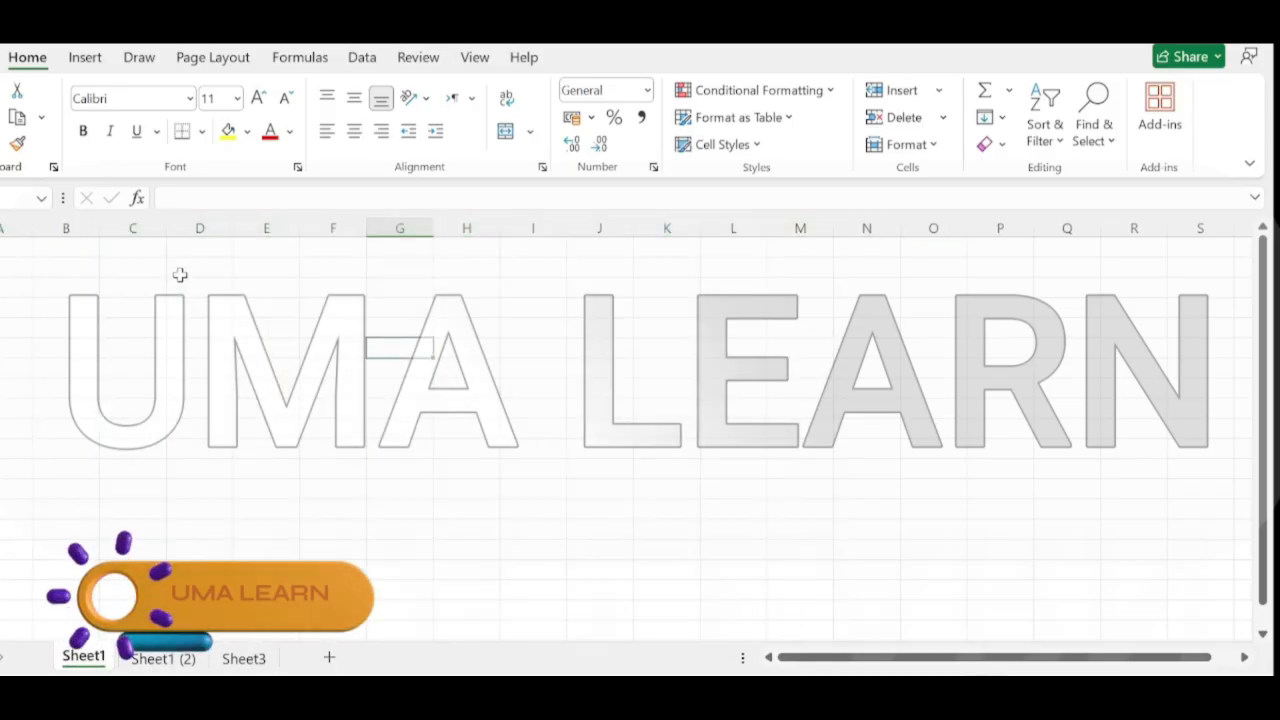
pyautogui.click(215, 228)
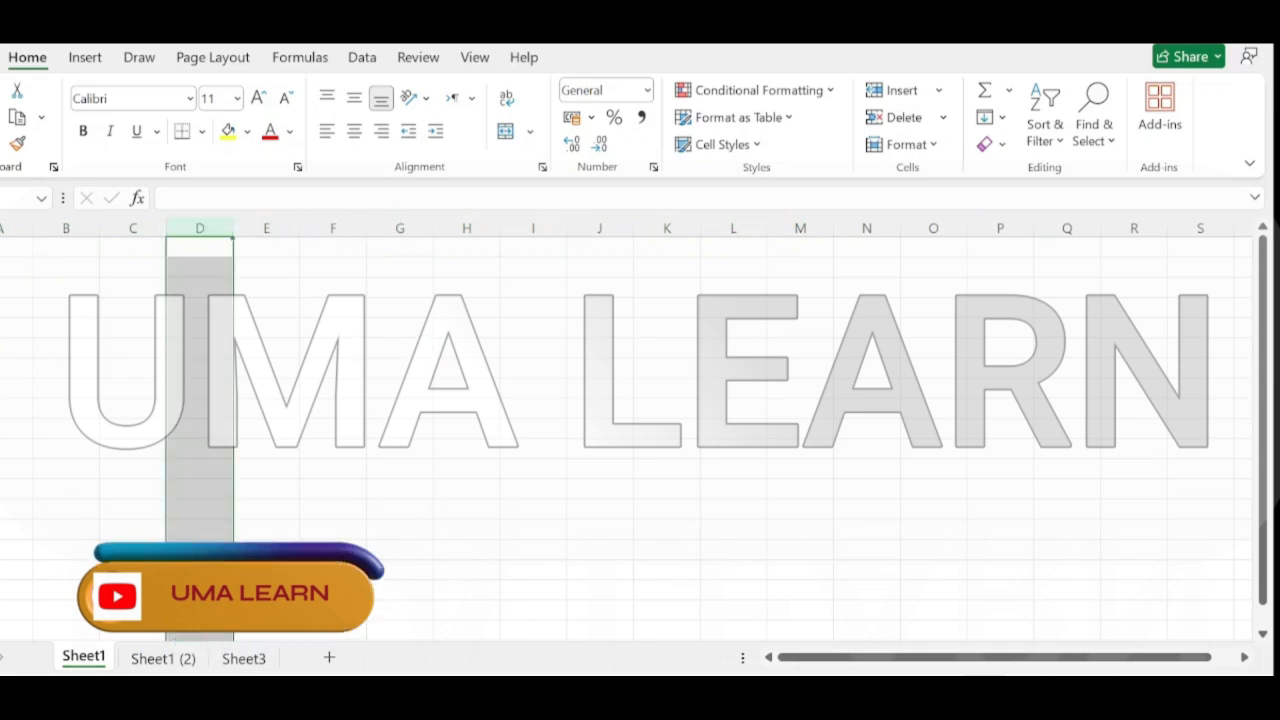
# Select rows 2 through 11 on Sheet1 and look at the rows further down the sheet
pyautogui.moveTo(0, 267); pyautogui.dragTo(0, 458)
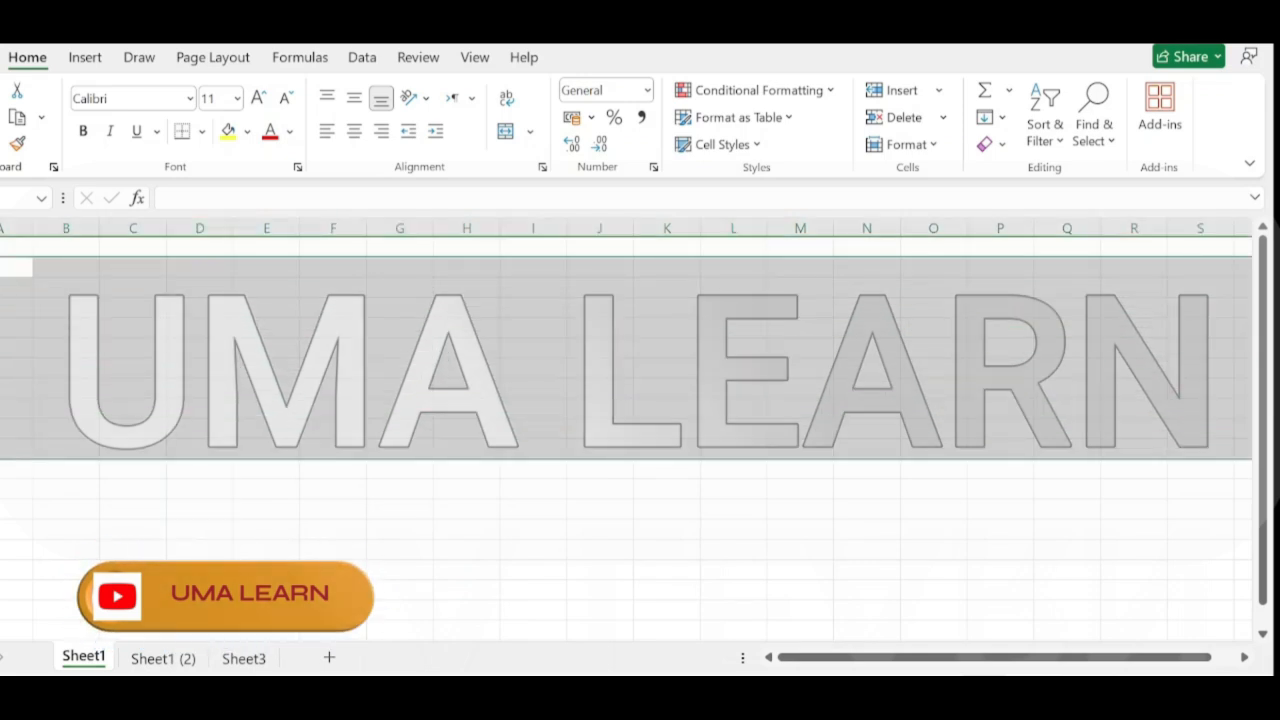
pyautogui.scroll(-20, 2, 474)
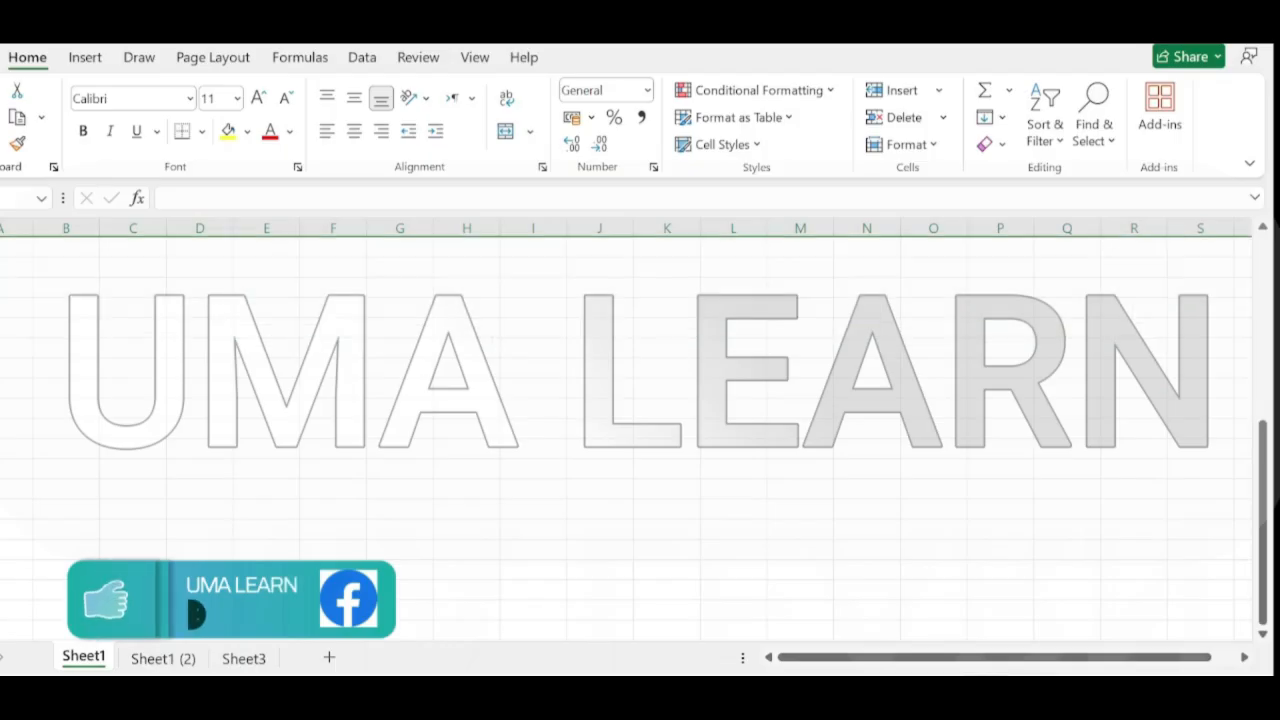
pyautogui.scroll(20, 3, 478)
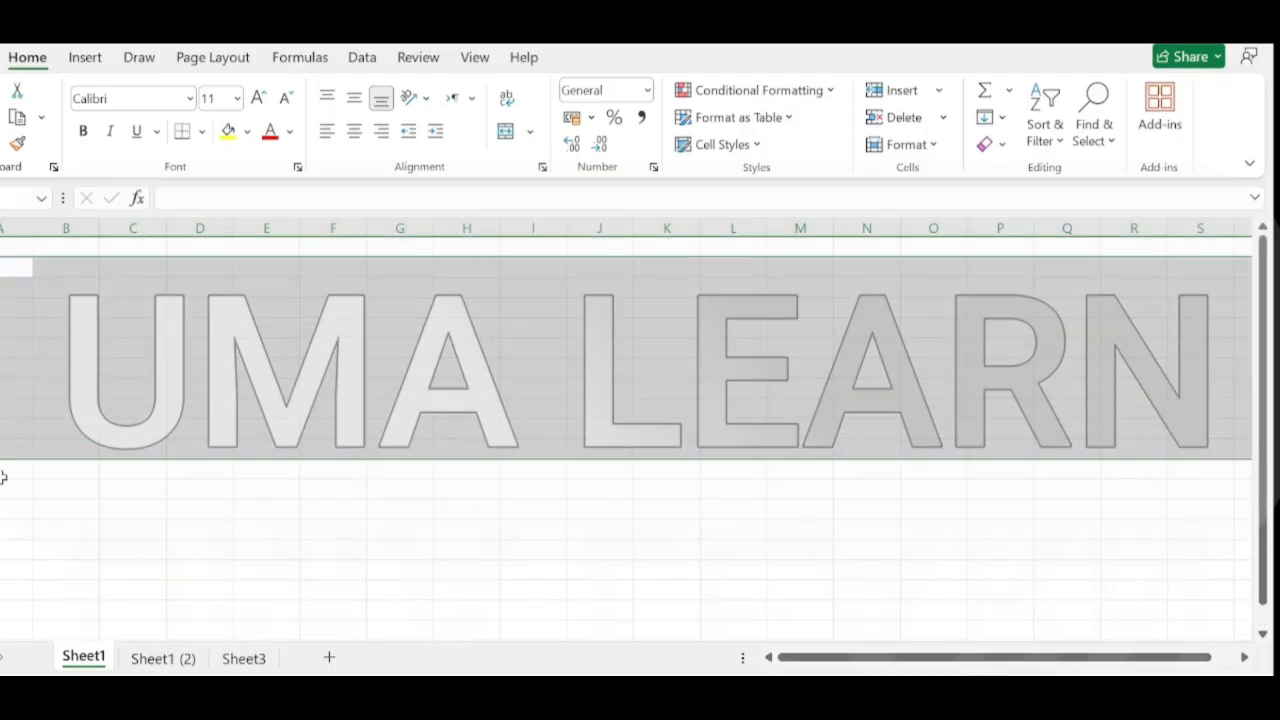
# Enter the text "ghgh" in cell E4 and the number 89898 in cell F4
pyautogui.click(268, 305)
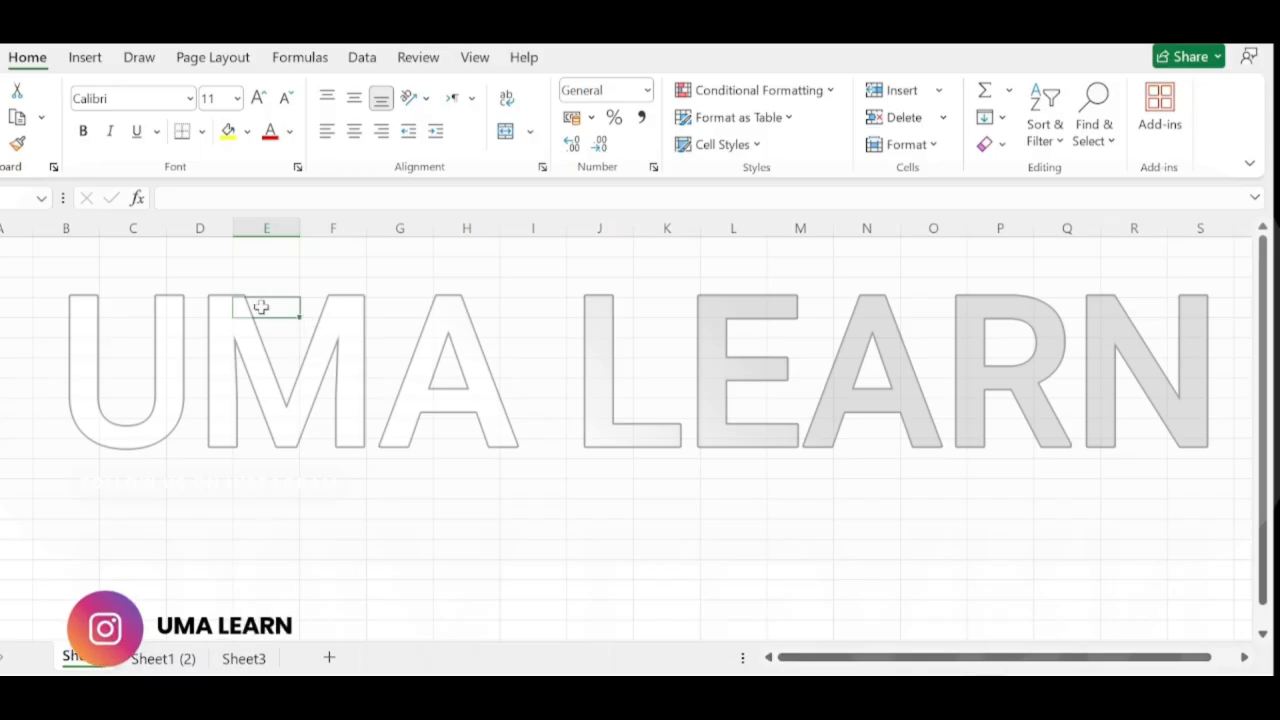
pyautogui.write('ghgh')
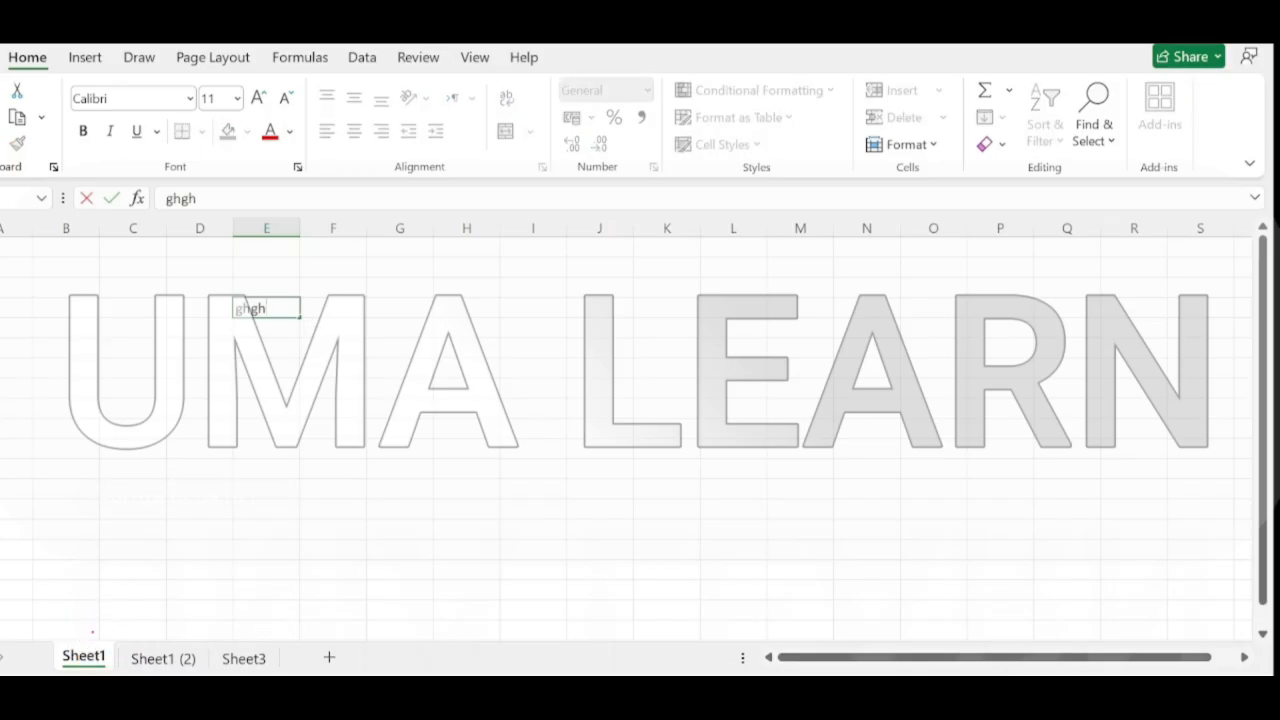
pyautogui.press('Tab')
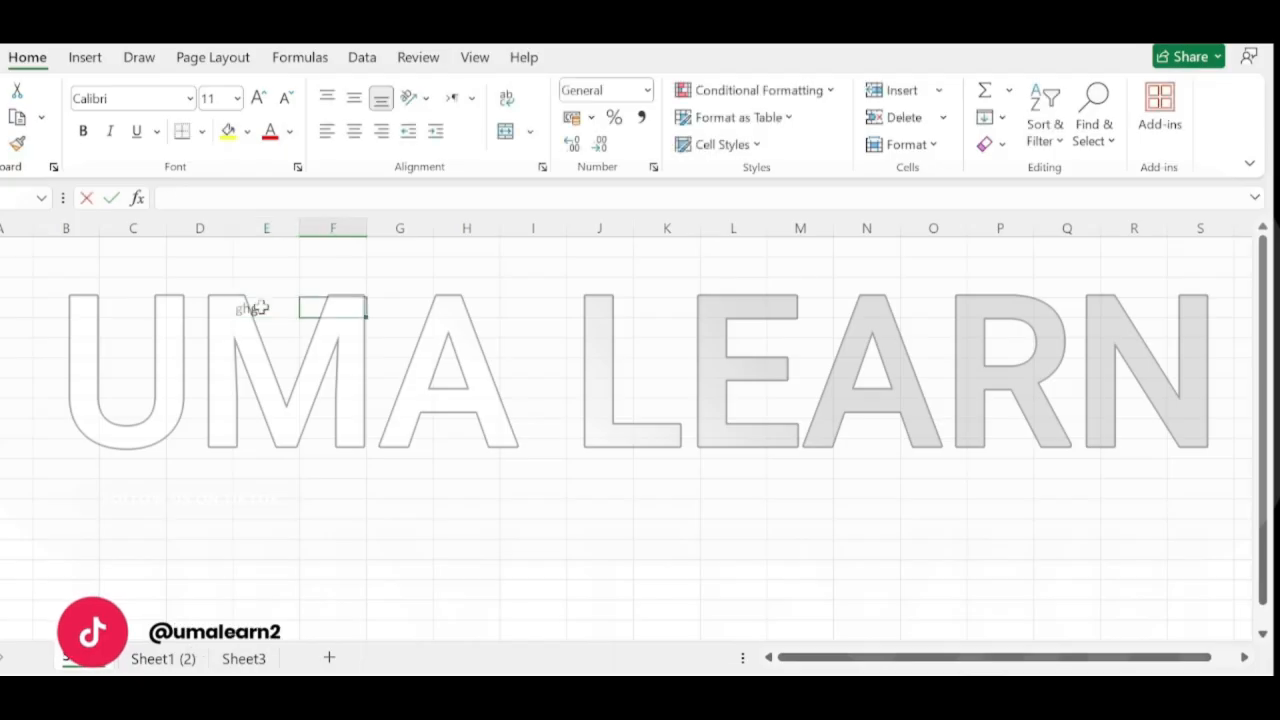
pyautogui.write('89898')
pyautogui.click(258, 308)
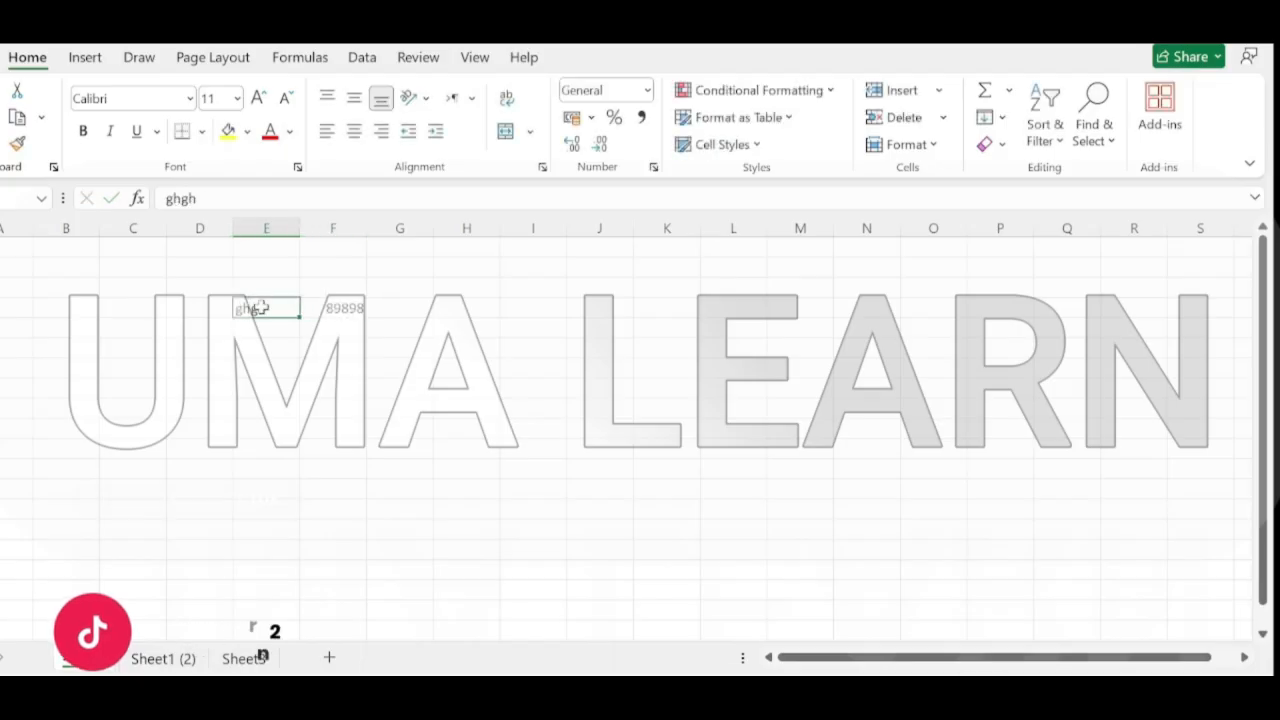
# Highlight column G and row 8, and select cell G8 where they intersect
pyautogui.click(389, 228)
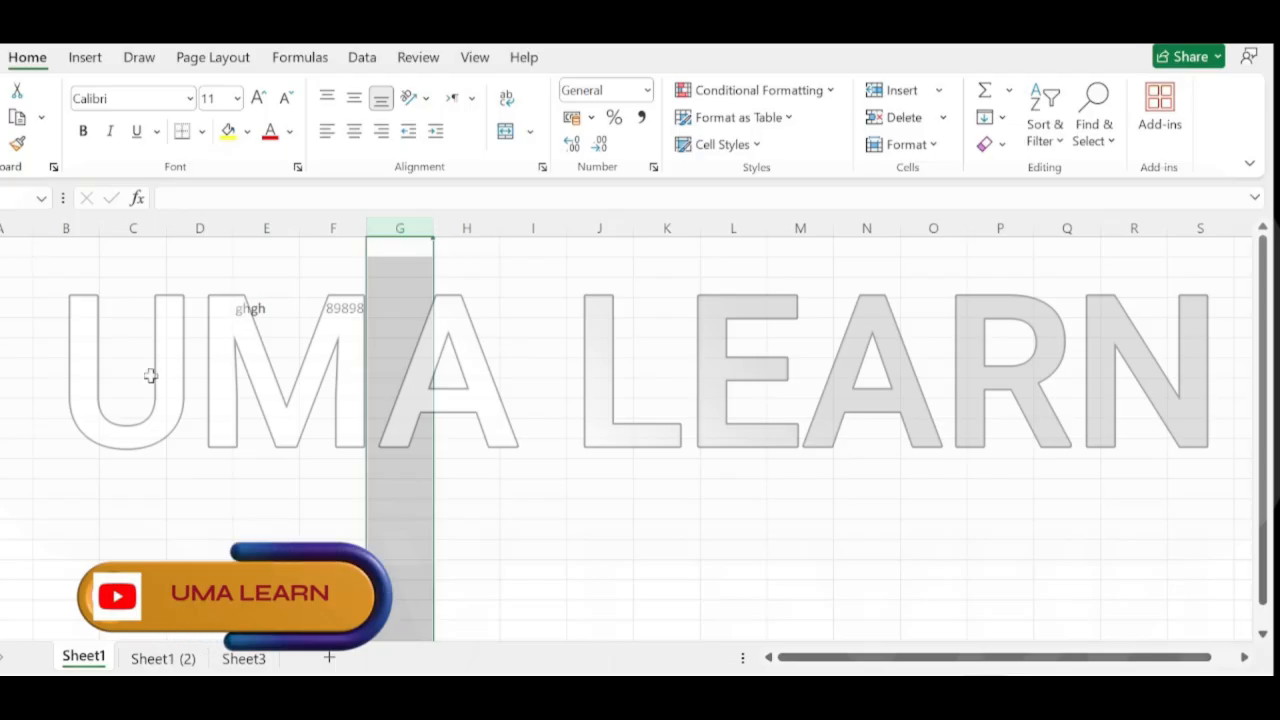
pyautogui.click(390, 394)
pyautogui.click(18, 390)
pyautogui.click(399, 228)
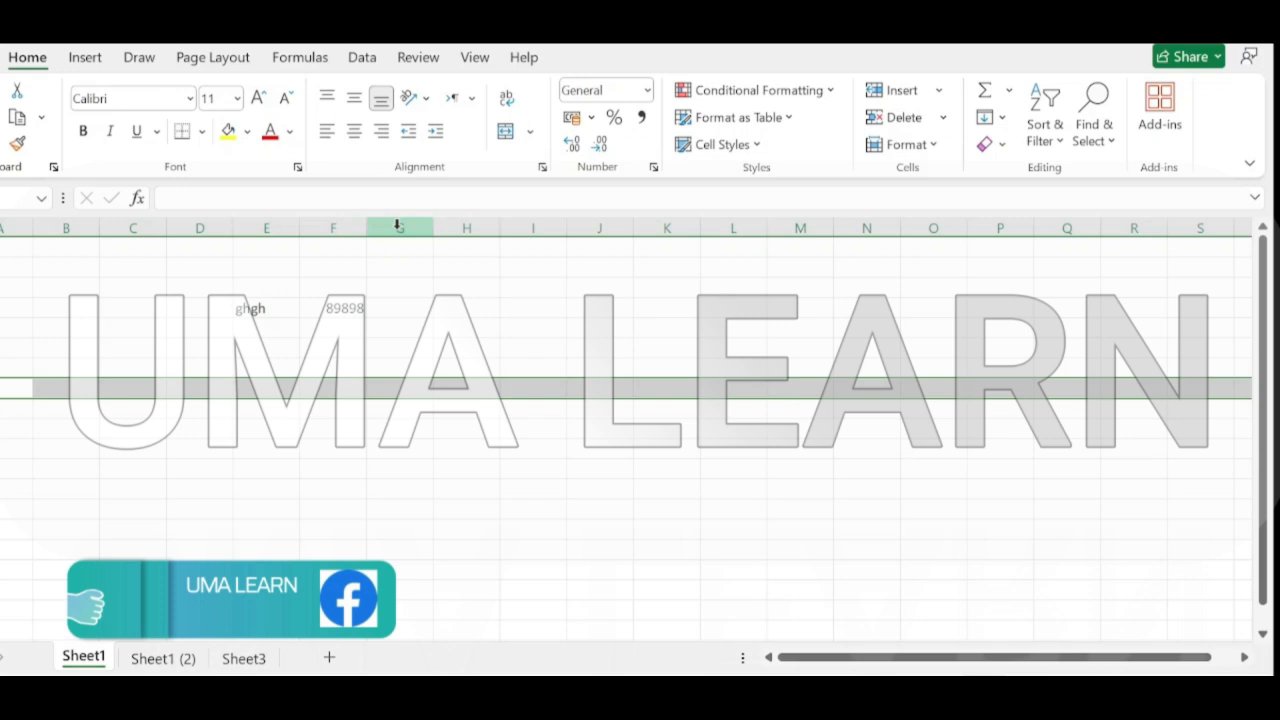
pyautogui.click(391, 388)
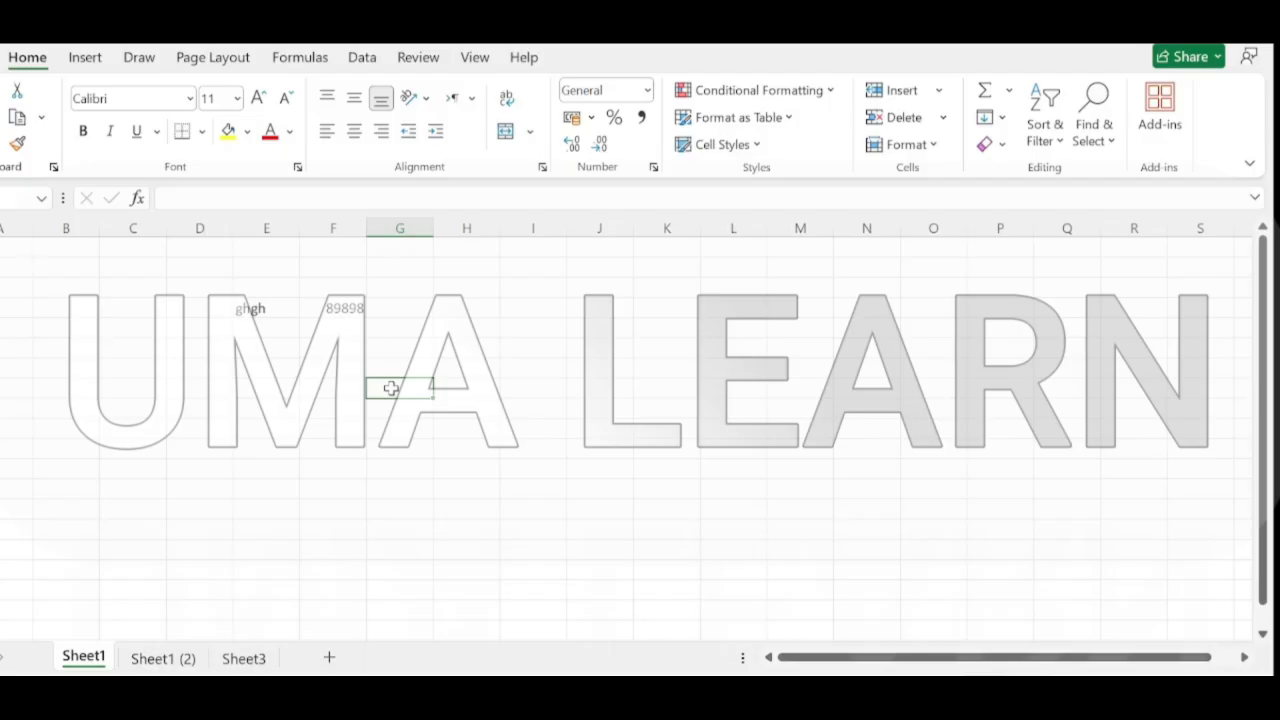
# Move the active cell back and forth along row 8 between columns D and H
pyautogui.press('Right')
pyautogui.press('Left')
pyautogui.press('Left')
pyautogui.press('Left')
pyautogui.press('Left')
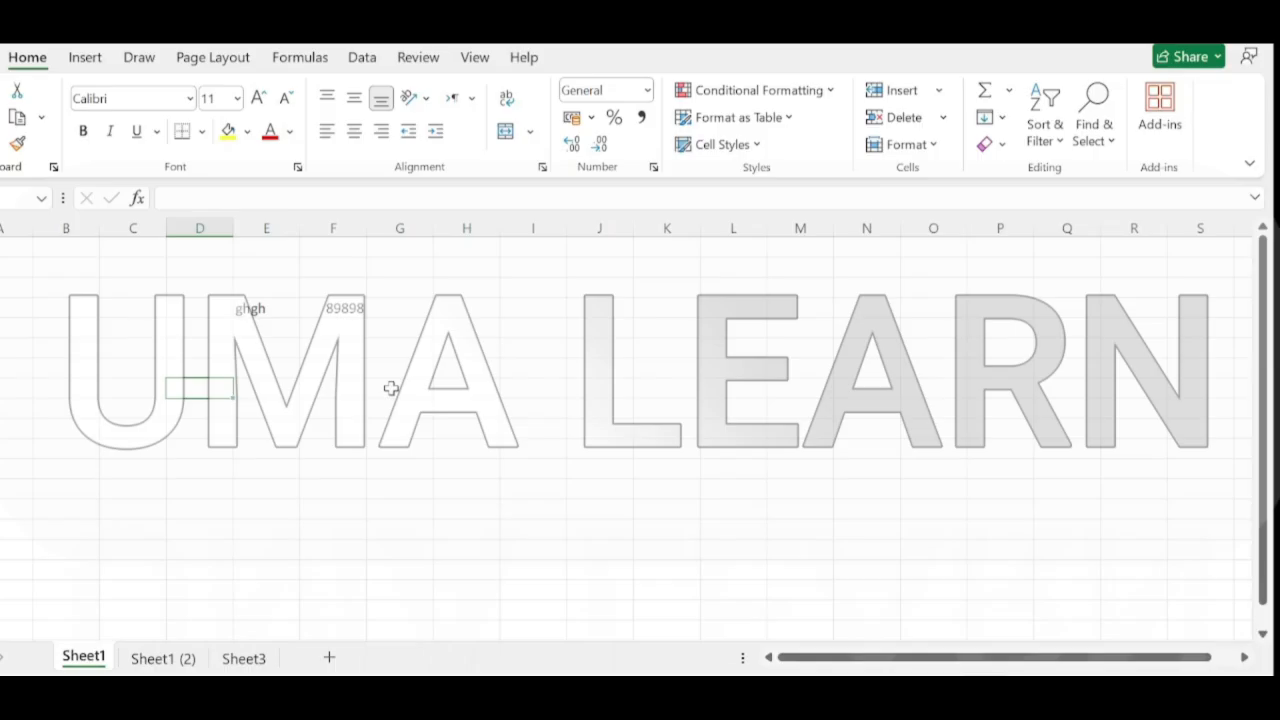
pyautogui.press('Right')
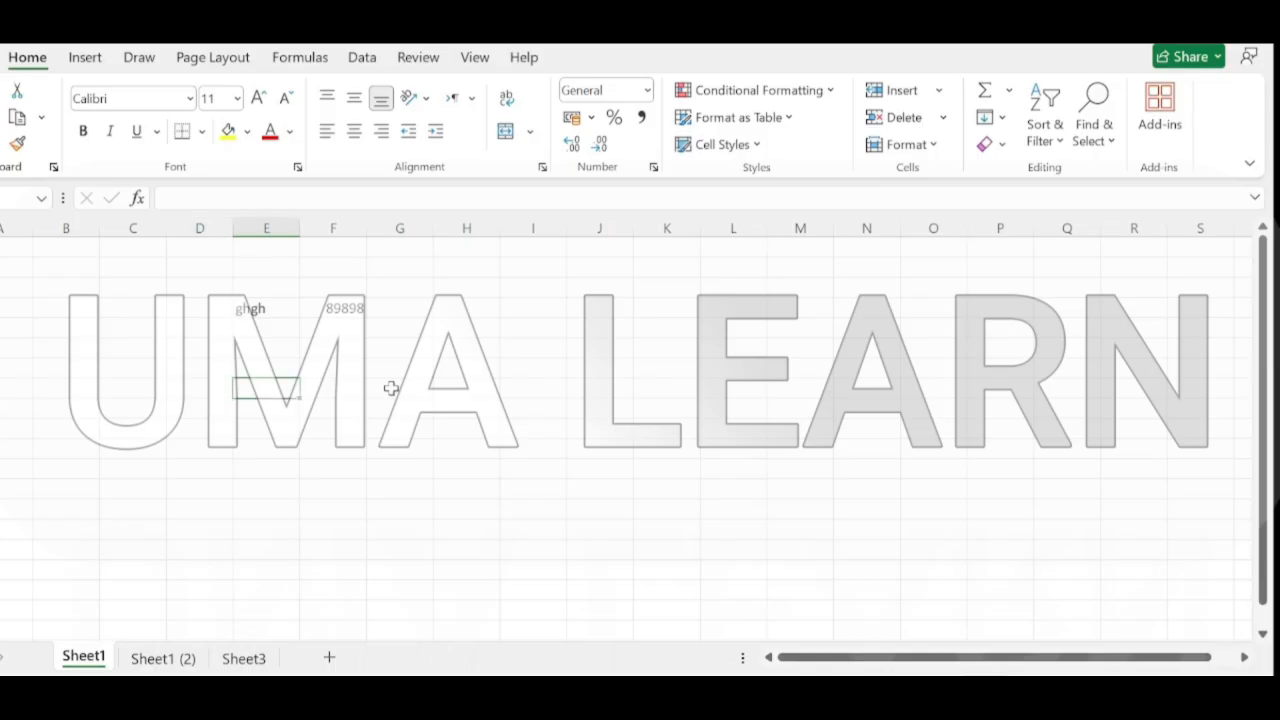
pyautogui.press('Right')
pyautogui.press('Left')
# Move the active cell from F6 down to F10 and across to H10, then select the range E6:J11
pyautogui.click(305, 355)
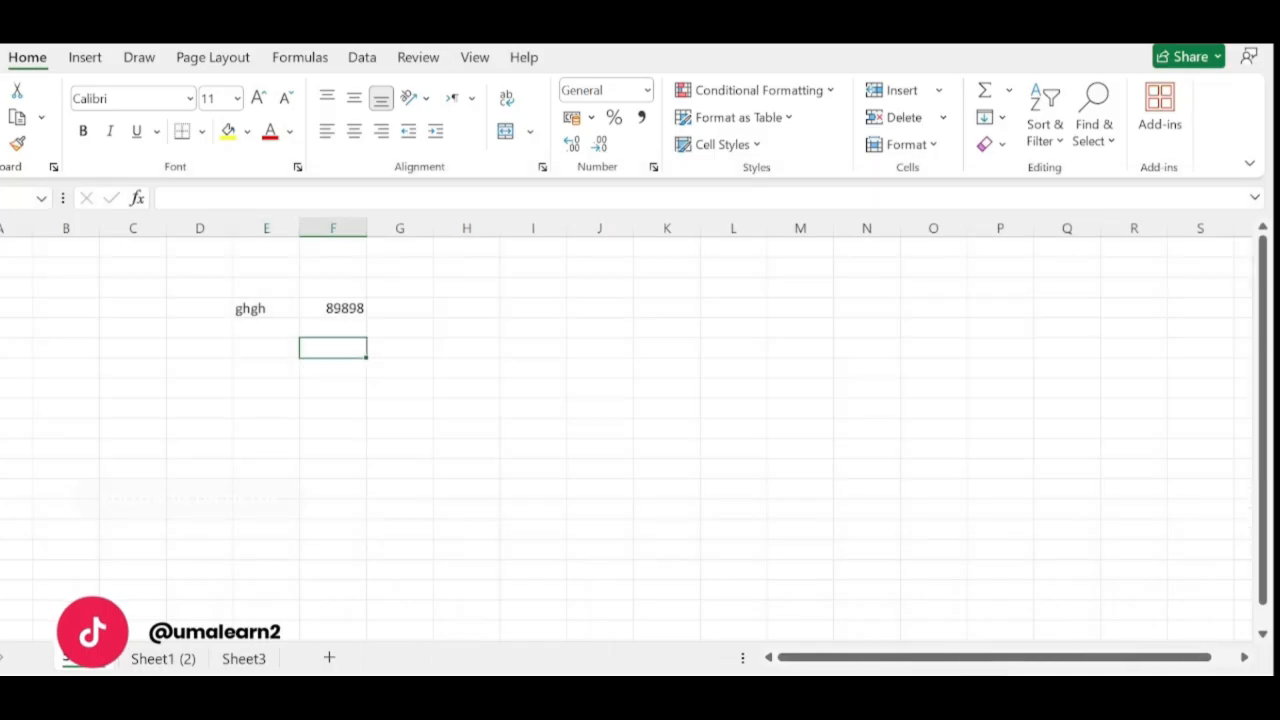
pyautogui.press('Down')
pyautogui.press('Down')
pyautogui.press('Down')
pyautogui.press('Down')
pyautogui.press('Down')
pyautogui.press('Down')
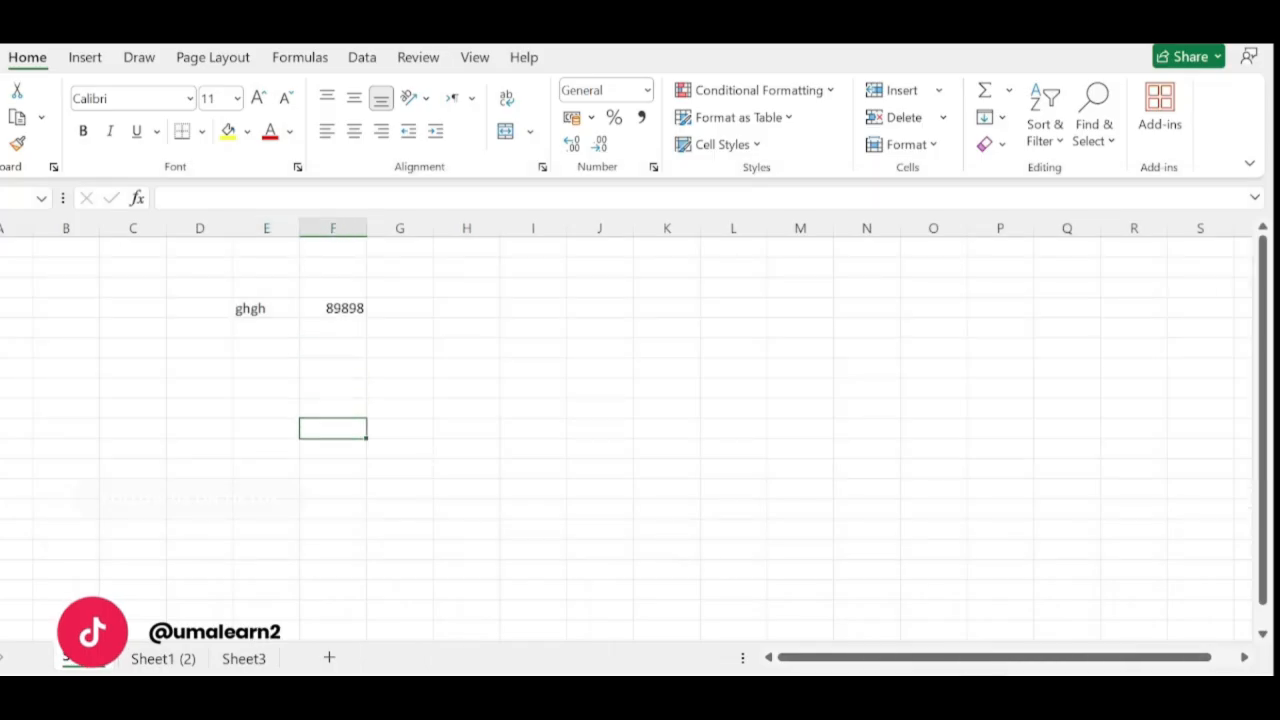
pyautogui.press('Right')
pyautogui.press('Right')
pyautogui.press('Up')
pyautogui.press('Up')
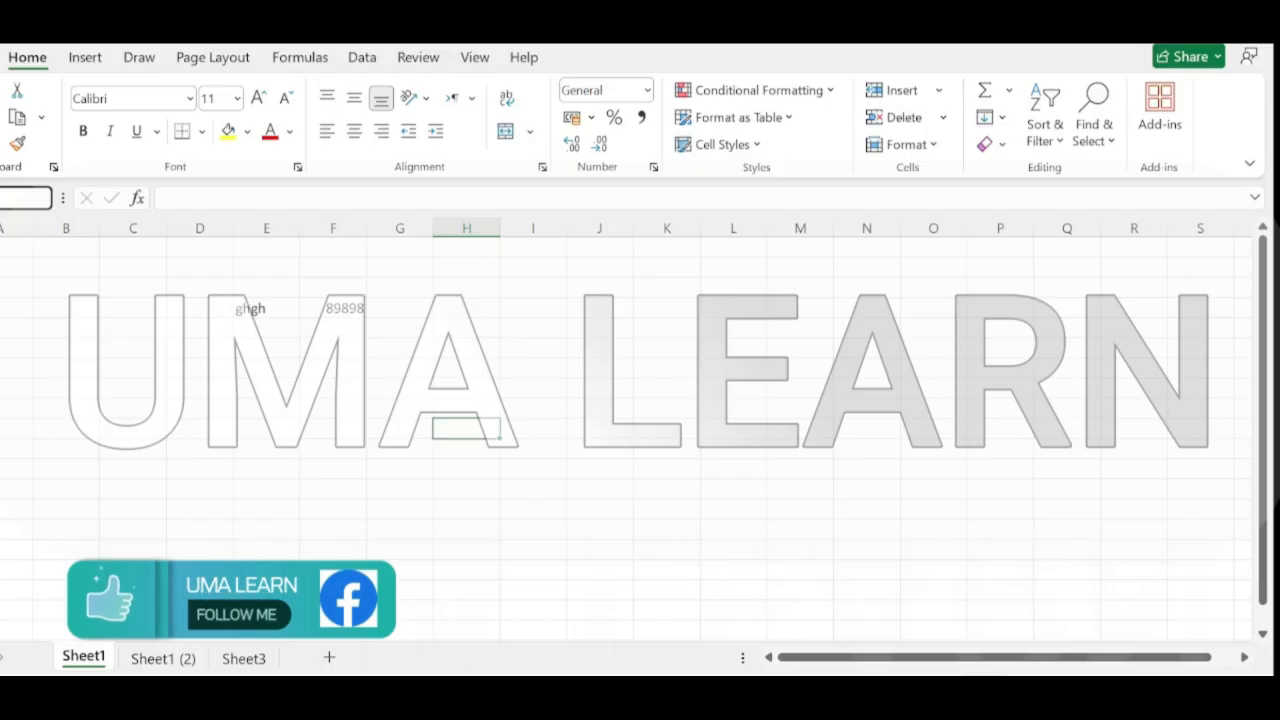
pyautogui.moveTo(258, 346); pyautogui.dragTo(600, 450)
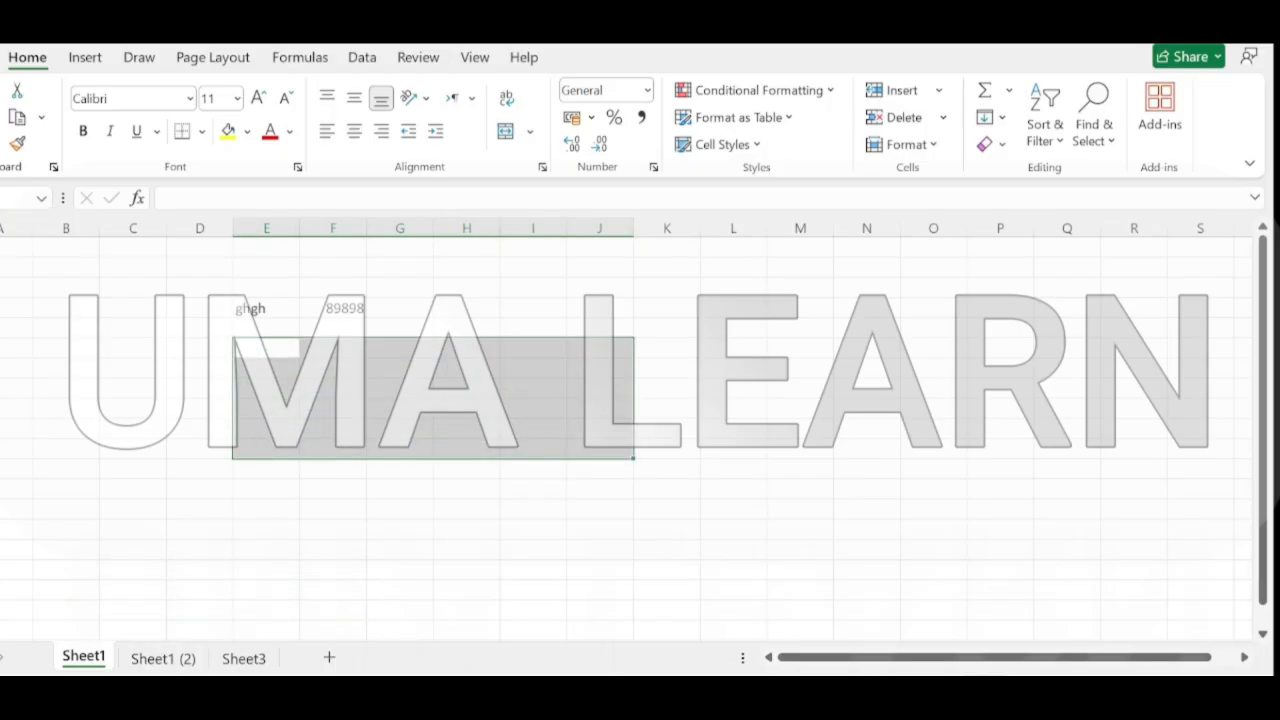
# Select the range D6:G12, and try a =sum entry in cell E8 before discarding it
pyautogui.moveTo(220, 350); pyautogui.dragTo(408, 468)
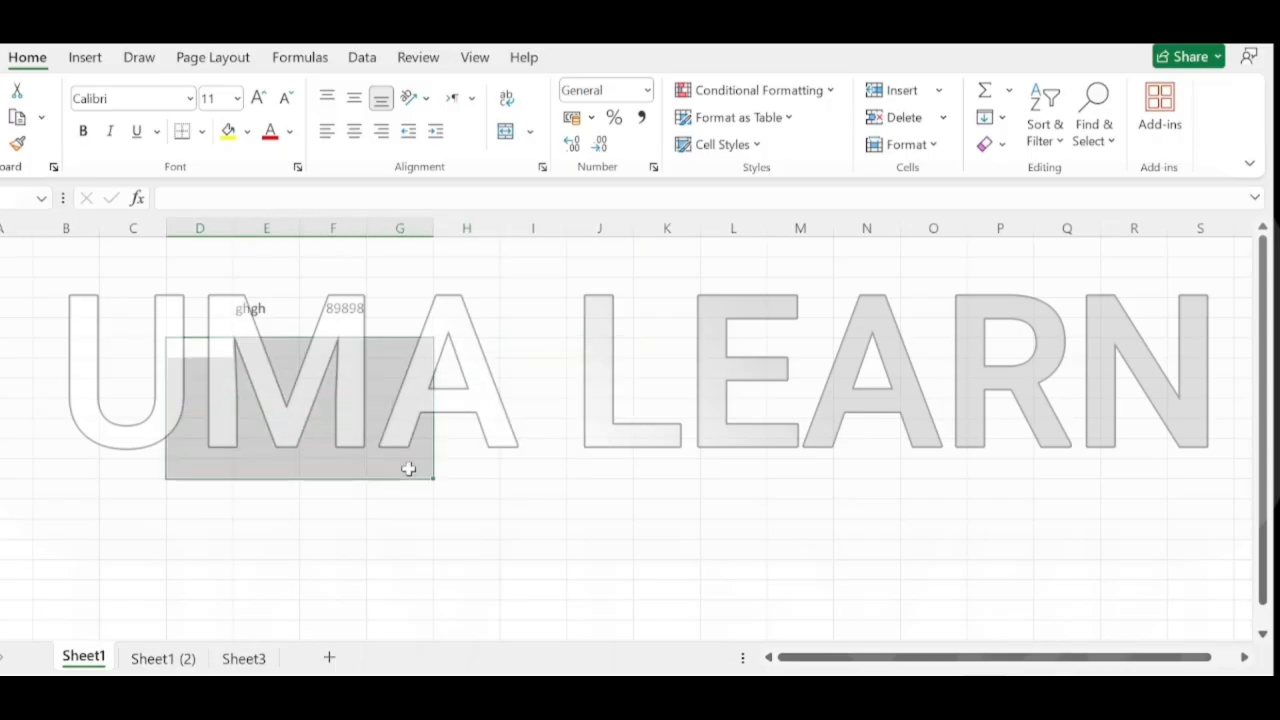
pyautogui.click(213, 387)
pyautogui.click(176, 198)
pyautogui.click(254, 389)
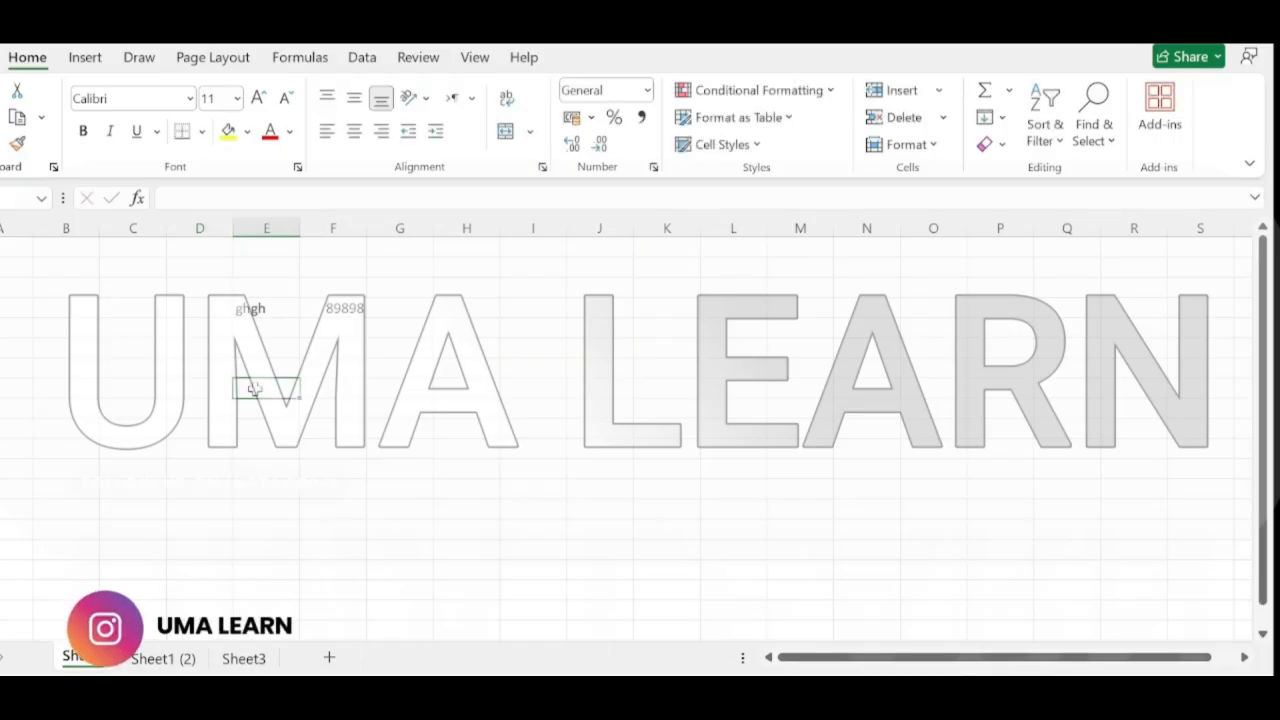
pyautogui.write('=sum')
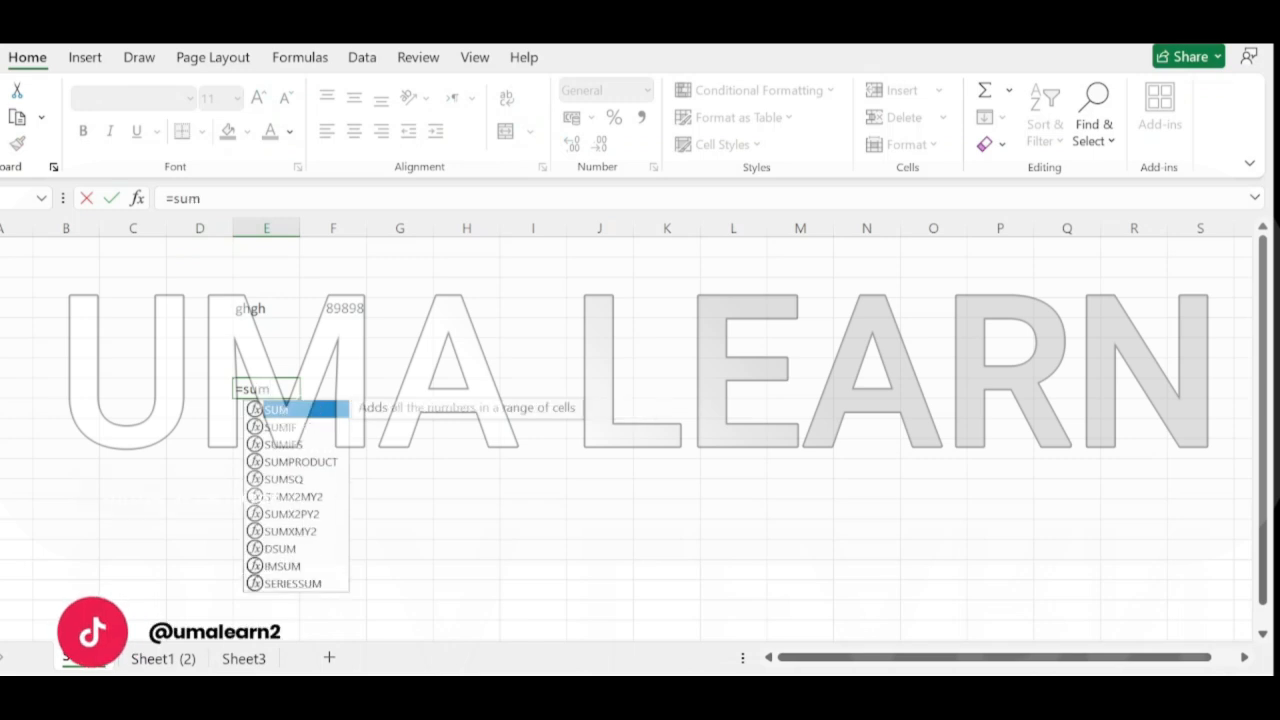
pyautogui.press('Escape')
pyautogui.press('Left')
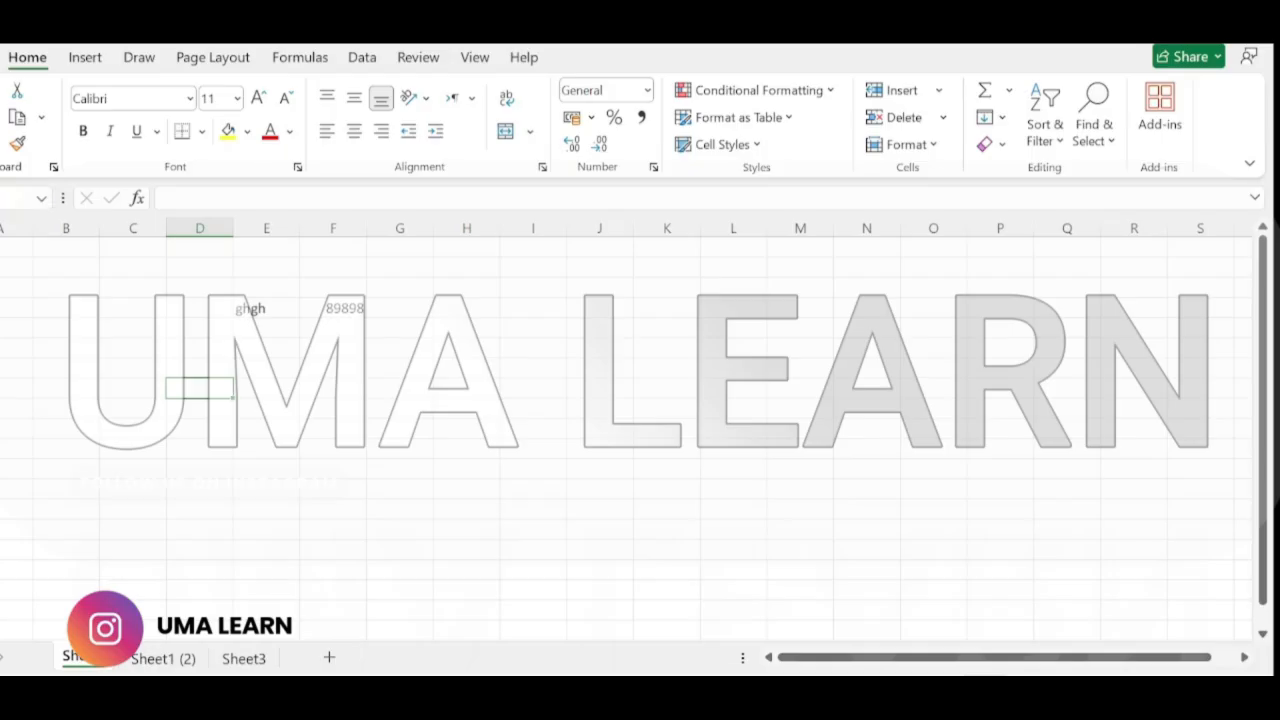
# Select the range D6:F11, and try a =sum entry in cell D7 before discarding it
pyautogui.moveTo(189, 354); pyautogui.dragTo(329, 445)
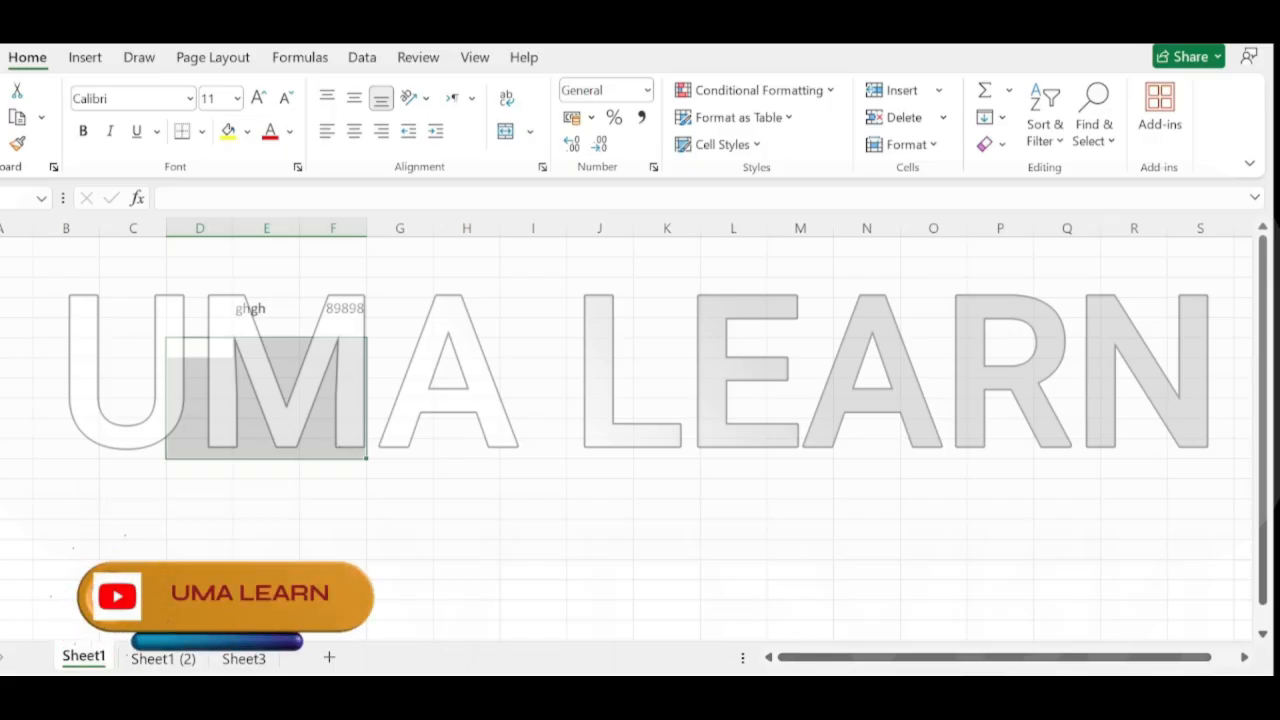
pyautogui.click(191, 368)
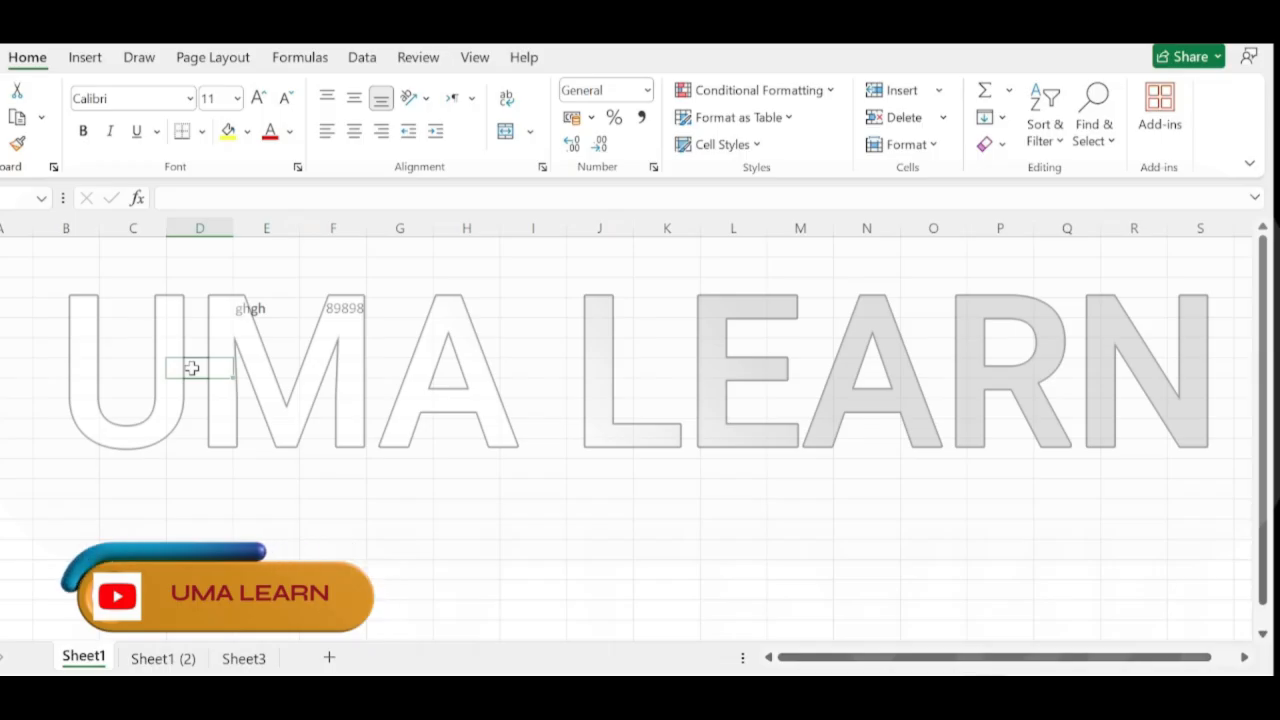
pyautogui.click(270, 198)
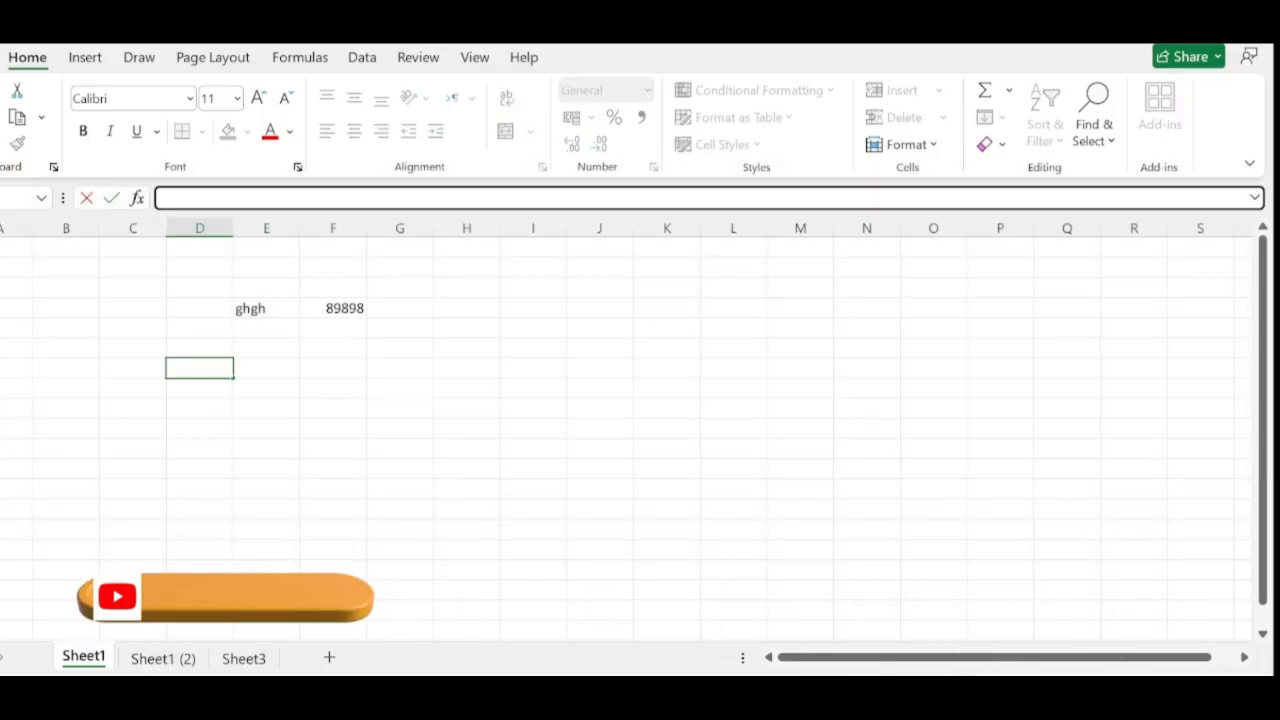
pyautogui.press('Escape')
pyautogui.write('=')
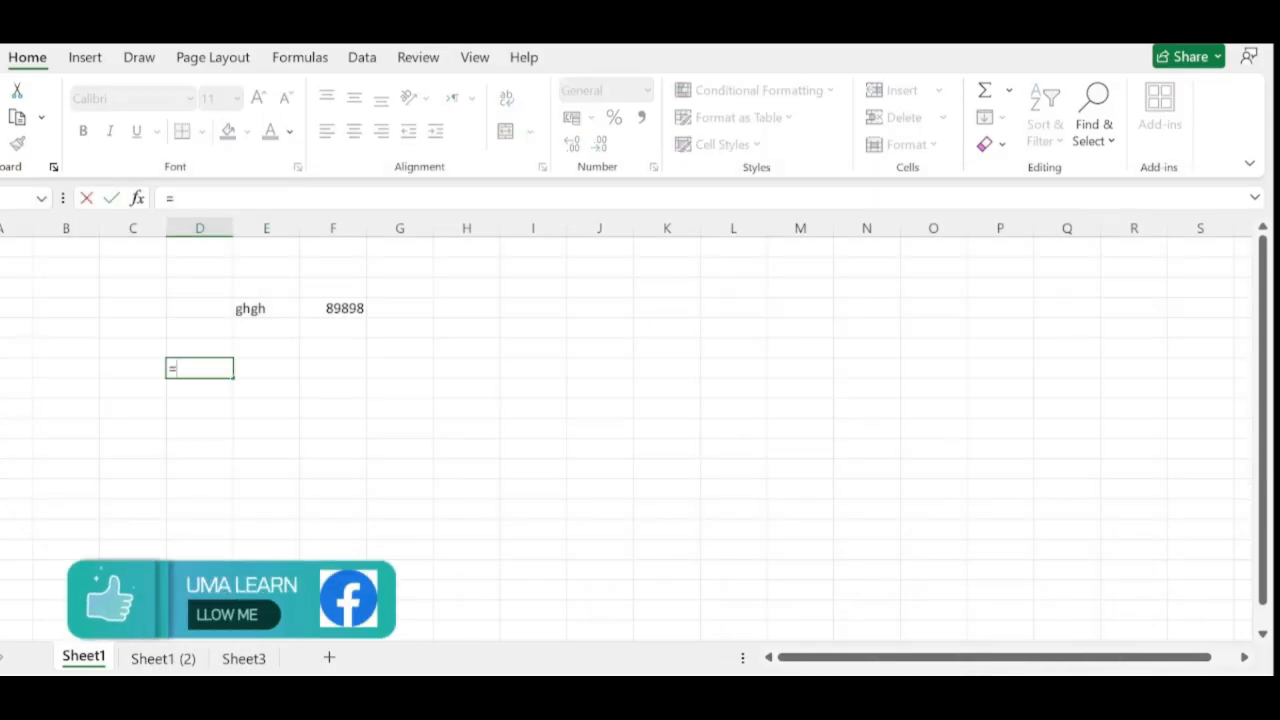
pyautogui.write('sum')
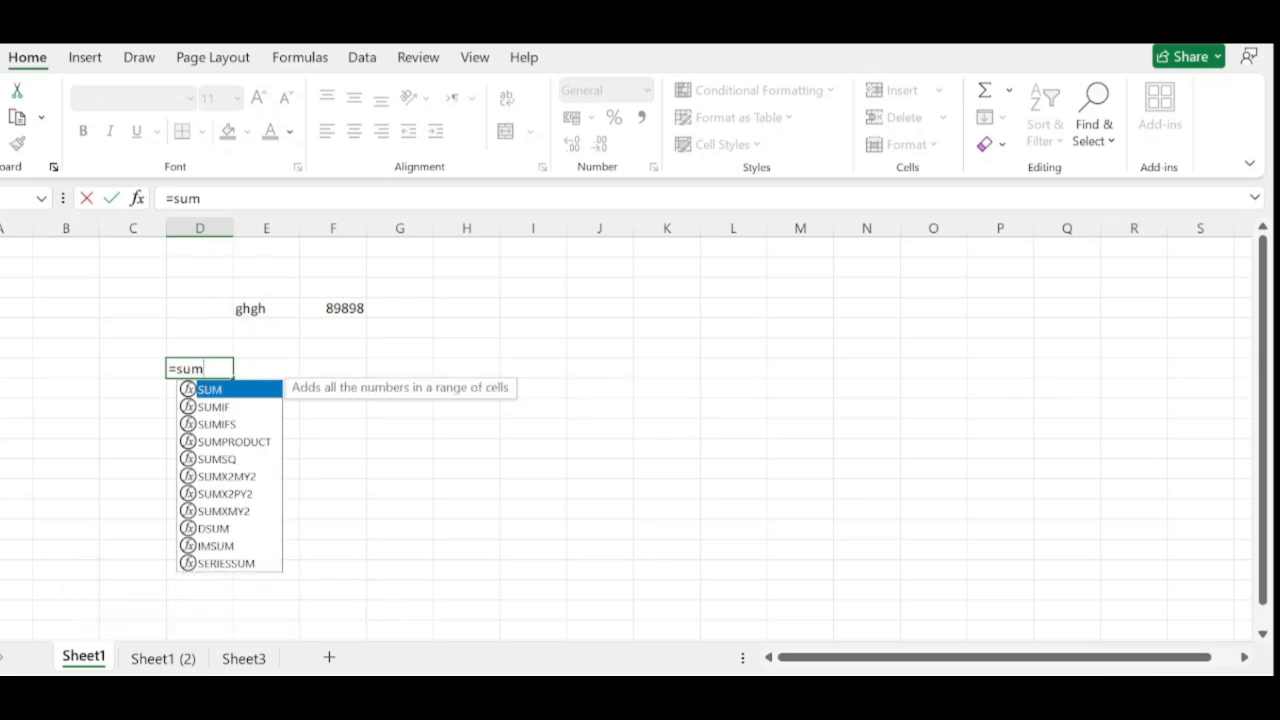
pyautogui.press('Escape')
pyautogui.press('Escape')
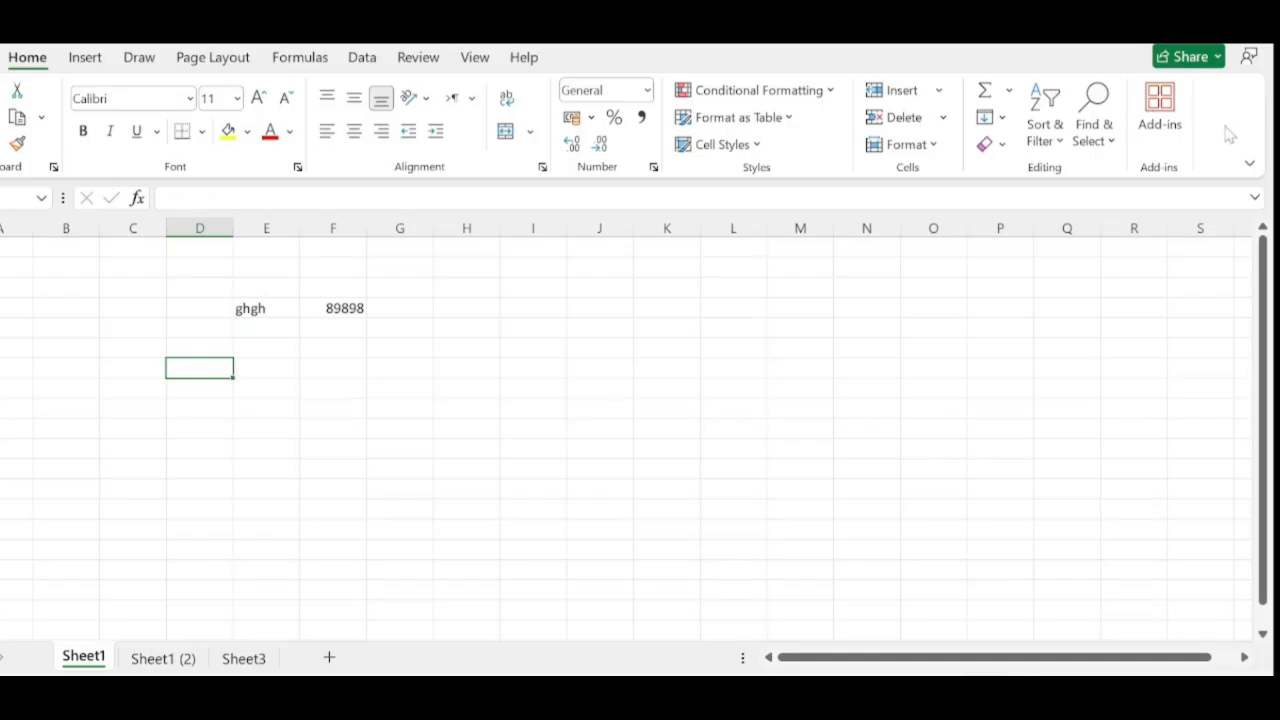
# Examine the groups of commands available for inserting, drawing, page layout, formulas, data, reviewing and viewing
pyautogui.click(70, 57)
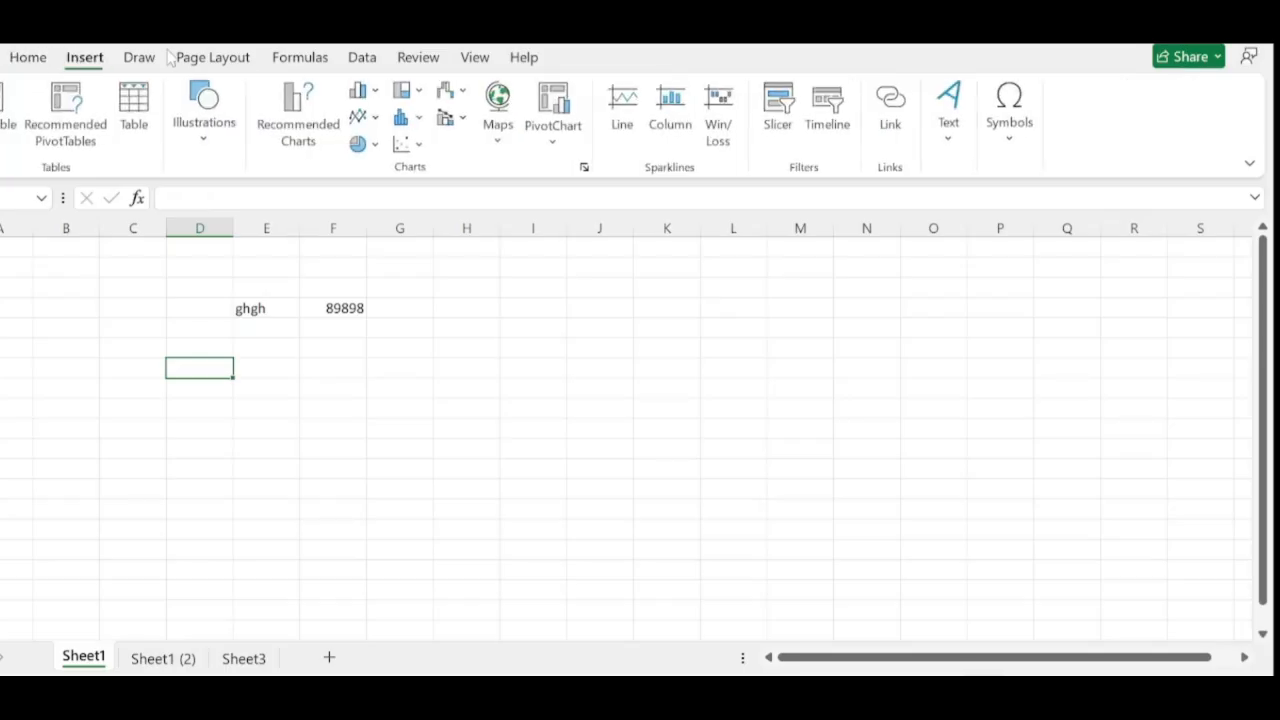
pyautogui.click(28, 57)
pyautogui.click(138, 60)
pyautogui.click(212, 57)
pyautogui.click(300, 57)
pyautogui.click(368, 57)
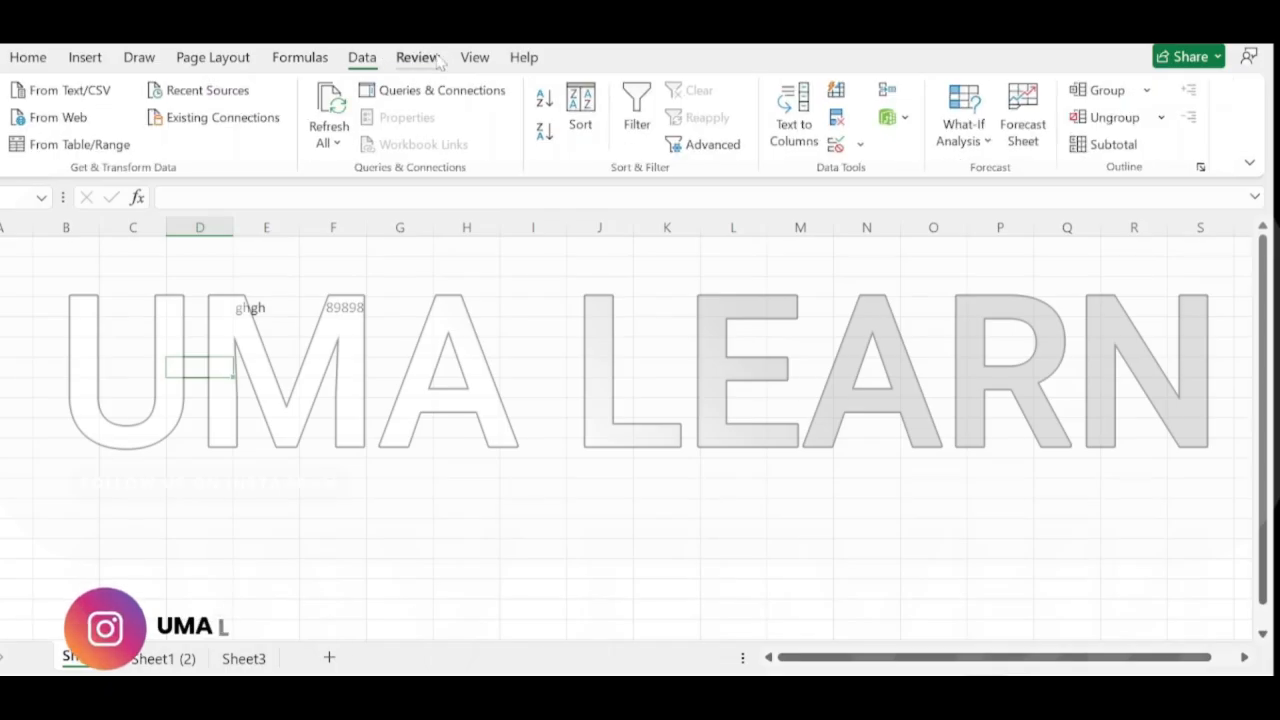
pyautogui.click(418, 57)
pyautogui.click(474, 58)
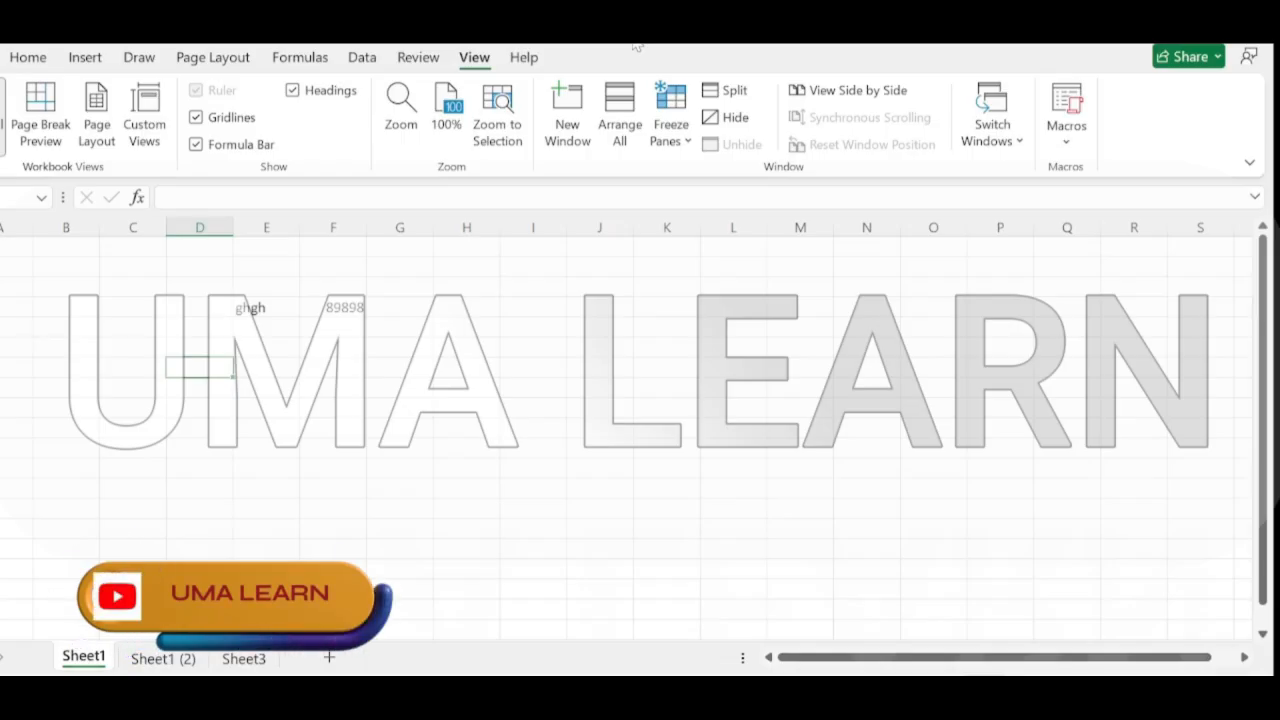
pyautogui.click(70, 58)
pyautogui.click(28, 57)
pyautogui.click(85, 58)
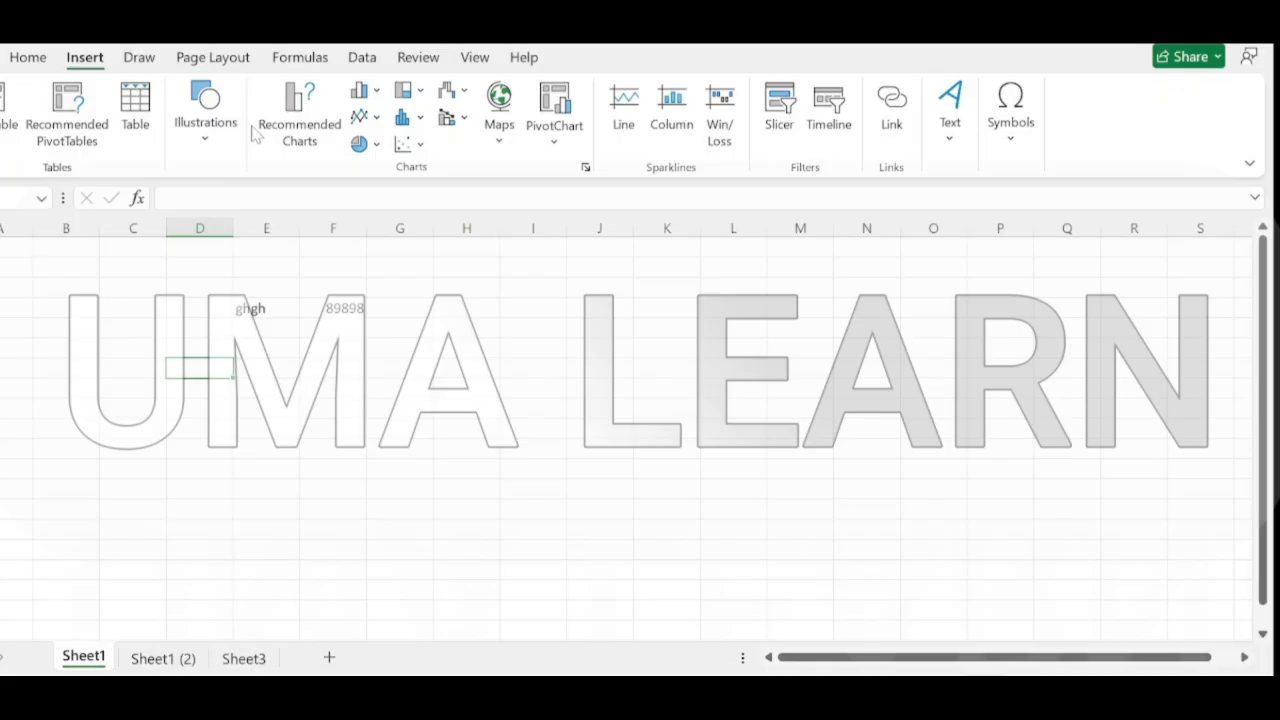
# Try entering the text "gygy" in cell D8, discard it and move to cell E8
pyautogui.click(316, 383)
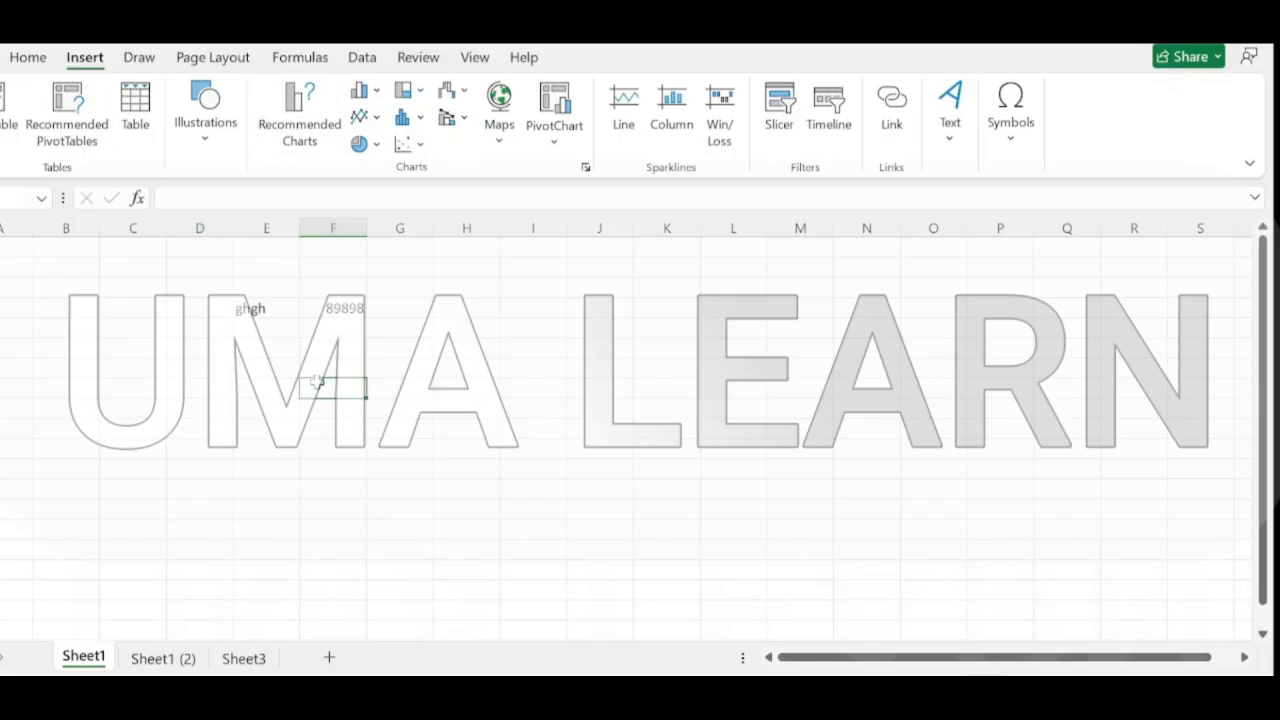
pyautogui.click(190, 381)
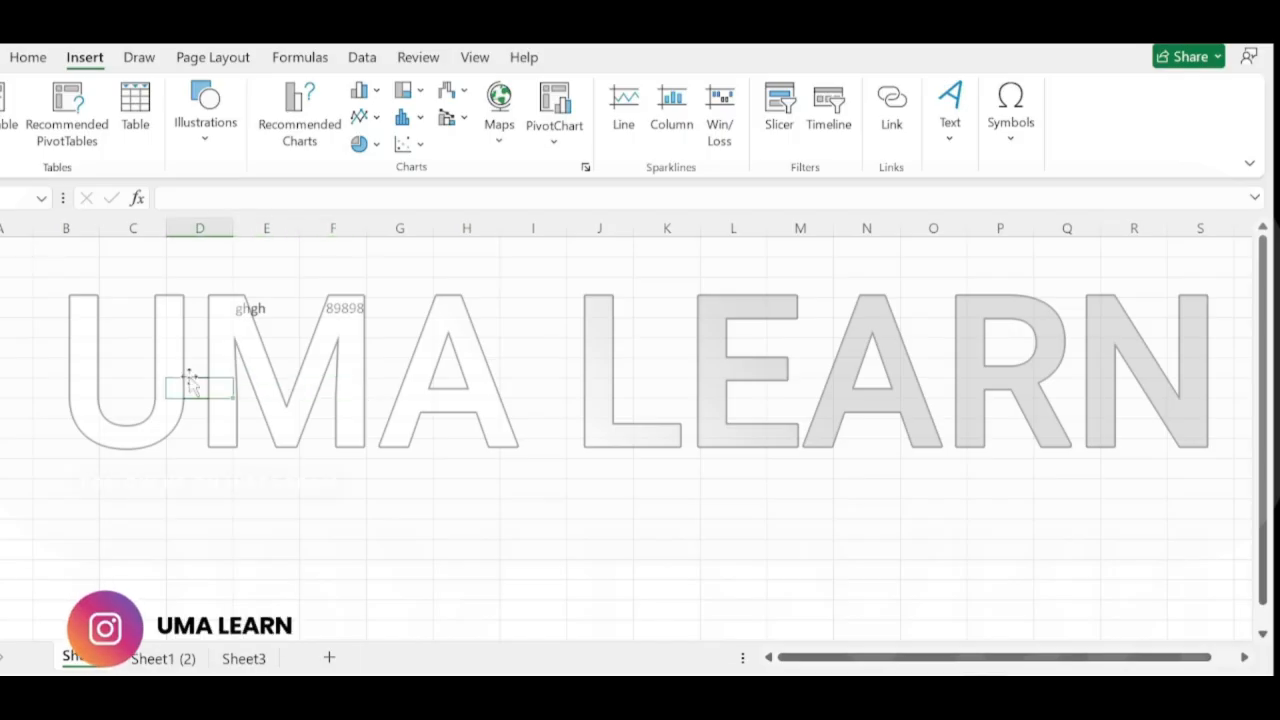
pyautogui.write('gygy')
pyautogui.press('Escape')
pyautogui.press('Right')
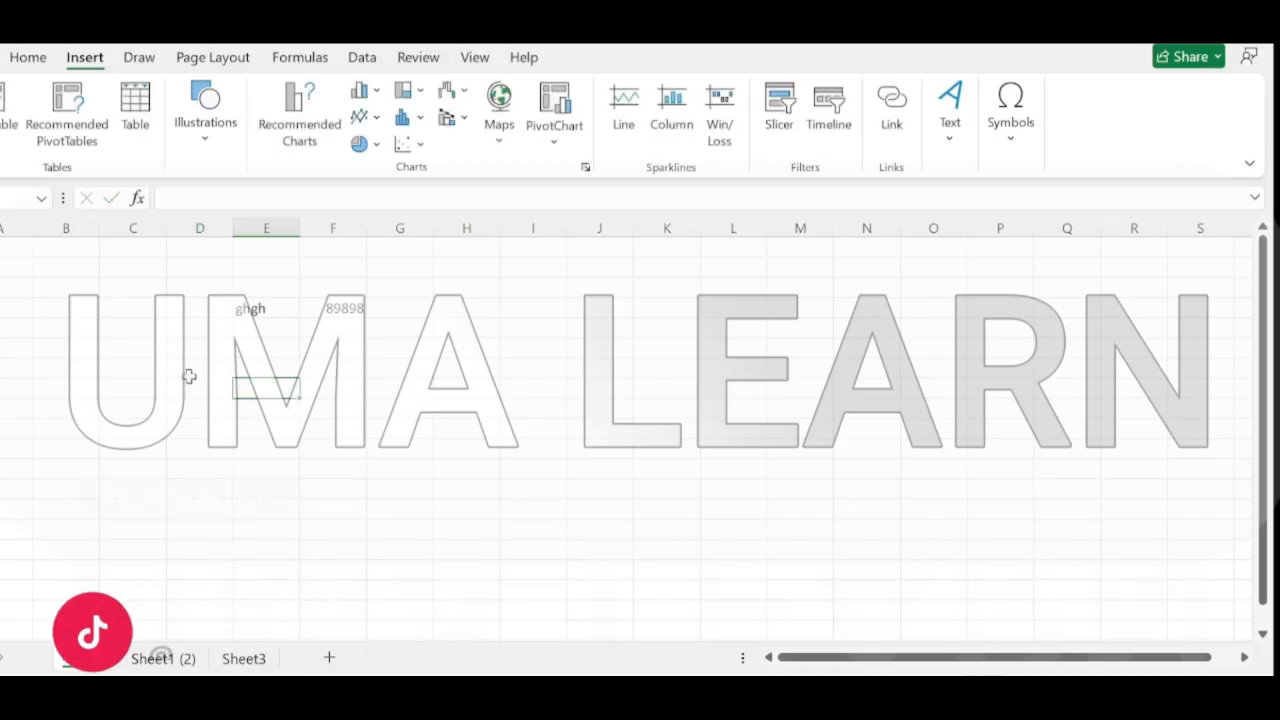
# Enter a formula in cell E8 that adds cells C8 and D8
pyautogui.write('=')
pyautogui.press('Left')
pyautogui.press('Left')
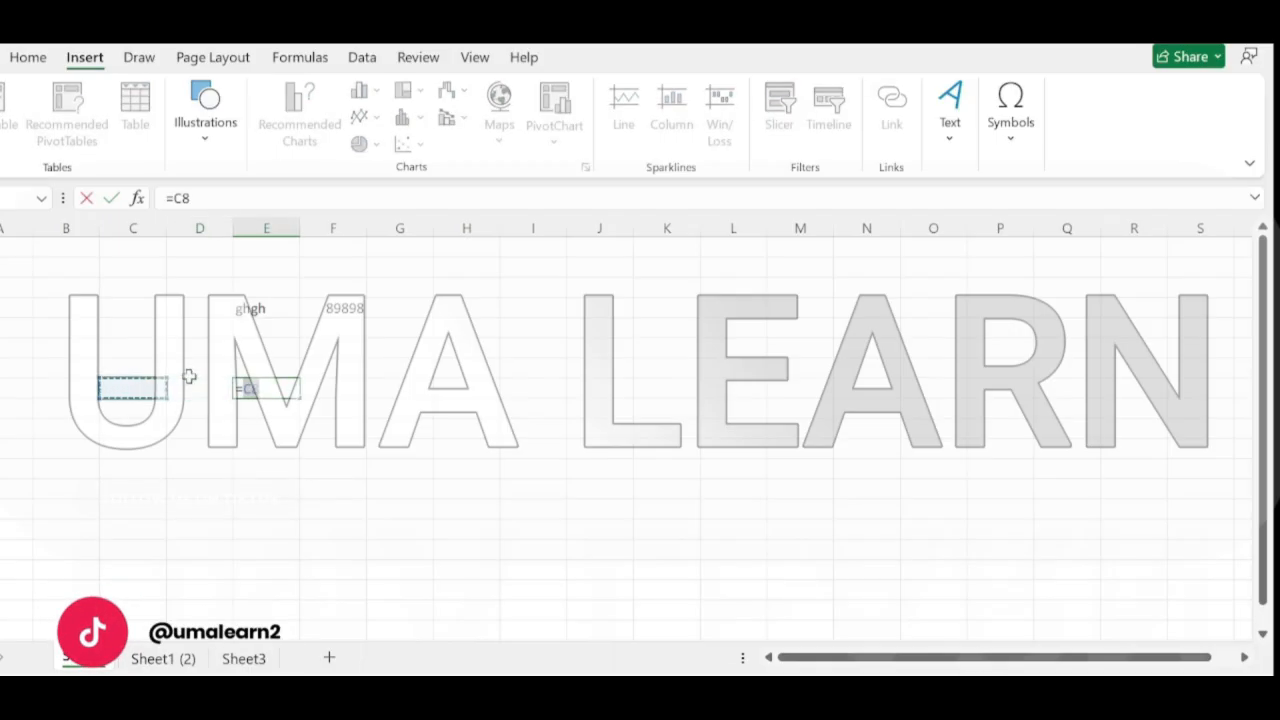
pyautogui.write('+')
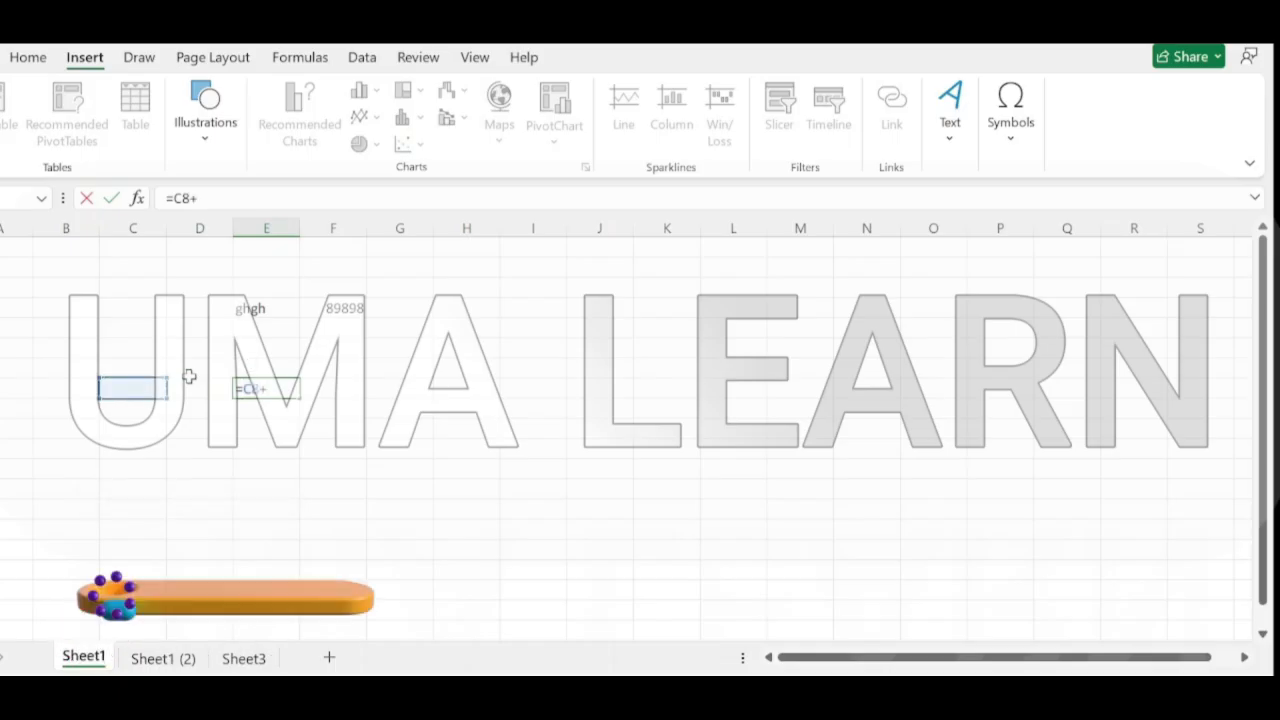
pyautogui.press('Left')
pyautogui.press('Return')
# Enter 809809 in cell D8 and 3434 in cell C8 as the operands of the addition formula
pyautogui.click(189, 385)
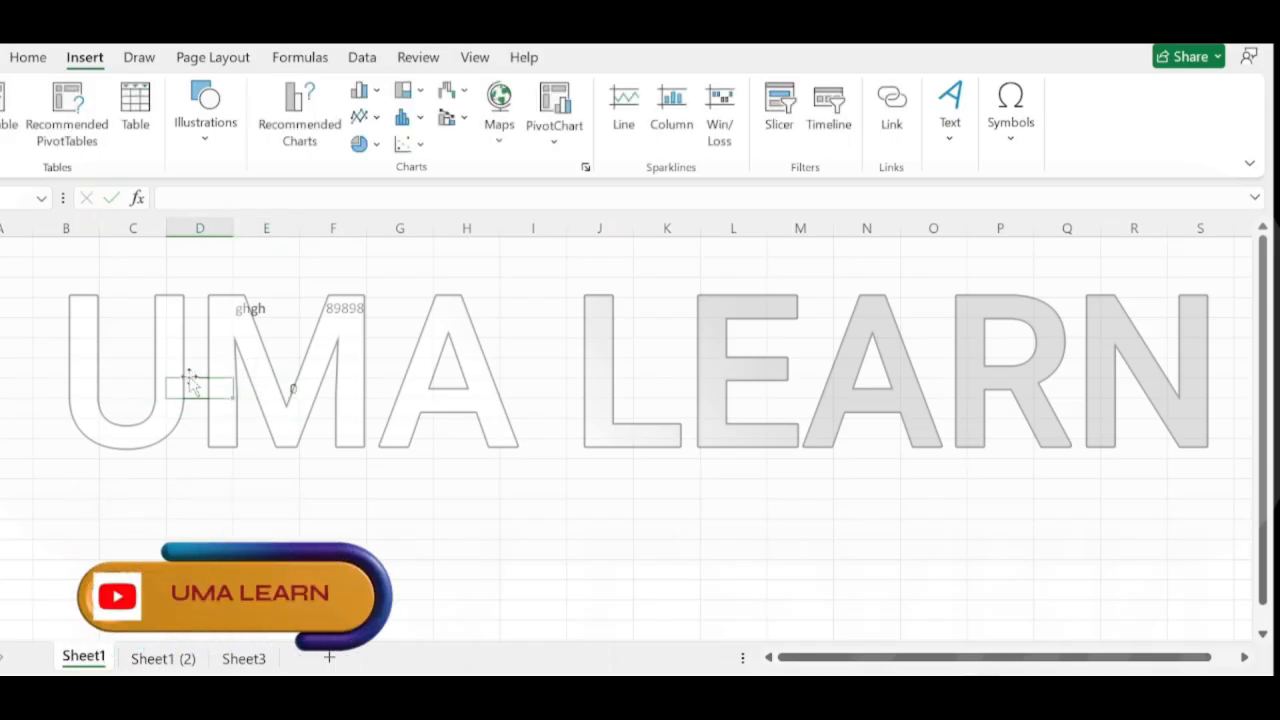
pyautogui.write('809809')
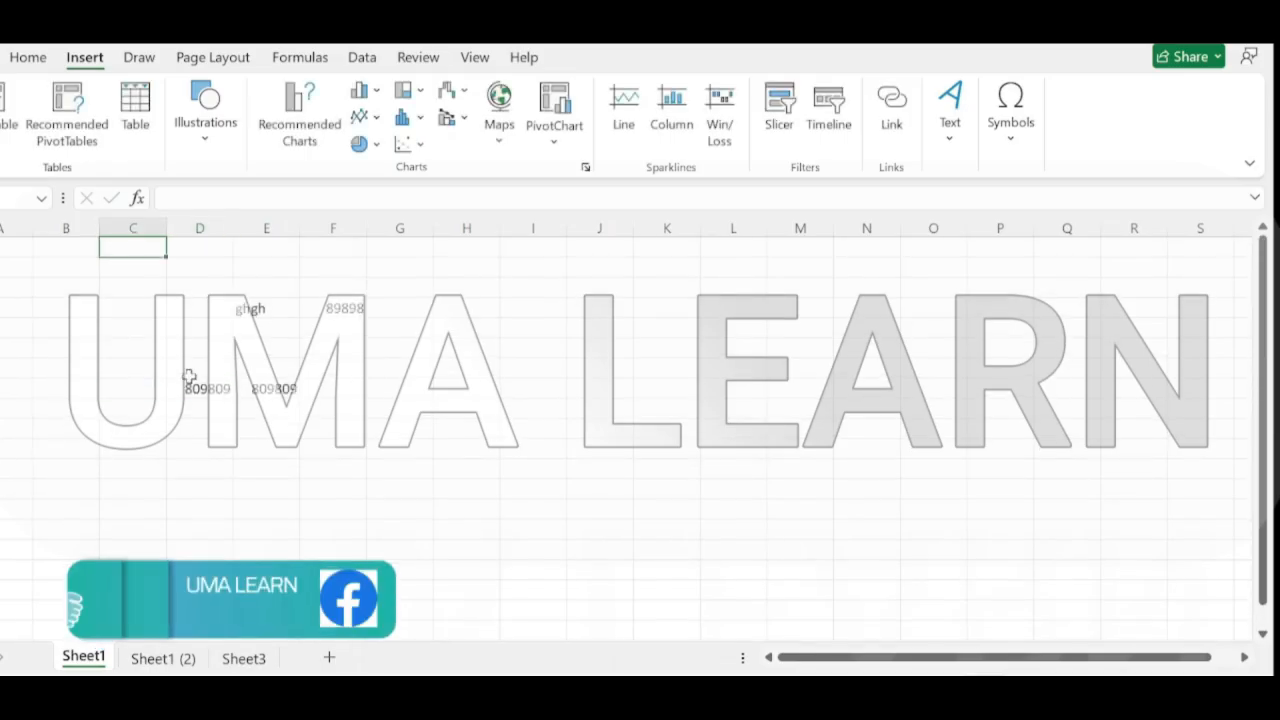
pyautogui.press('Down')
pyautogui.press('Up')
pyautogui.write('3434')
pyautogui.press('Return')
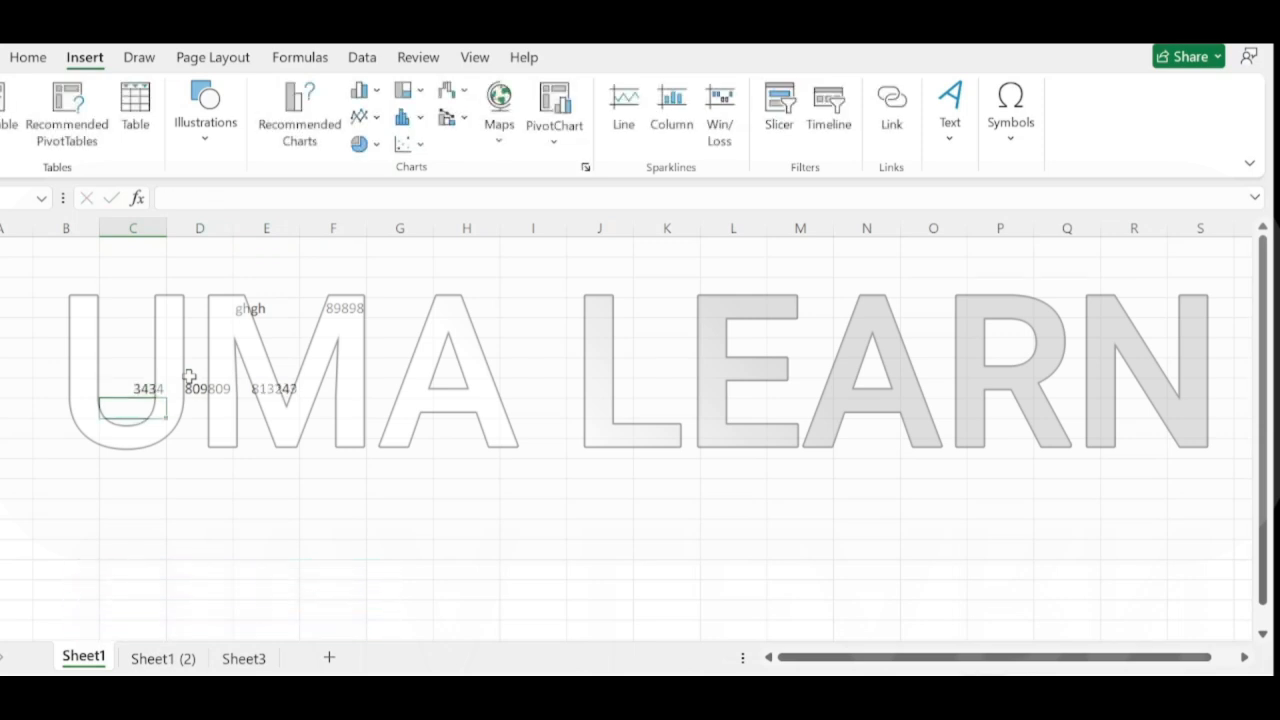
pyautogui.press('Up')
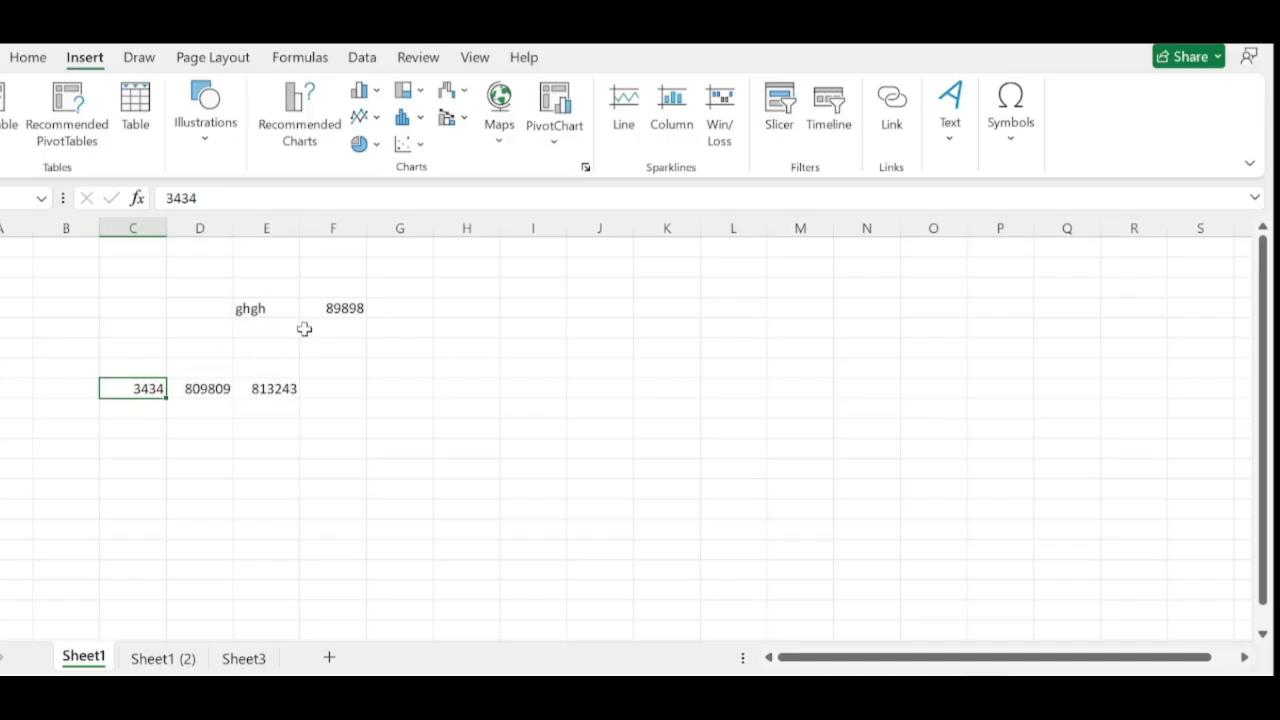
# Try a =sum entry in cell E11 through the formula bar, and discard it
pyautogui.click(270, 450)
pyautogui.click(166, 198)
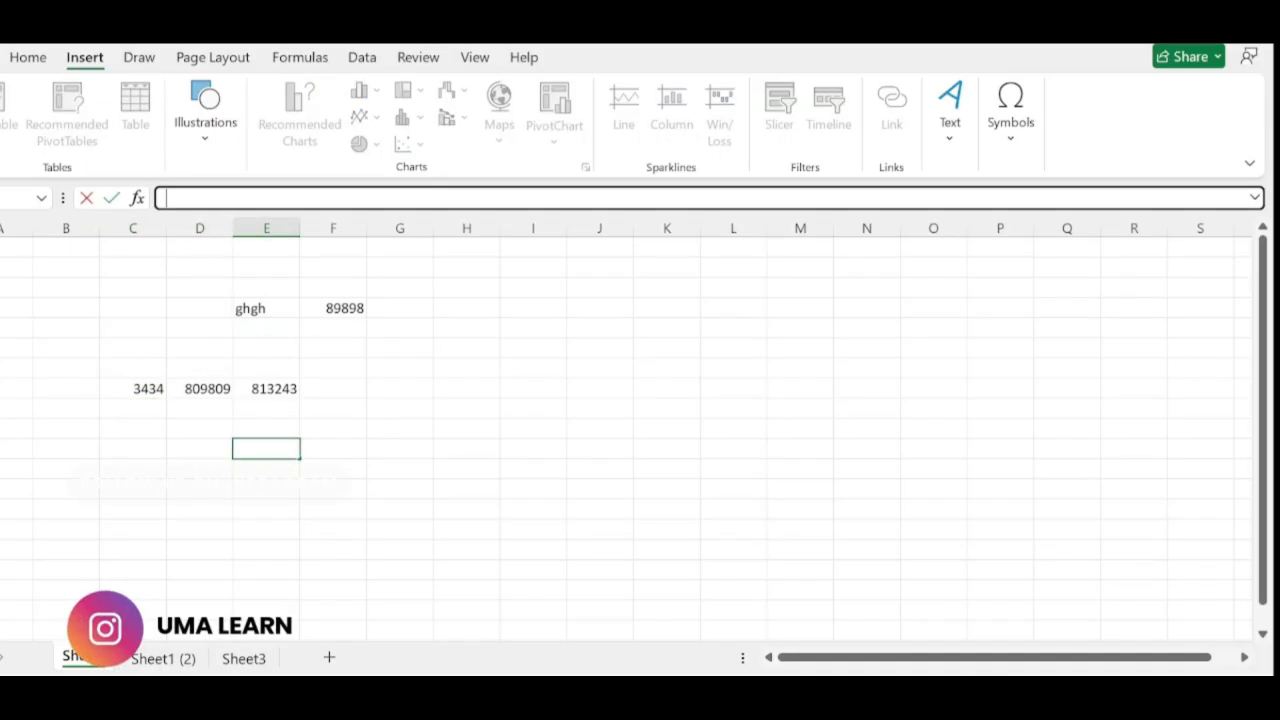
pyautogui.write('=')
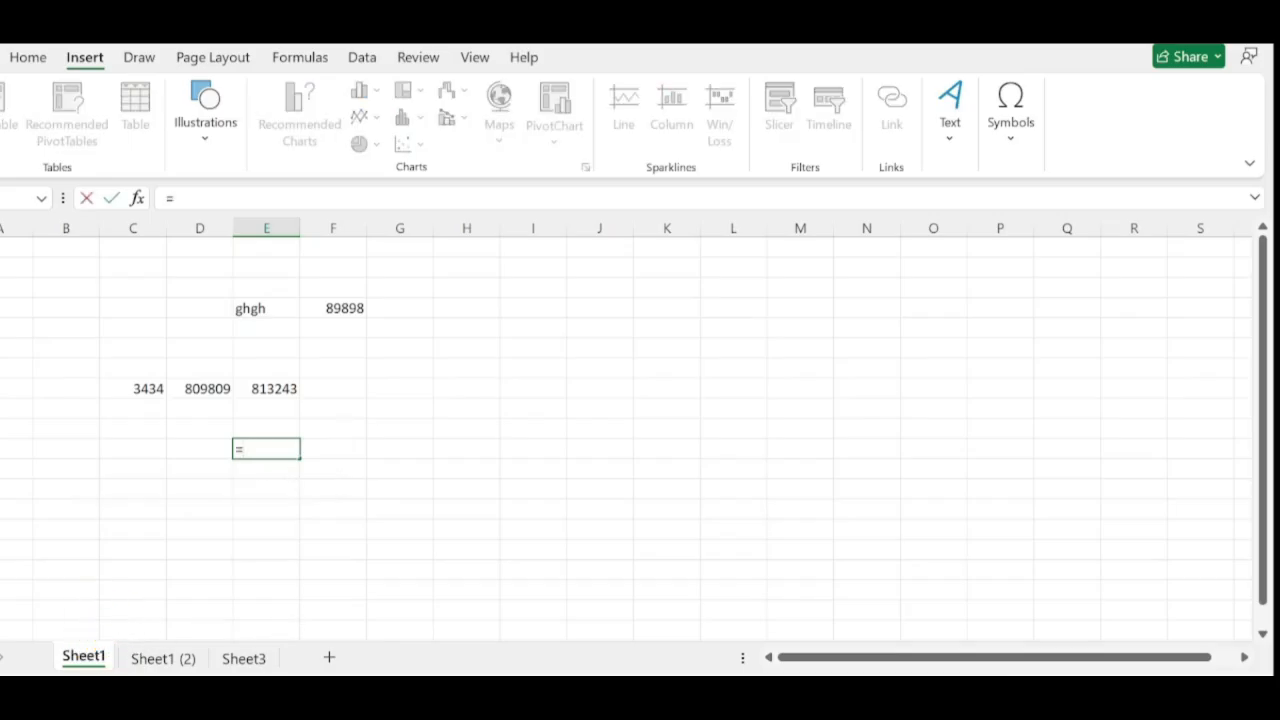
pyautogui.write('s')
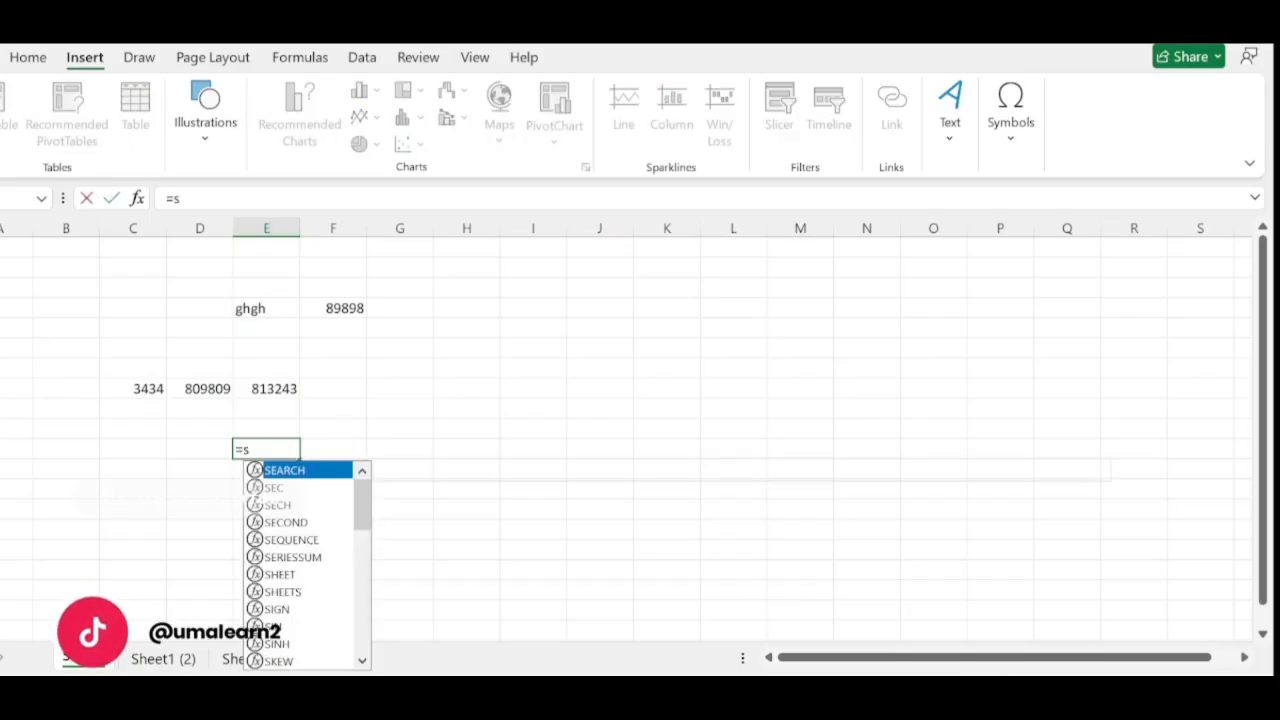
pyautogui.write('um')
pyautogui.press('Escape')
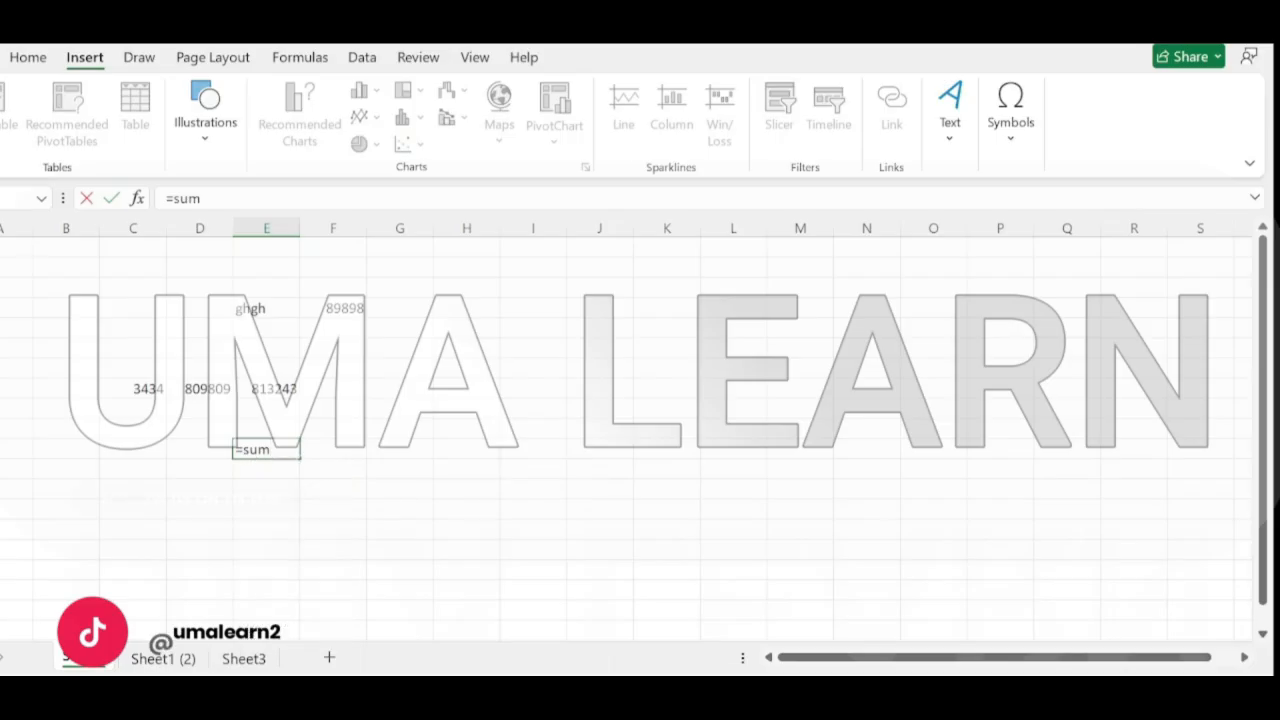
pyautogui.press('Escape')
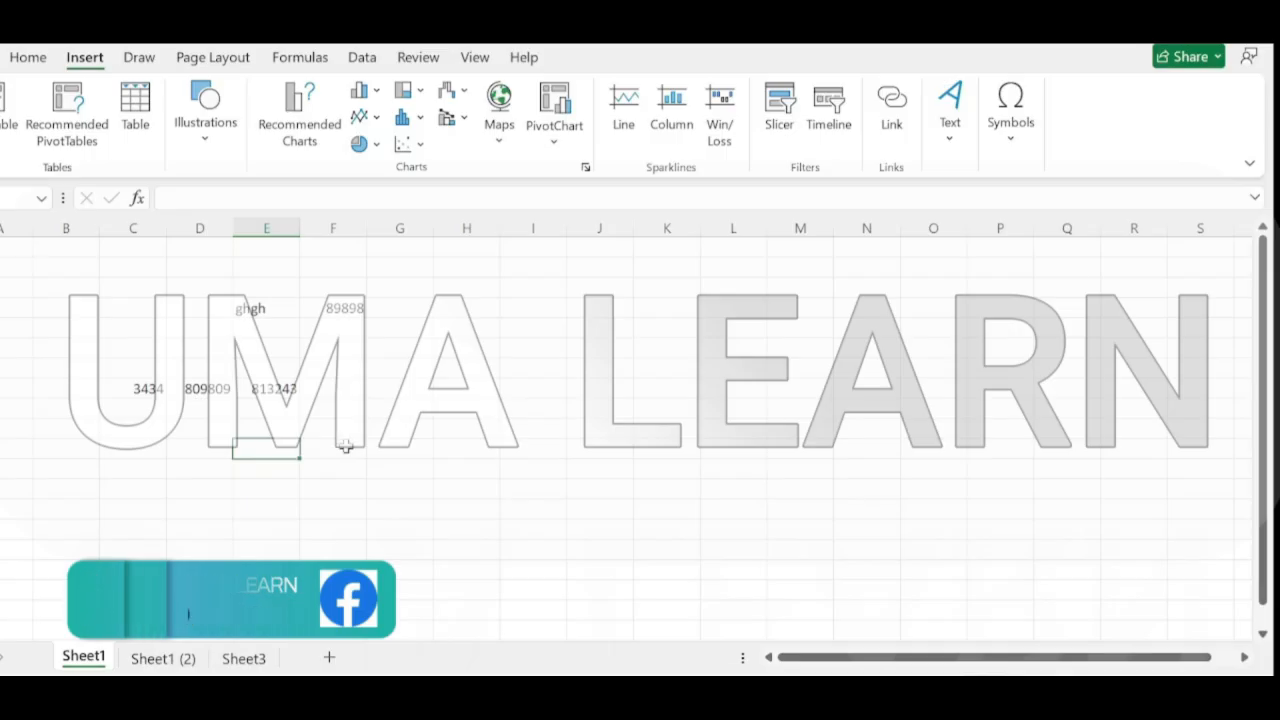
# Move the active cell among E11, F11 and G11, then up to E8 and across to C8
pyautogui.click(346, 447)
pyautogui.click(256, 453)
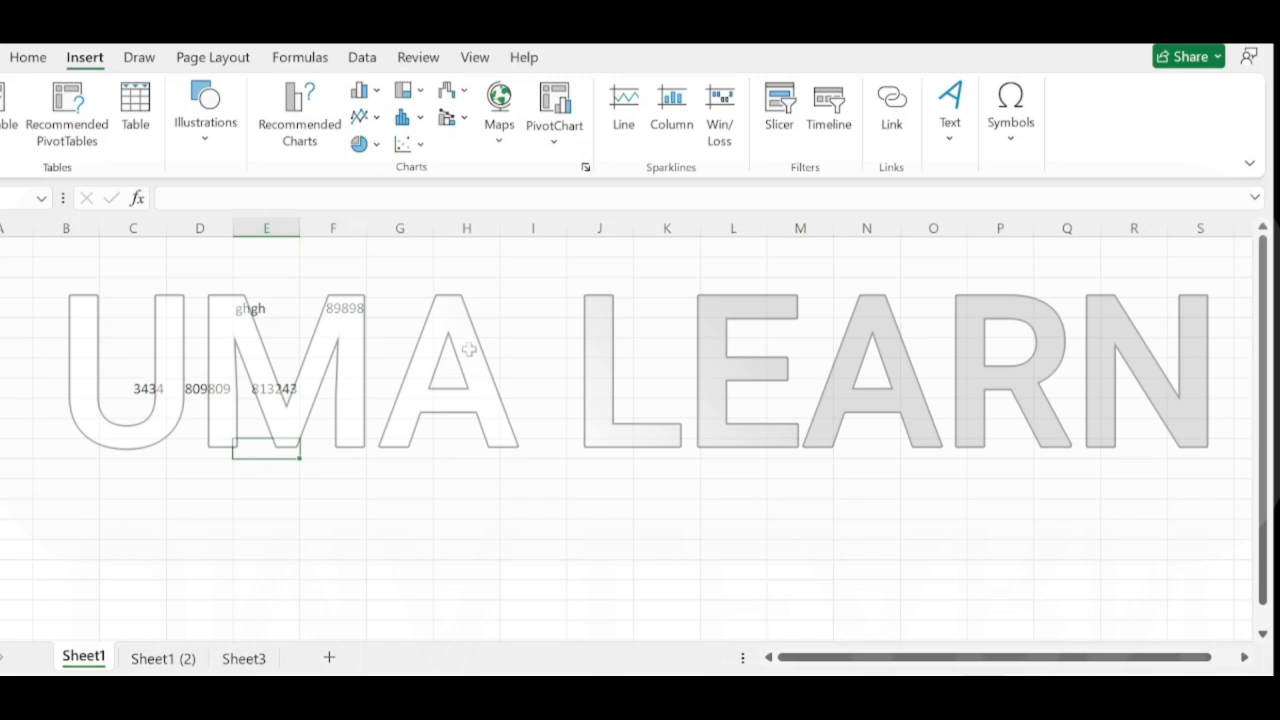
pyautogui.click(420, 455)
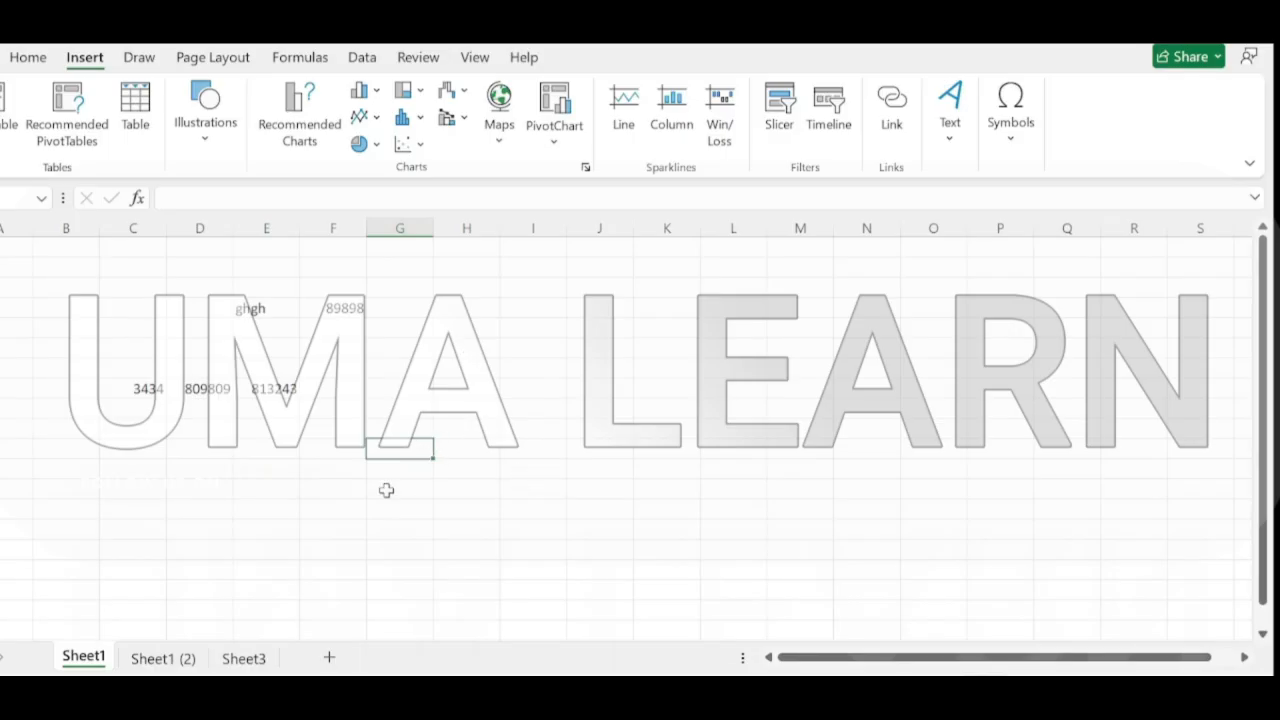
pyautogui.click(264, 452)
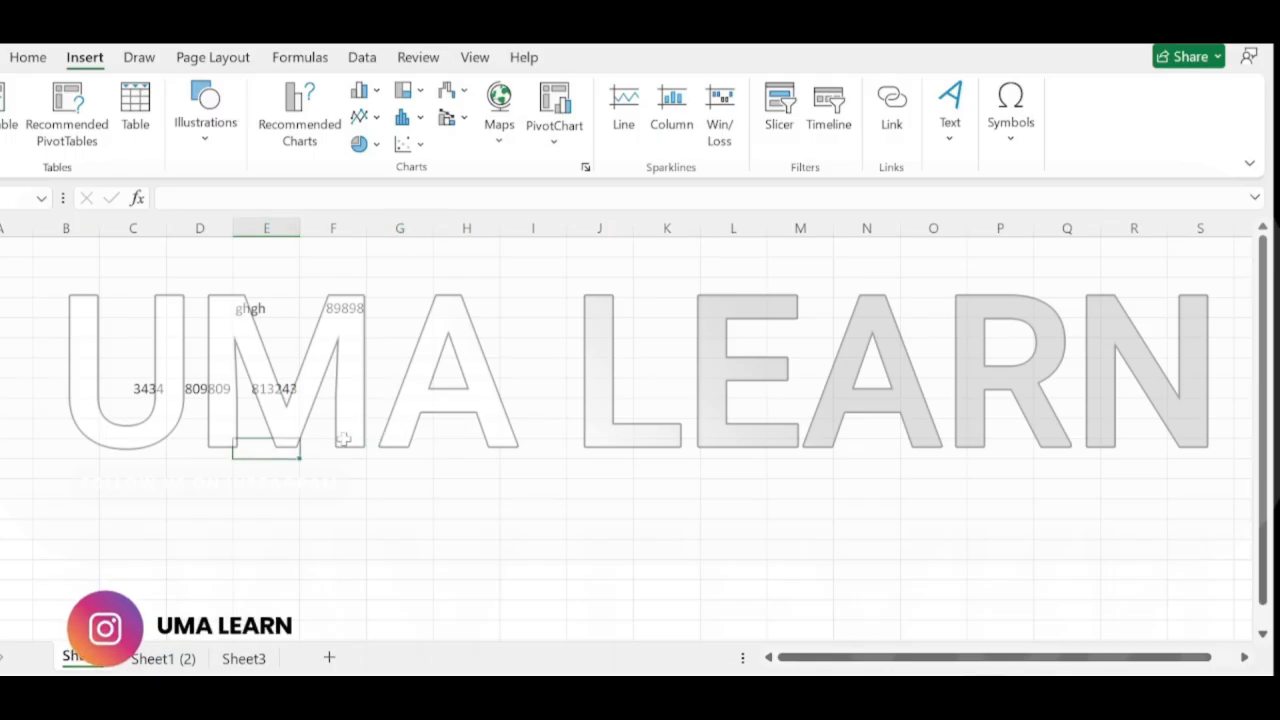
pyautogui.click(345, 447)
pyautogui.press('Left')
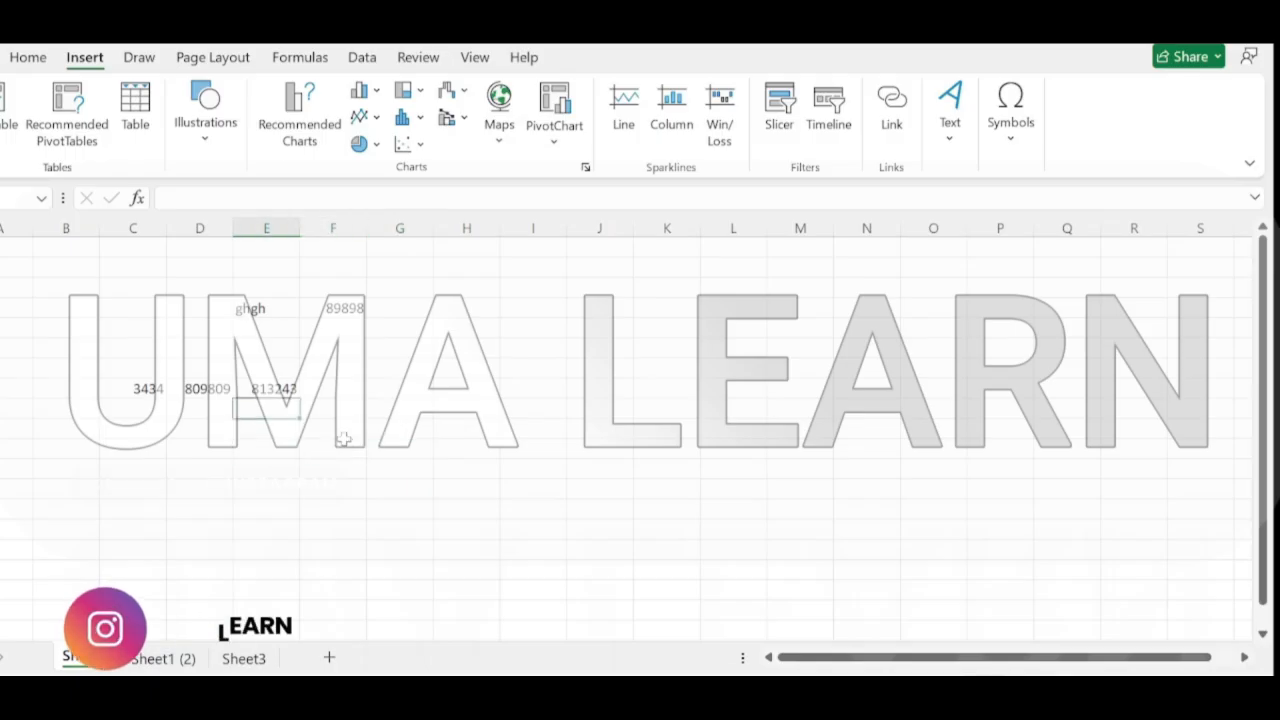
pyautogui.press('Up')
pyautogui.press('Up')
pyautogui.press('Up')
pyautogui.press('Left')
pyautogui.press('Left')
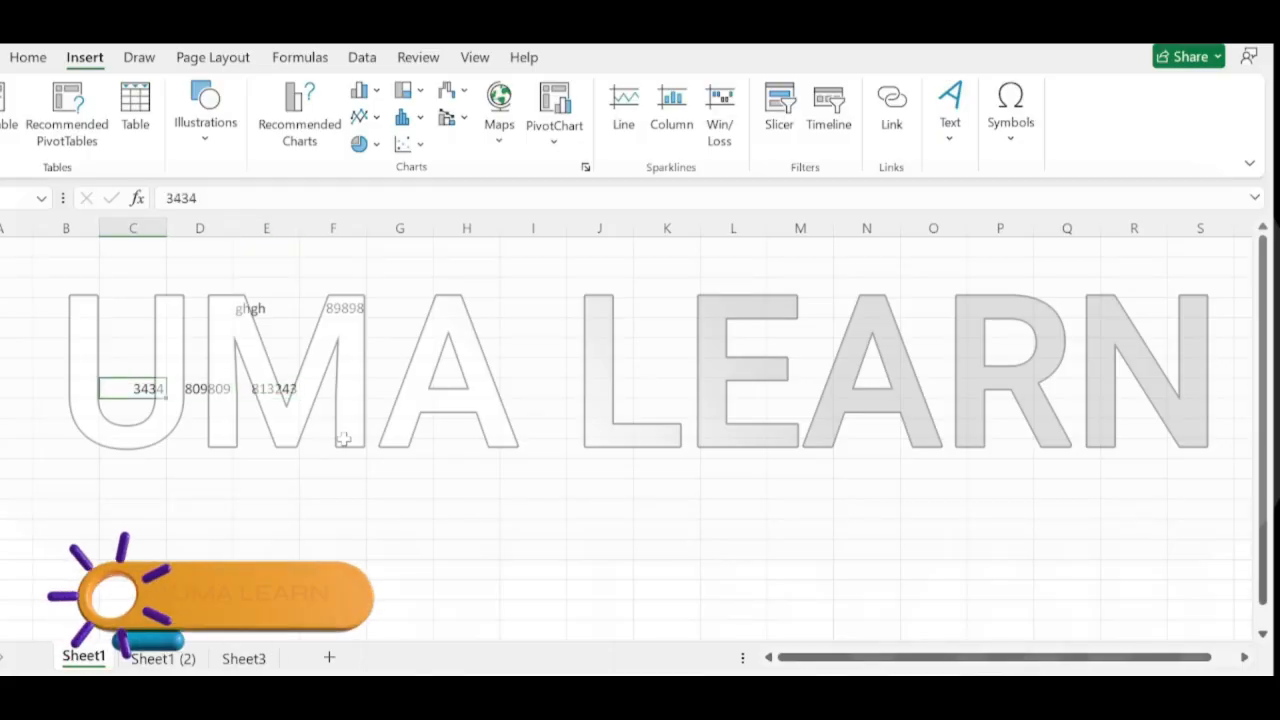
# Enter a first name in each of cells H6 and H7 on Sheet1
pyautogui.click(38, 56)
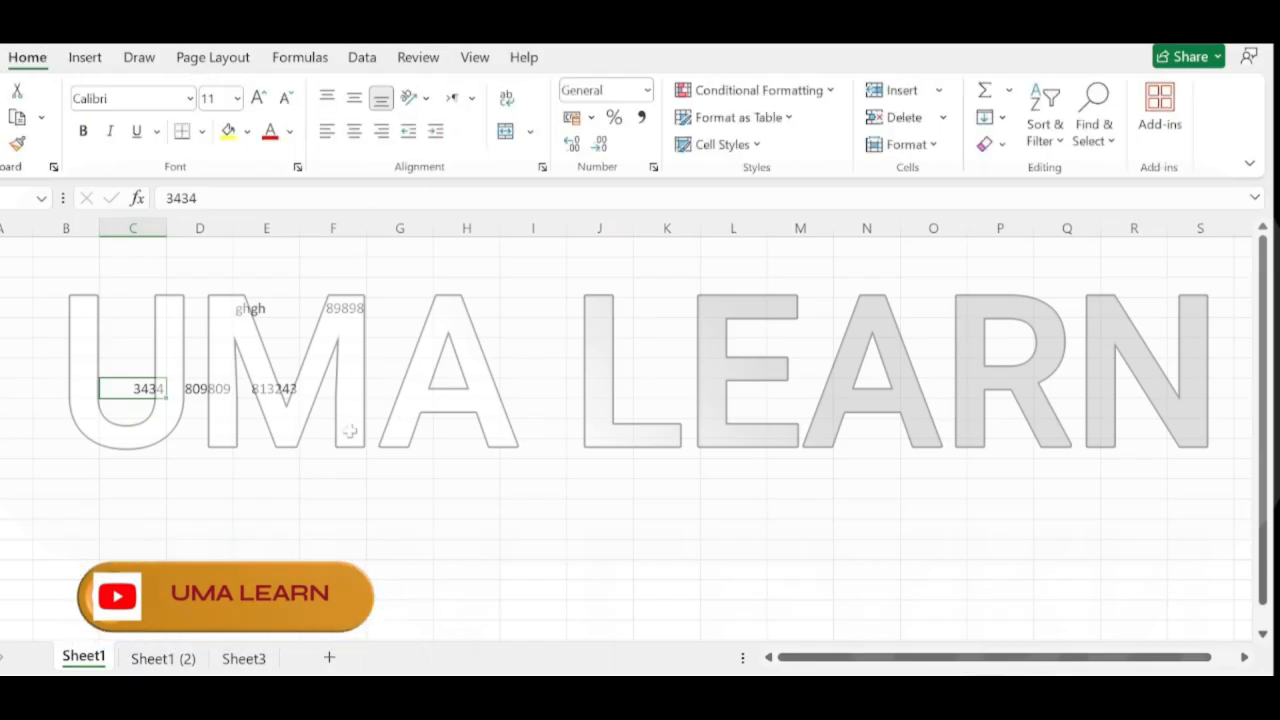
pyautogui.click(251, 310)
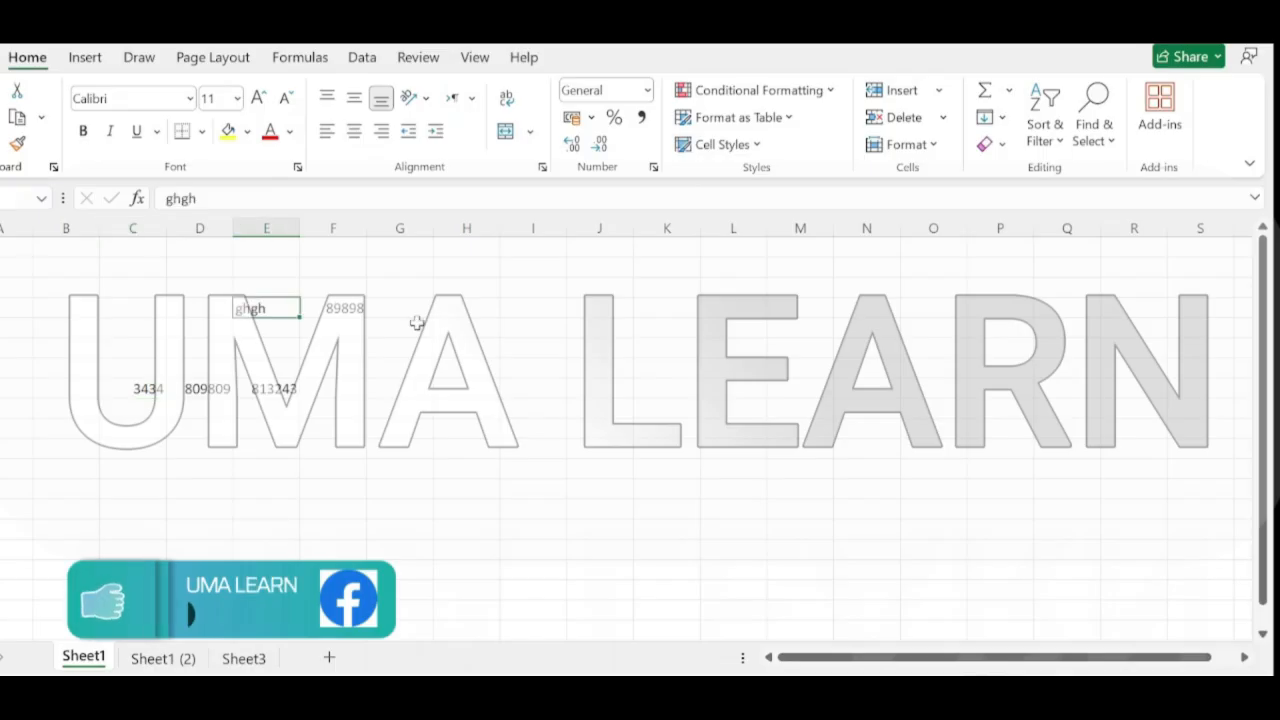
pyautogui.click(489, 350)
pyautogui.write('umair')
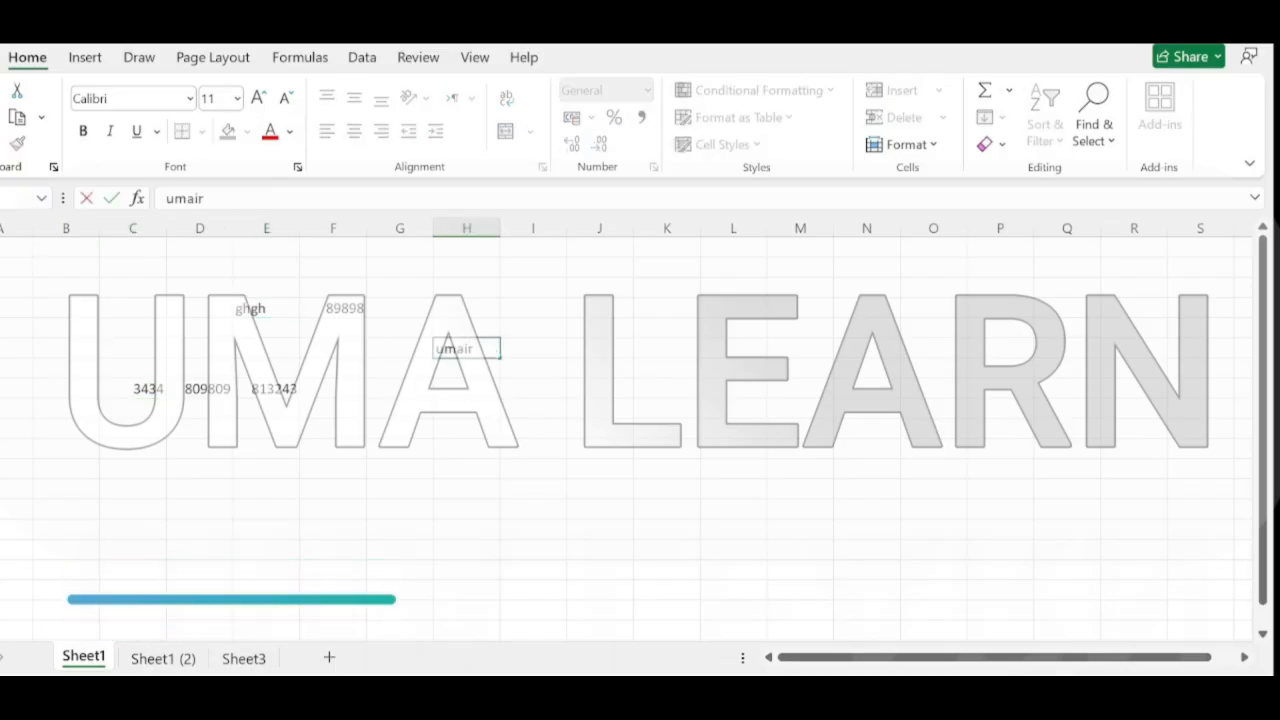
pyautogui.press('Return')
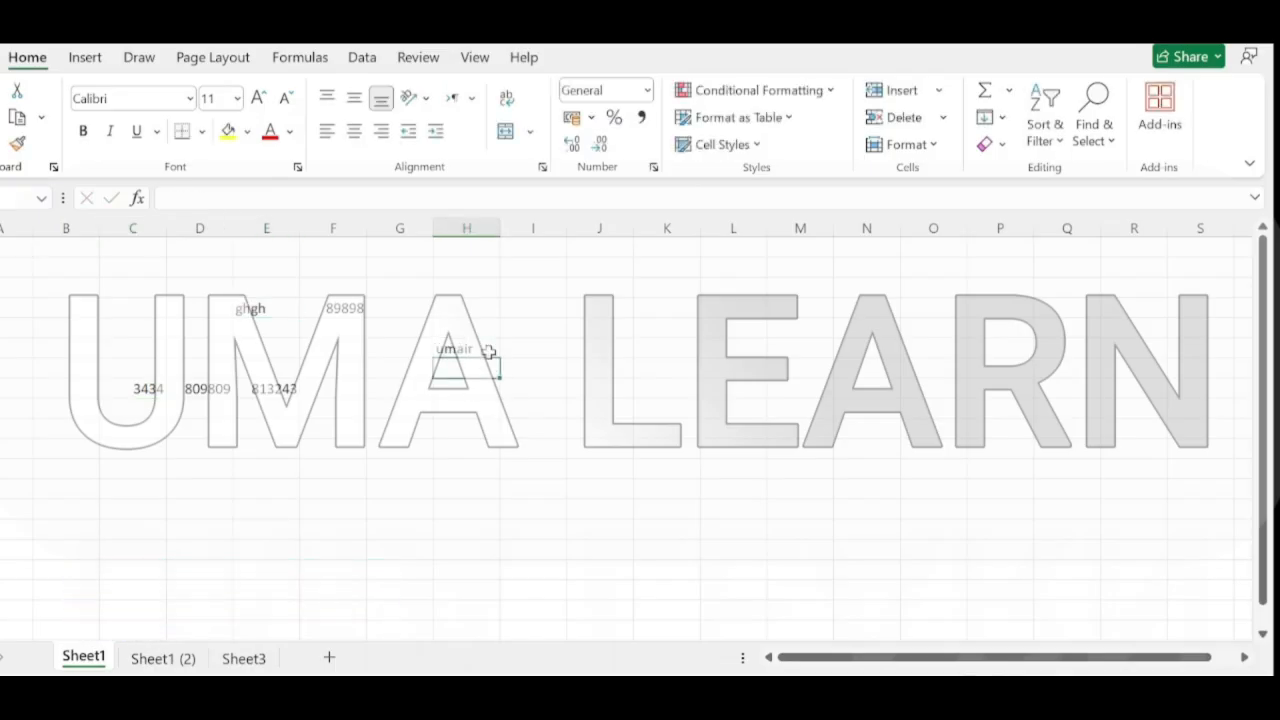
pyautogui.write('asad')
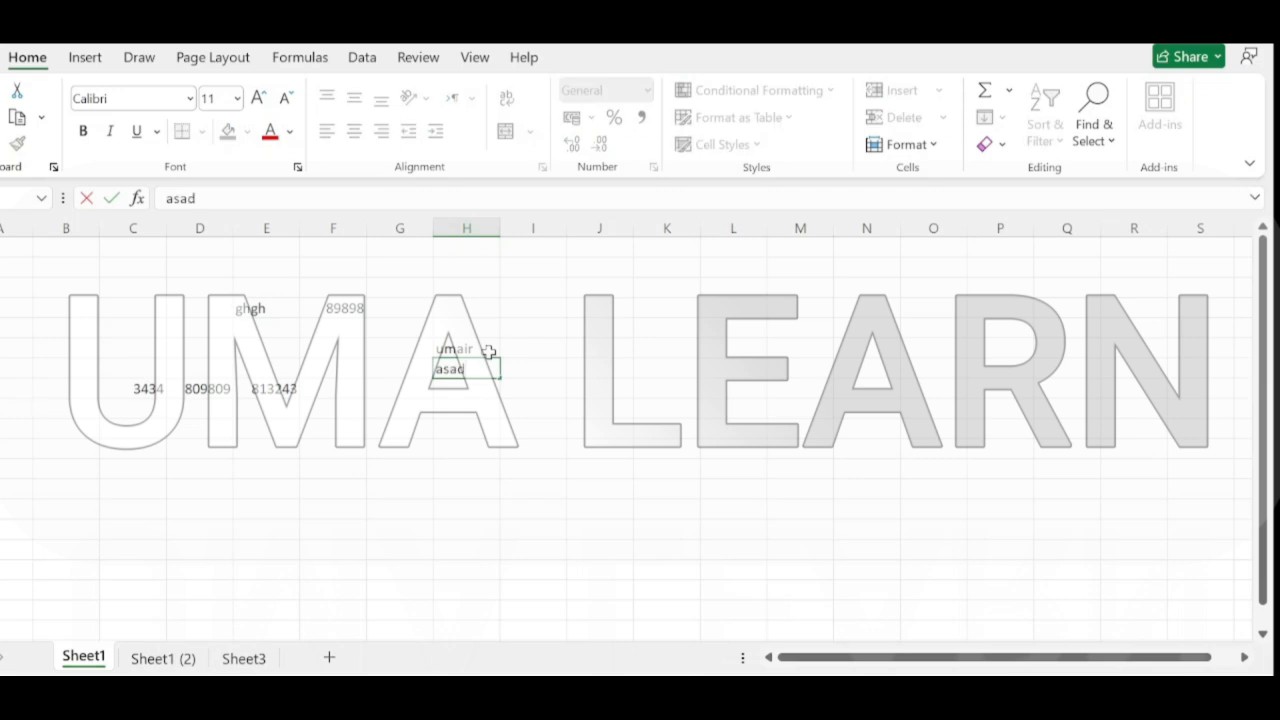
pyautogui.click(488, 351)
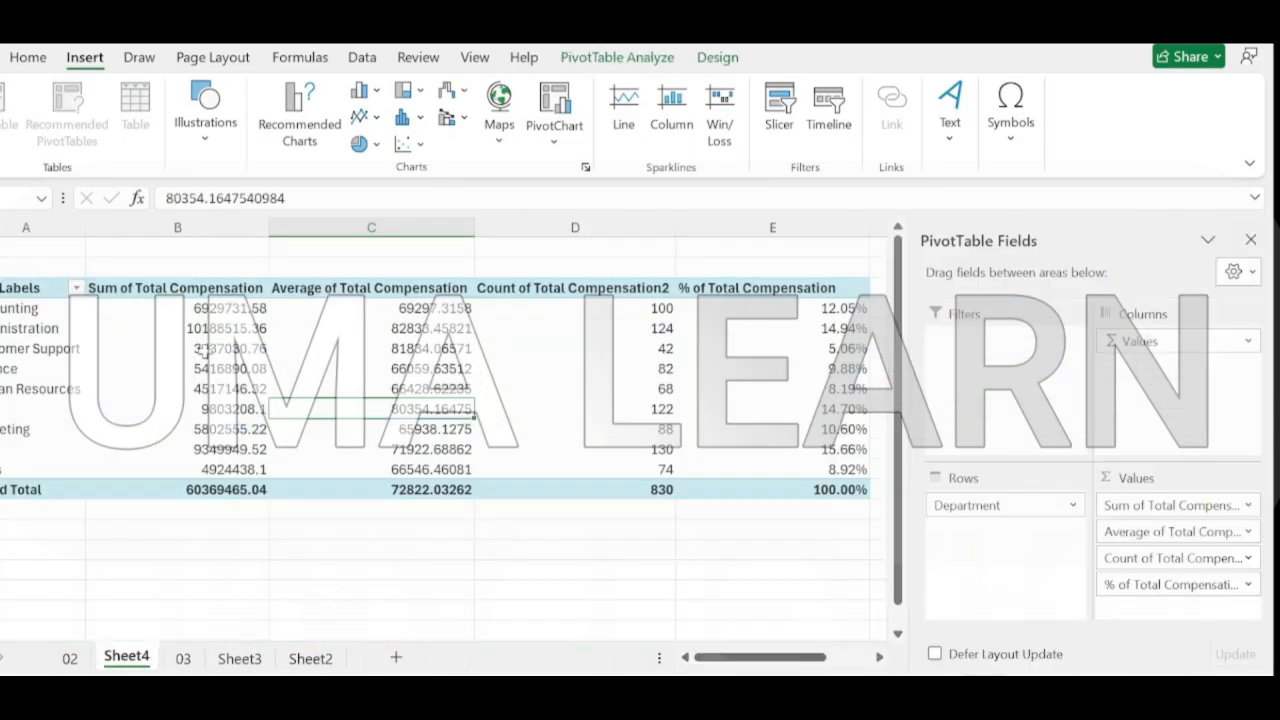
# Look through sheets 02, 03, Sheet3 and Sheet2 of the workbook with the compensation data
pyautogui.click(203, 349)
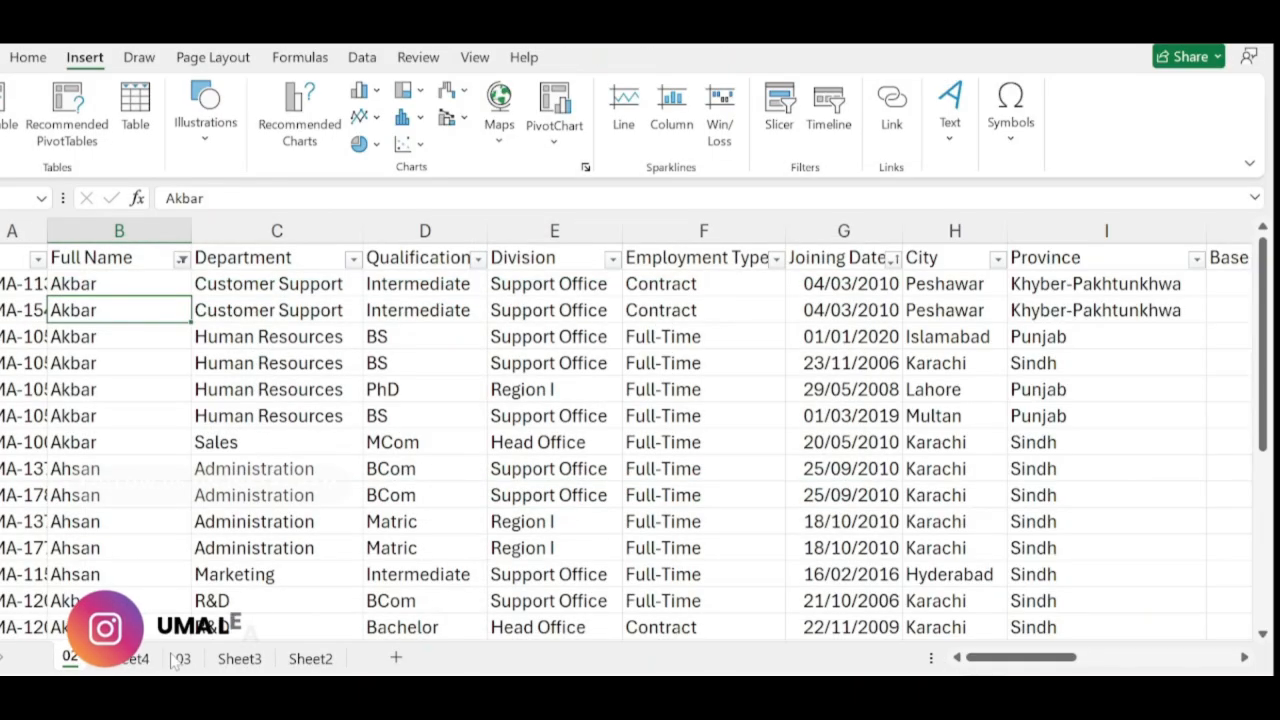
pyautogui.click(184, 660)
pyautogui.click(246, 662)
pyautogui.click(305, 660)
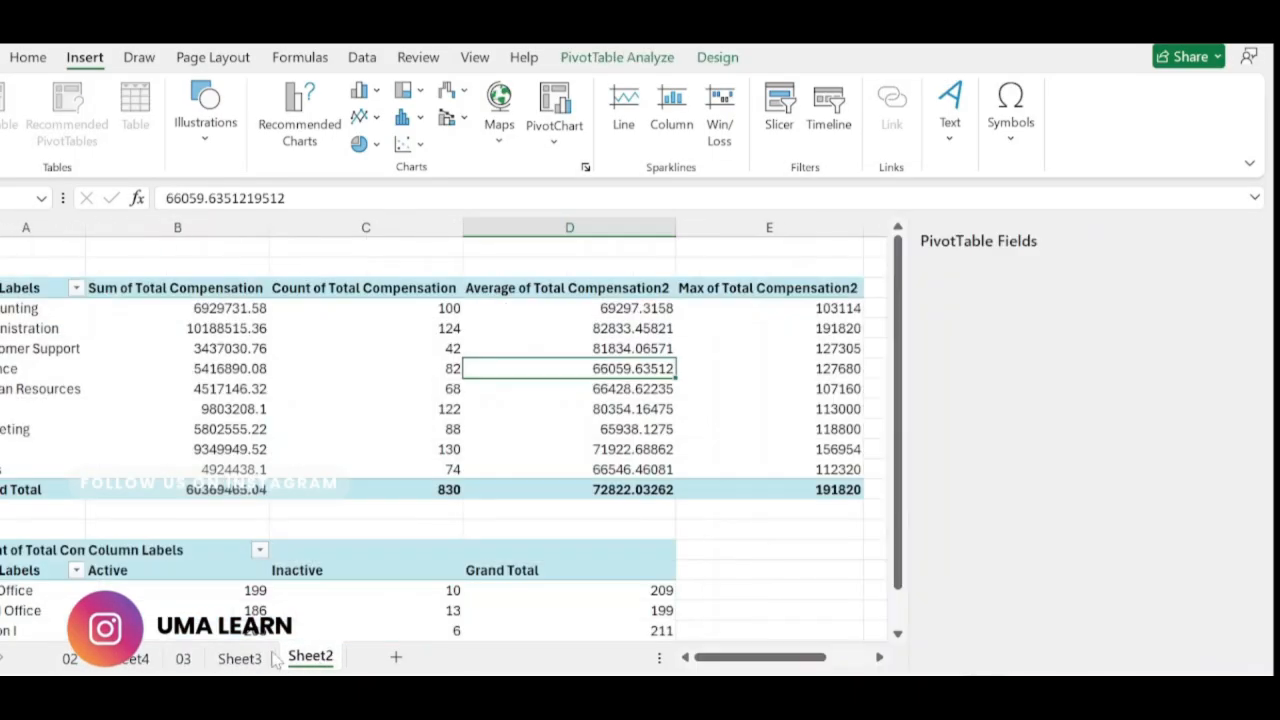
# Set the font of the first three pivot table columns on Sheet4, headers through Grand Total, to Arial
pyautogui.click(135, 658)
pyautogui.moveTo(19, 288); pyautogui.dragTo(356, 491)
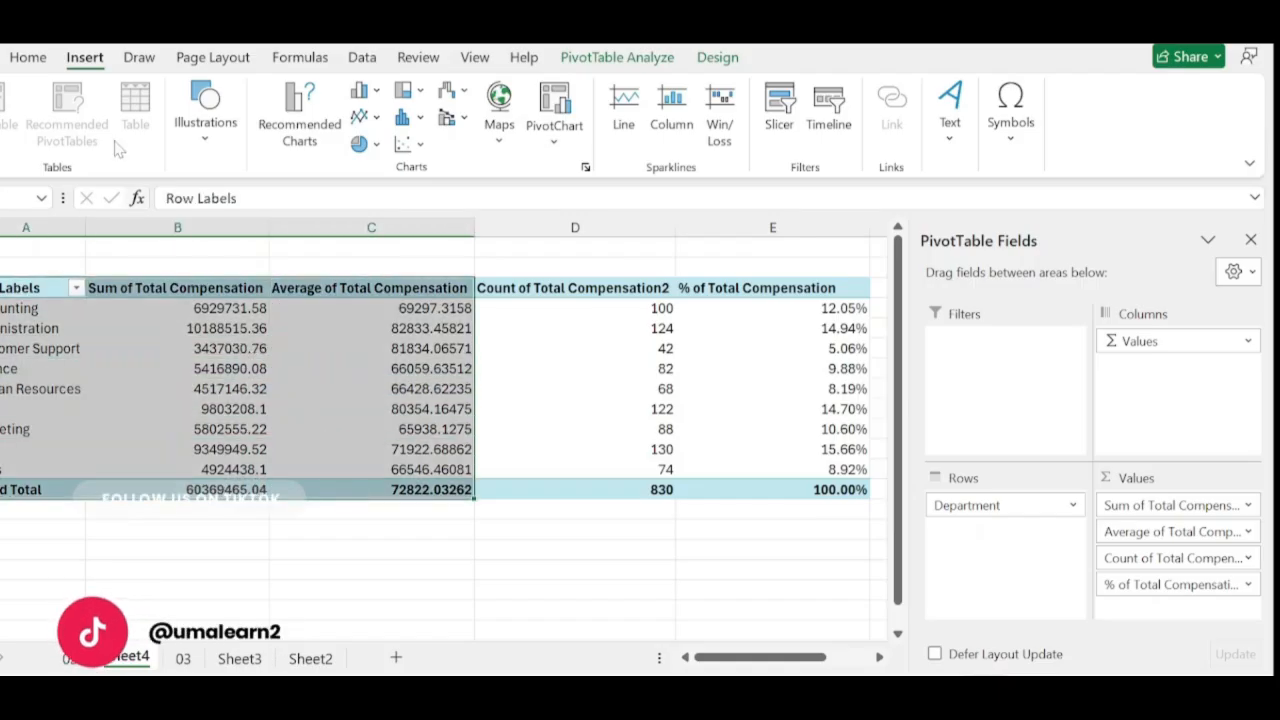
pyautogui.click(27, 58)
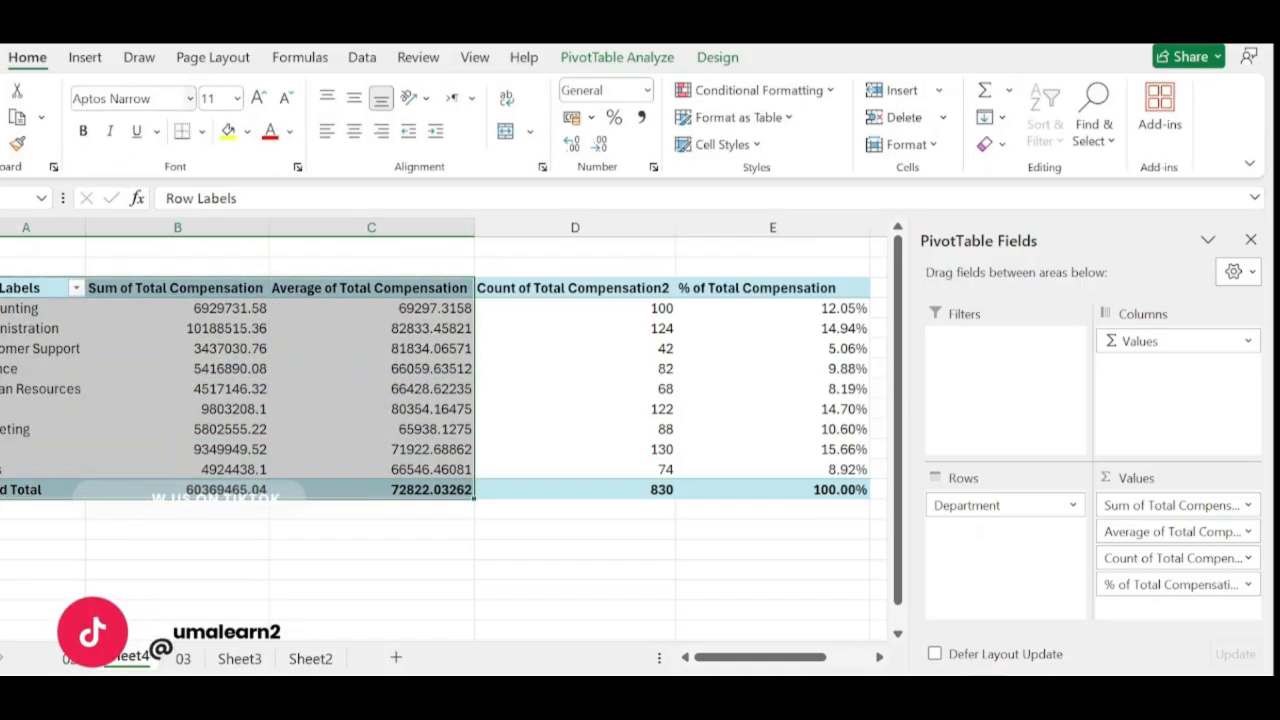
pyautogui.click(168, 102)
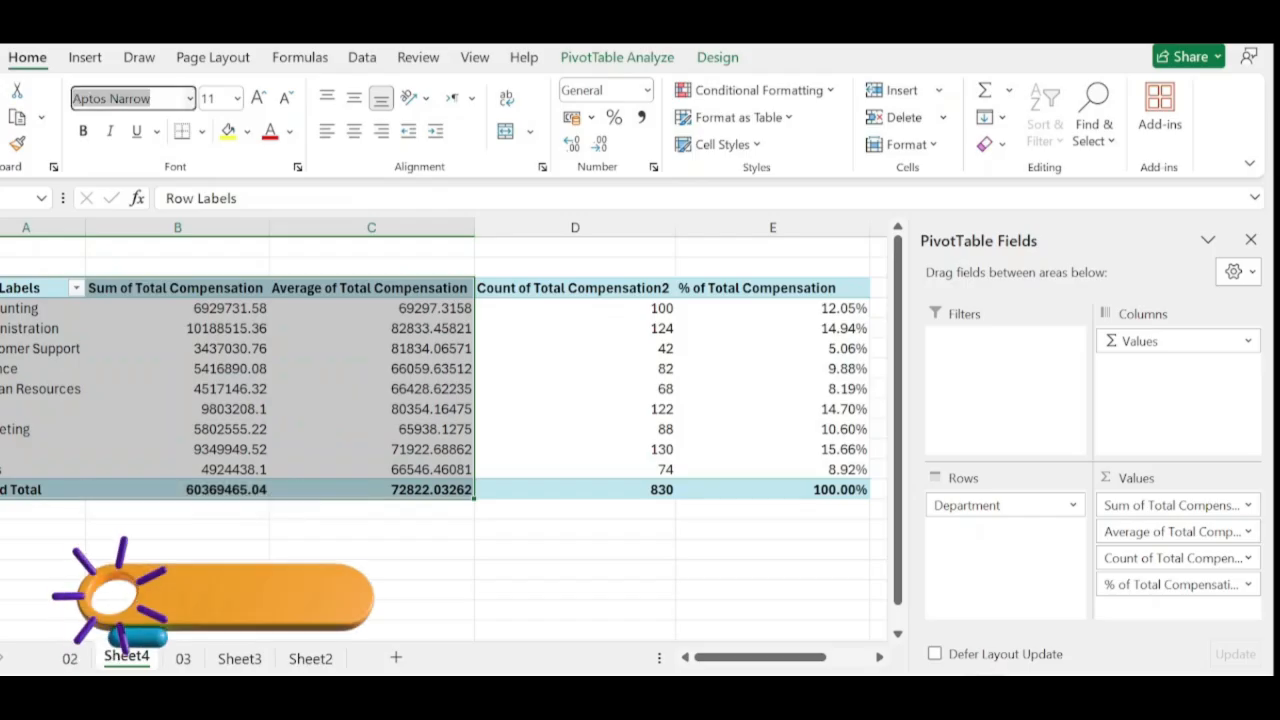
pyautogui.click(192, 101)
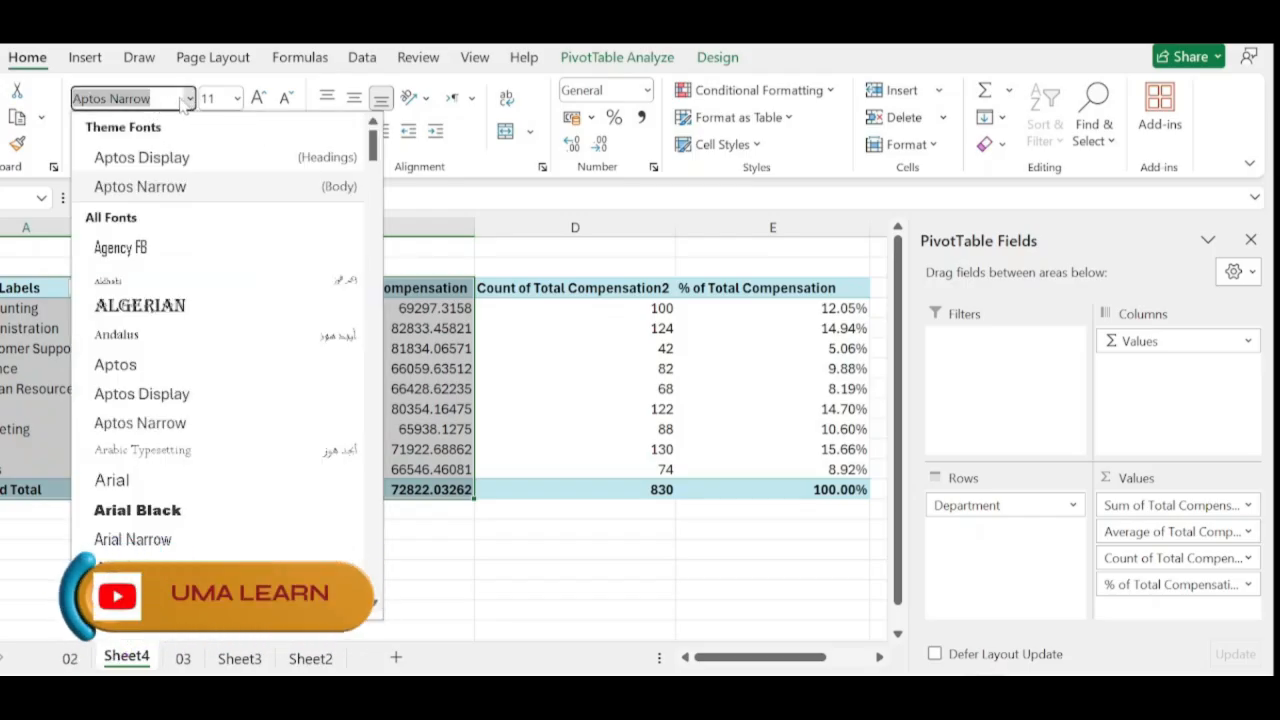
pyautogui.click(197, 110)
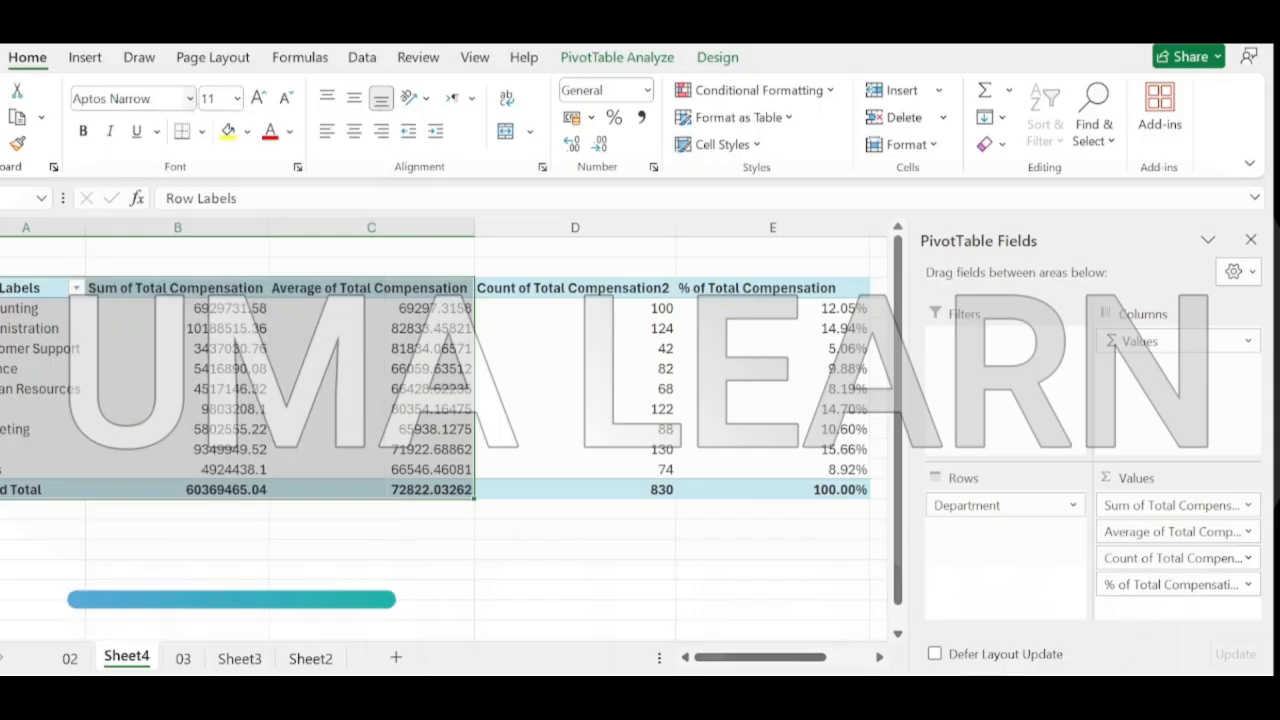
pyautogui.write('Arial')
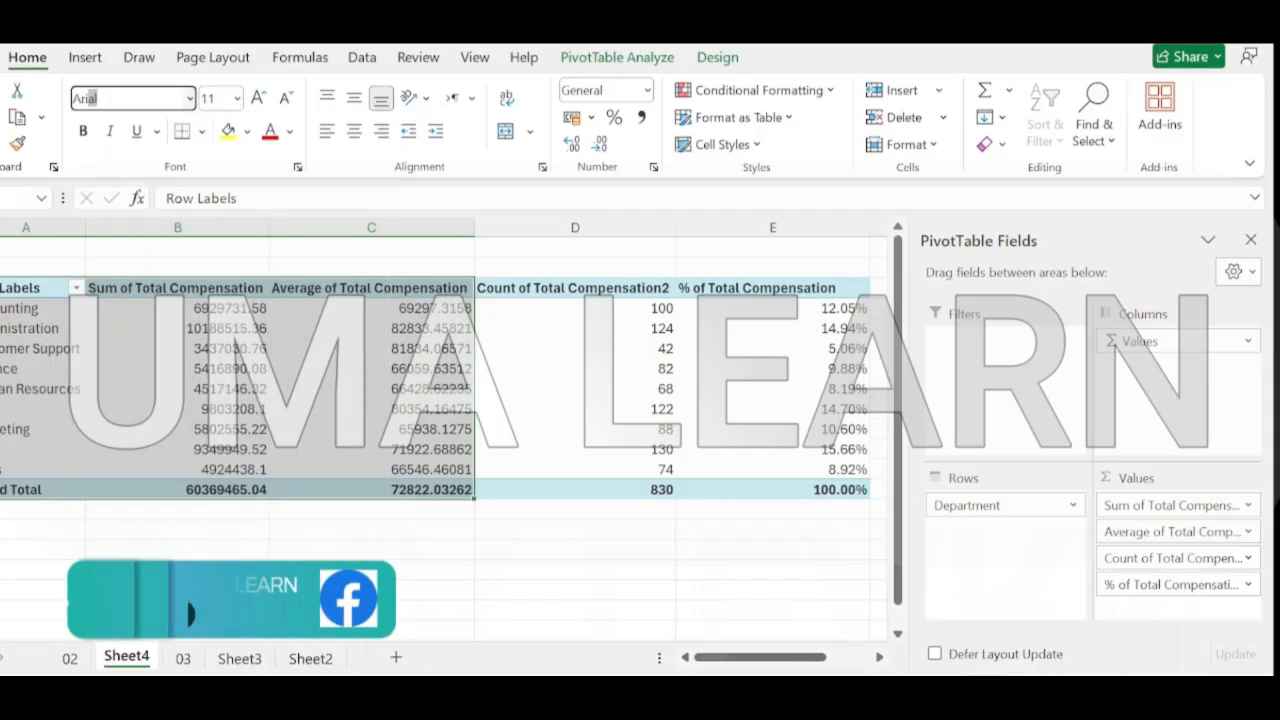
pyautogui.press('Return')
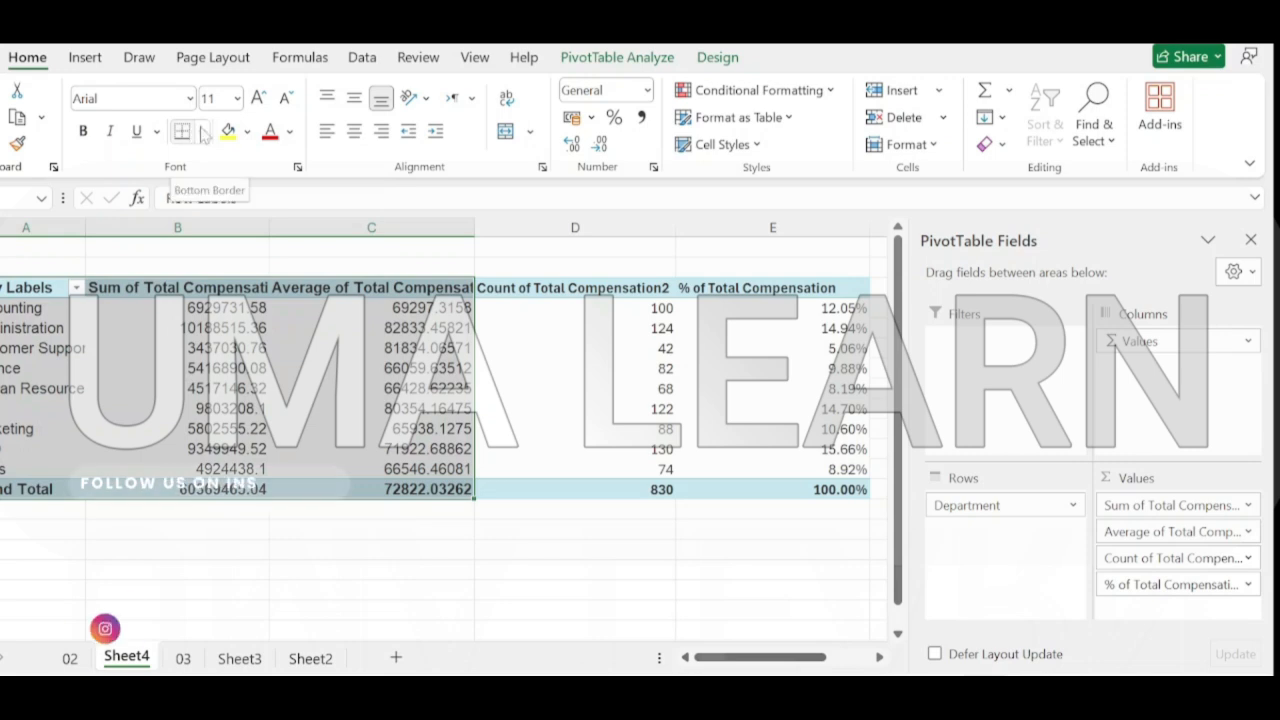
# Try a larger font size on the selected pivot table range, and reduce it to 10
pyautogui.click(258, 101)
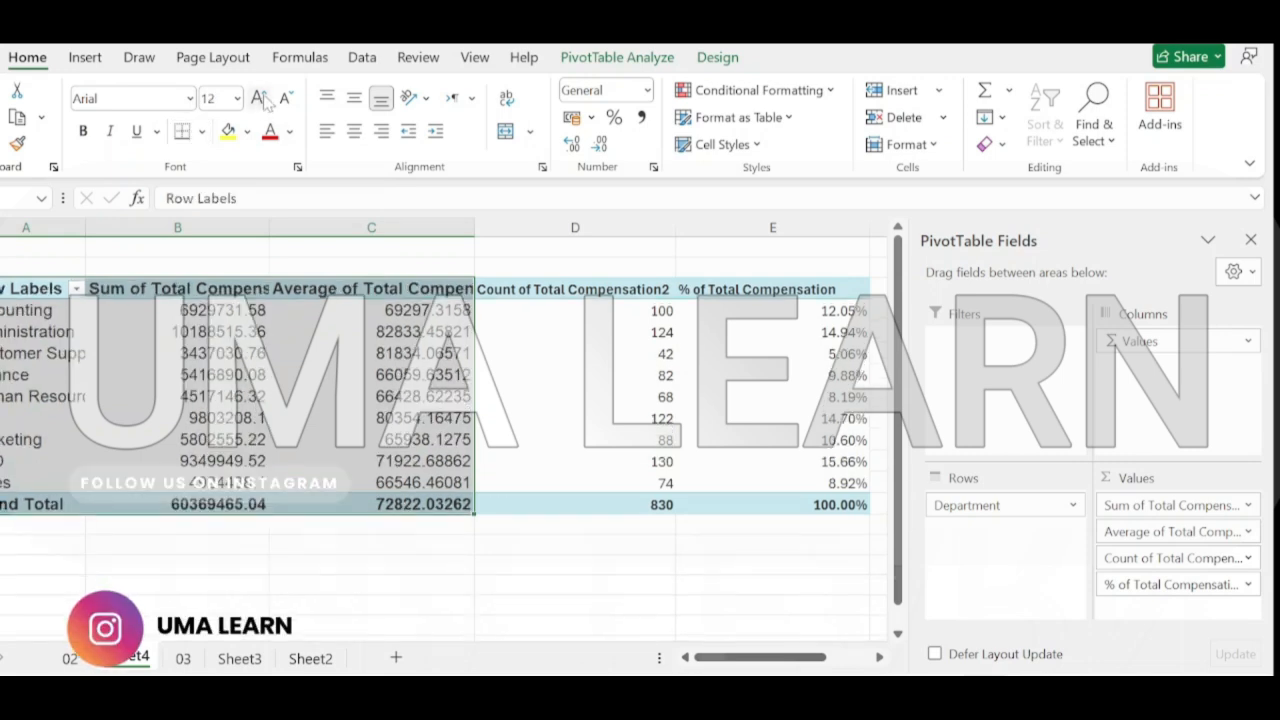
pyautogui.click(286, 97)
pyautogui.click(286, 97)
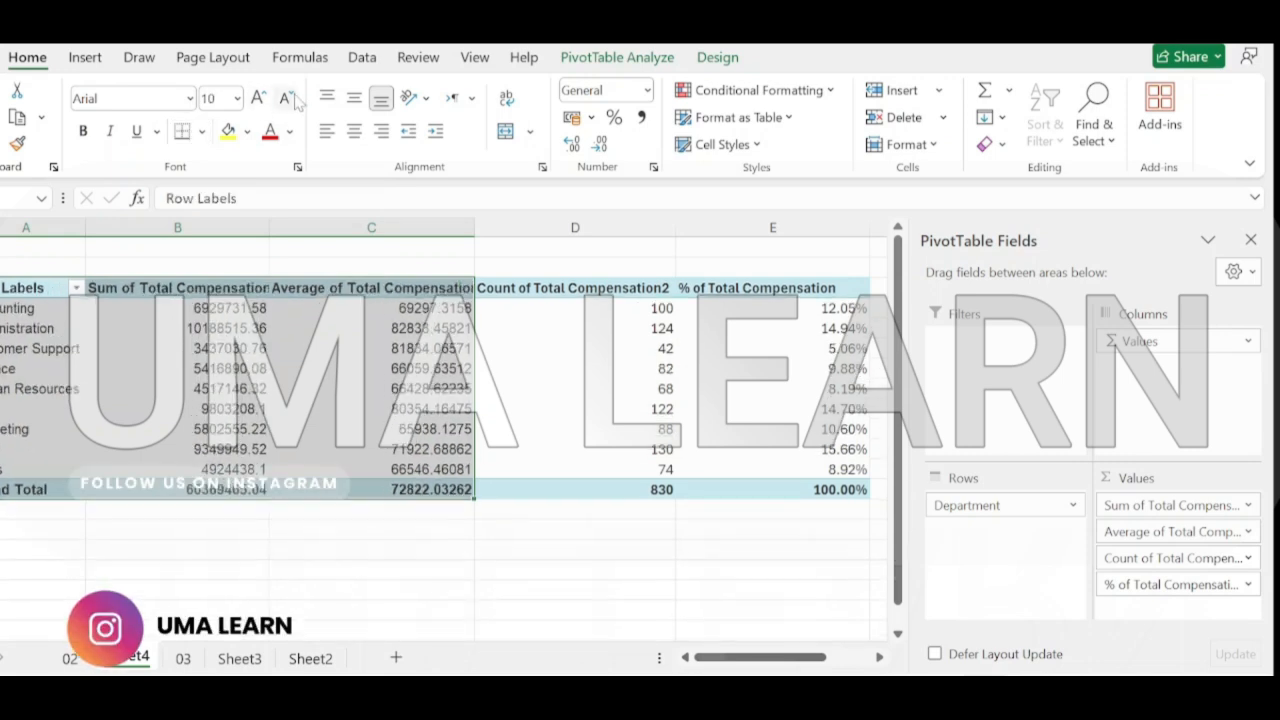
# Try bold and underline formatting on the selected pivot table range
pyautogui.click(83, 131)
pyautogui.click(136, 132)
pyautogui.click(136, 132)
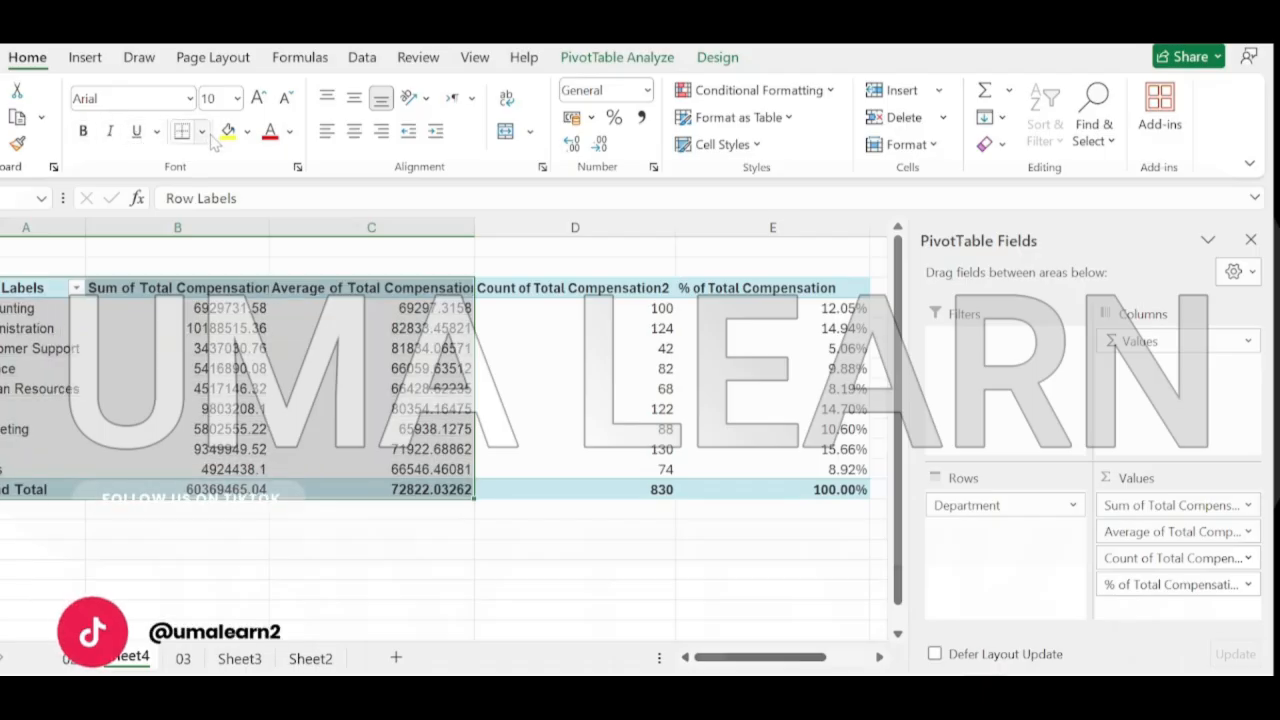
# Try thick outside borders on the selected pivot table range, and apply all borders to it instead
pyautogui.click(202, 132)
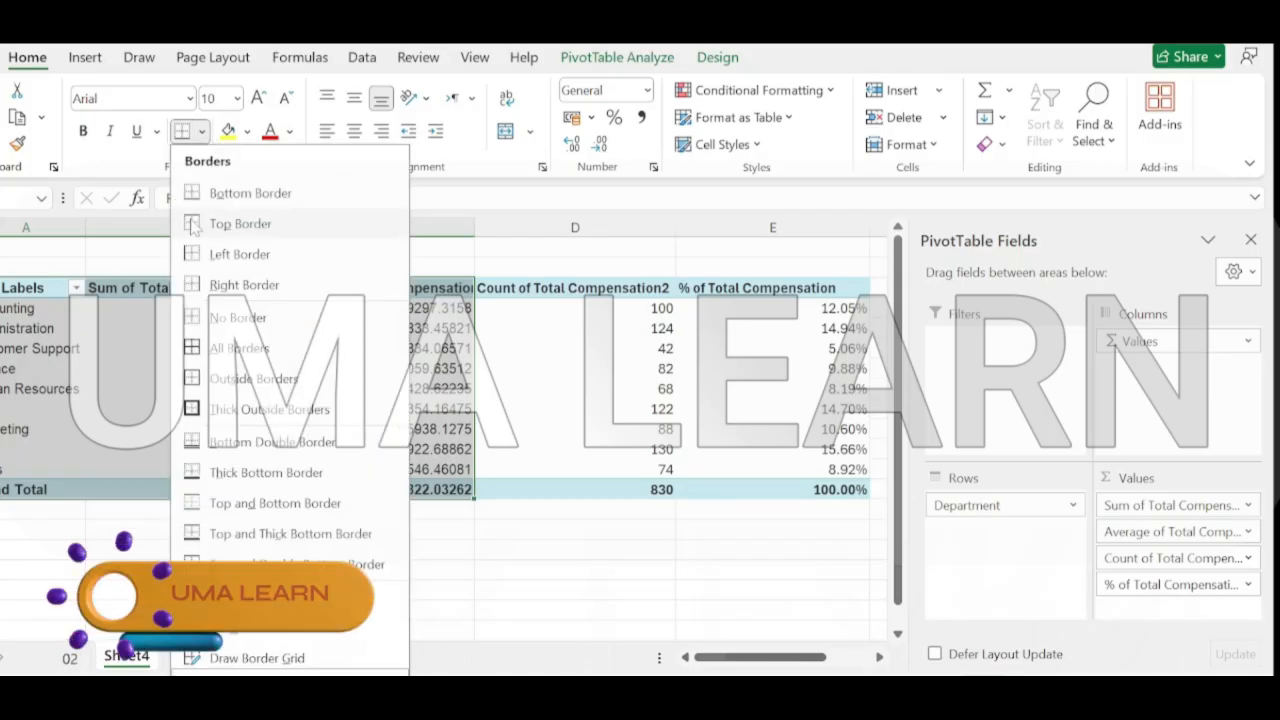
pyautogui.click(203, 132)
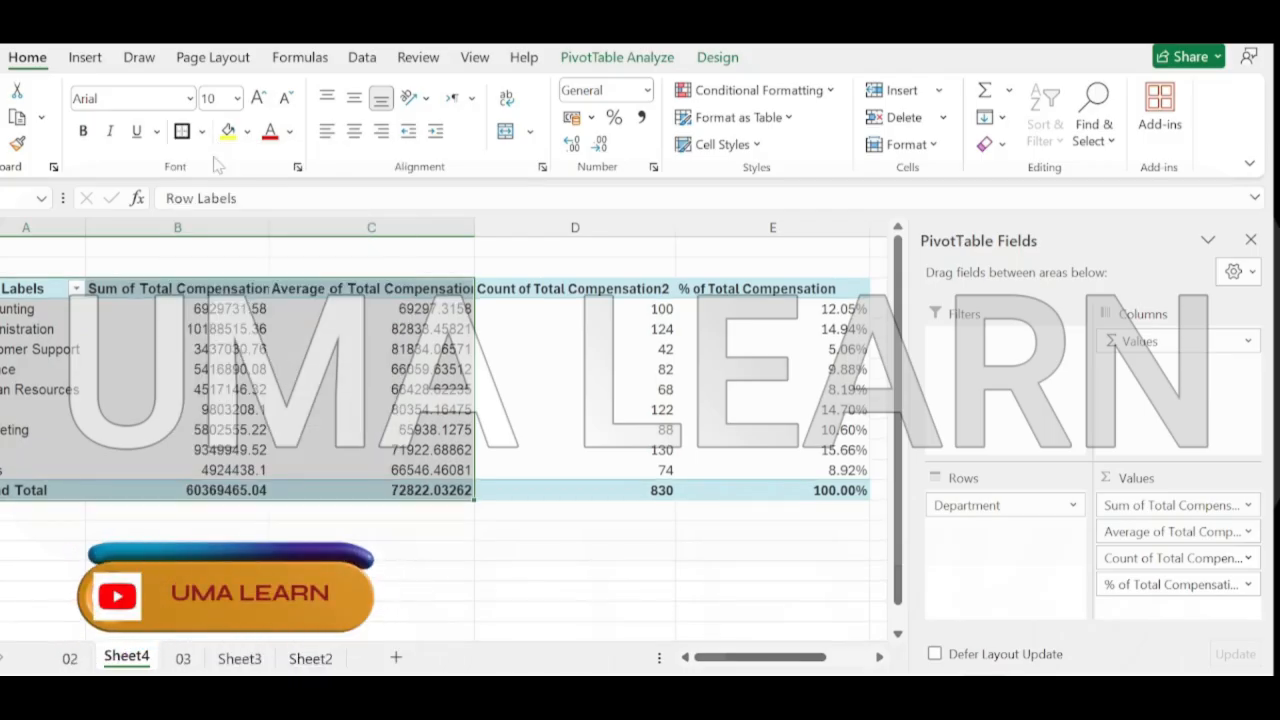
pyautogui.click(204, 132)
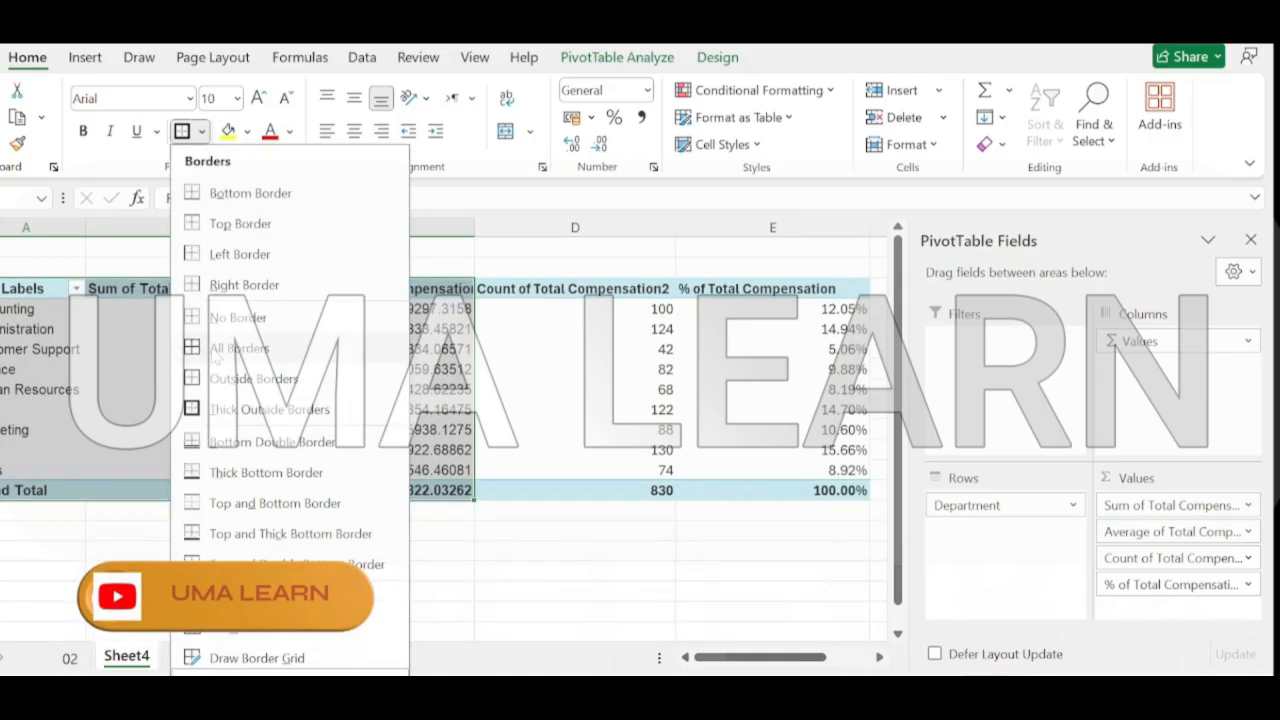
pyautogui.click(369, 244)
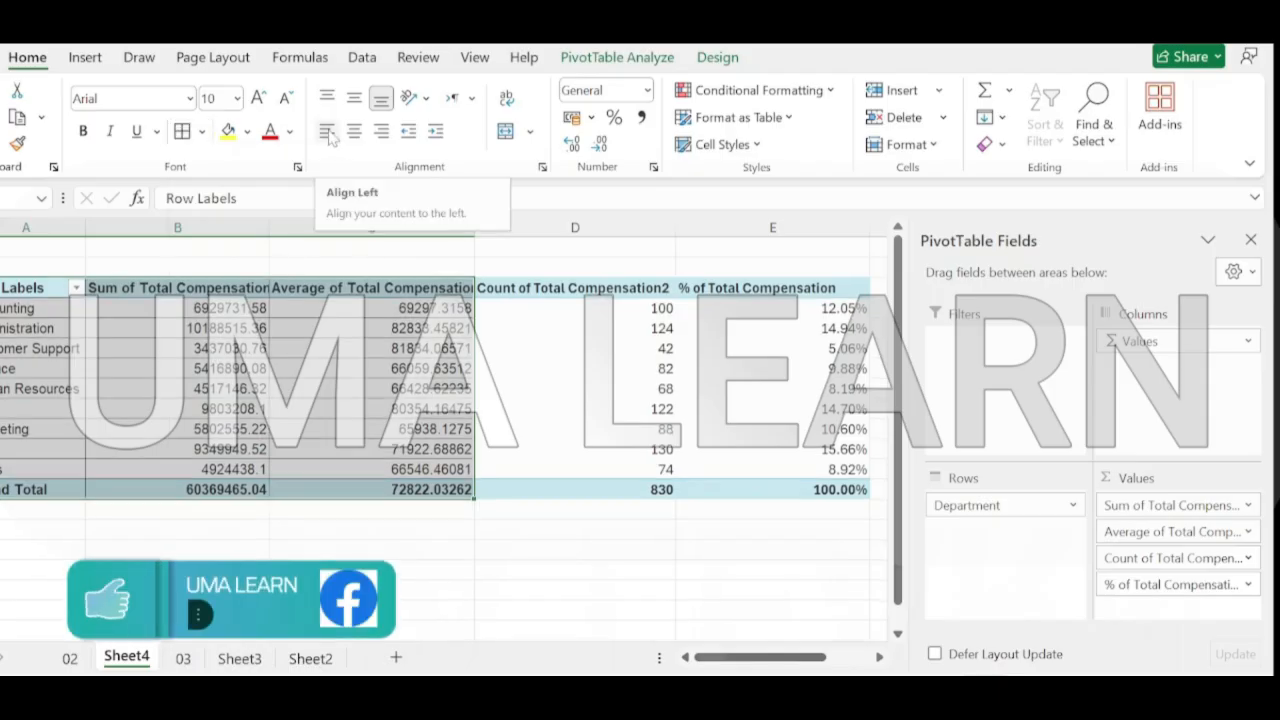
# Try right alignment on the department names from Accounting to Sales, and return them to left alignment
pyautogui.moveTo(14, 312); pyautogui.dragTo(40, 470)
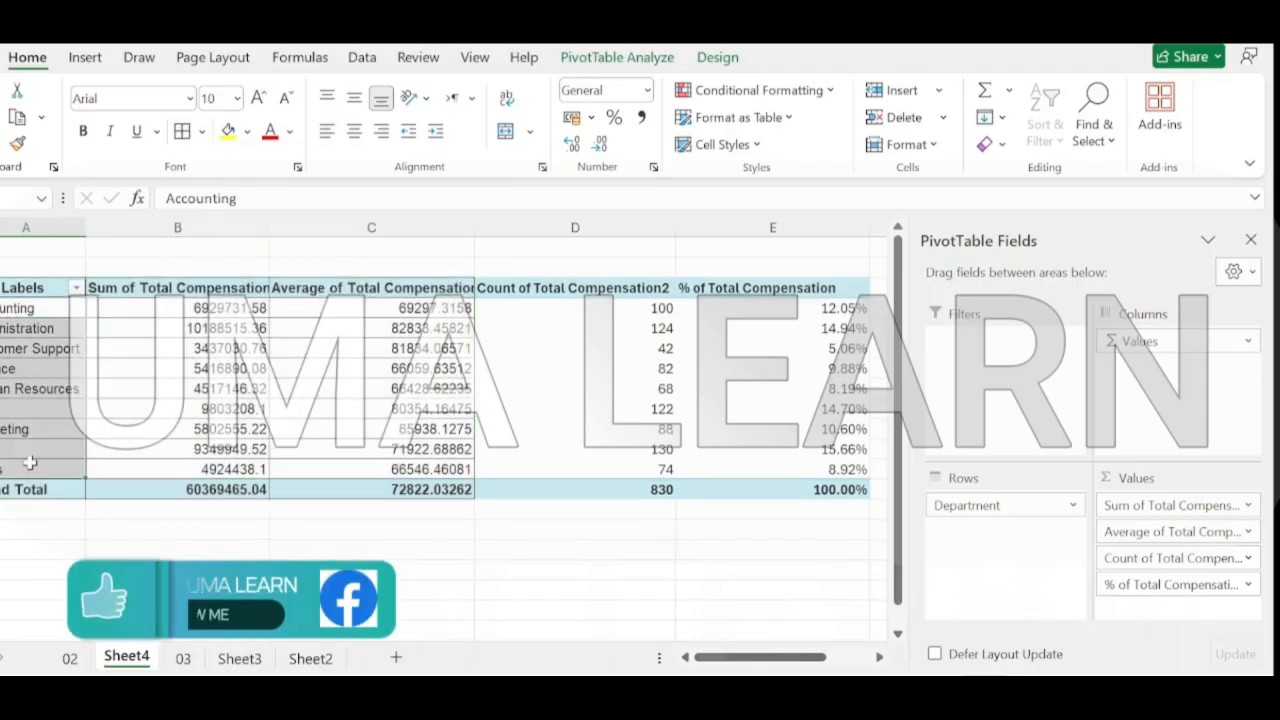
pyautogui.click(381, 132)
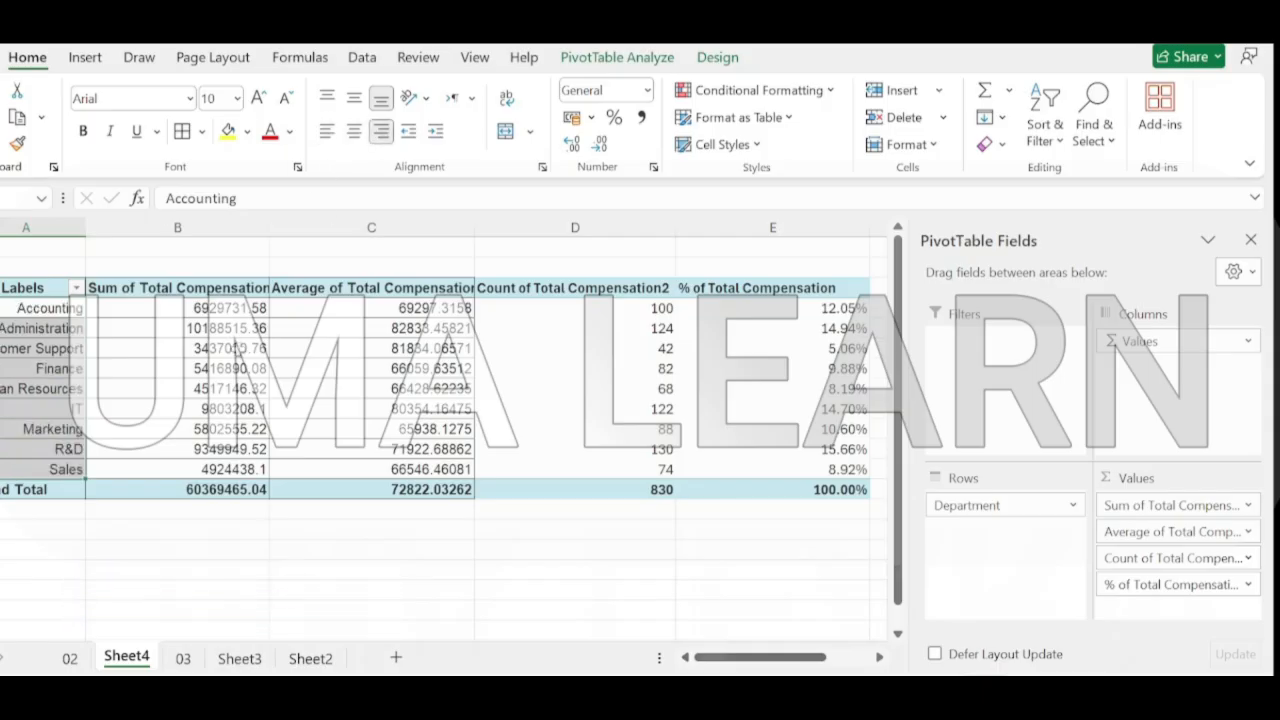
pyautogui.click(325, 138)
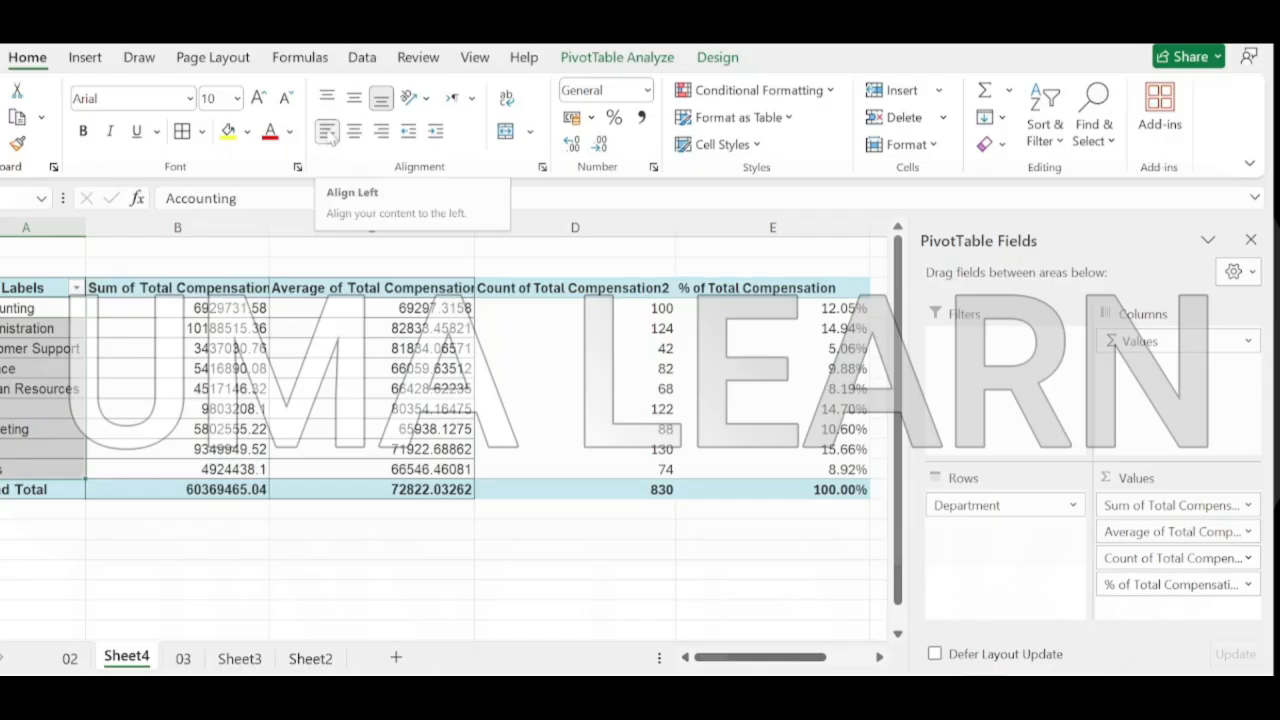
# Apply comma style to the sum and average compensation values from Accounting to Sales, and decrease their decimals by two places
pyautogui.moveTo(175, 310); pyautogui.dragTo(371, 462)
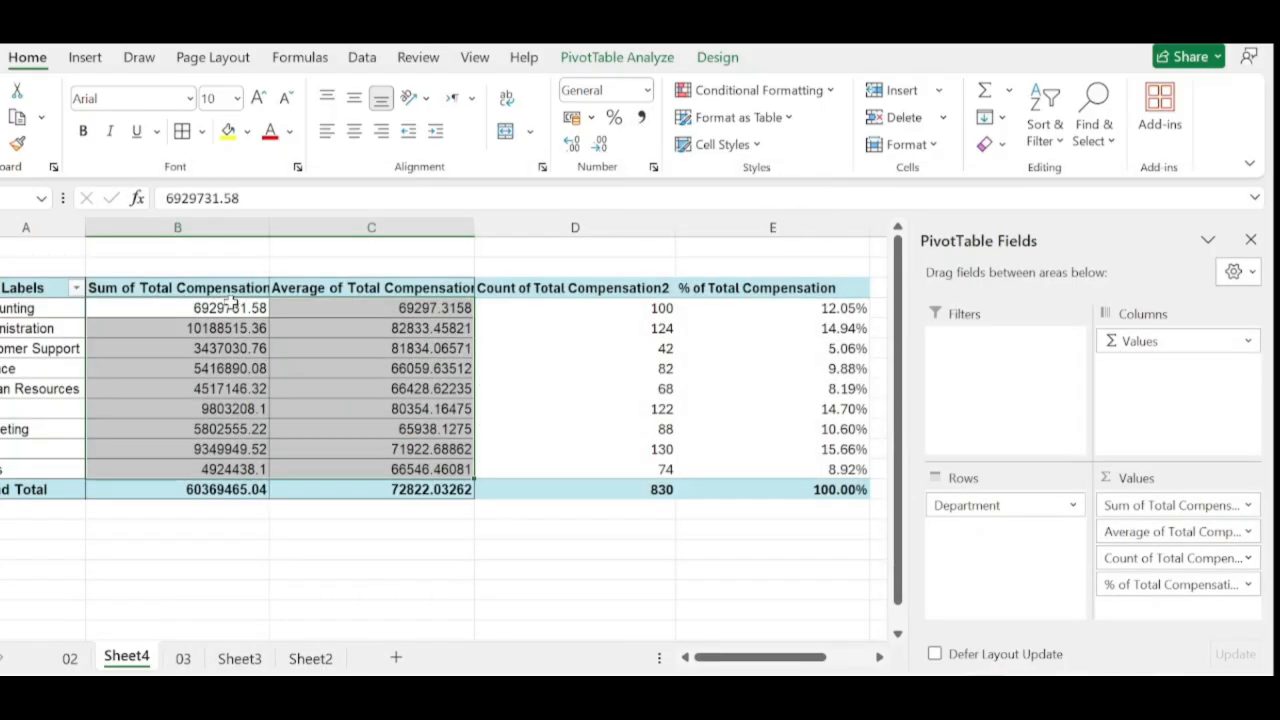
pyautogui.click(641, 117)
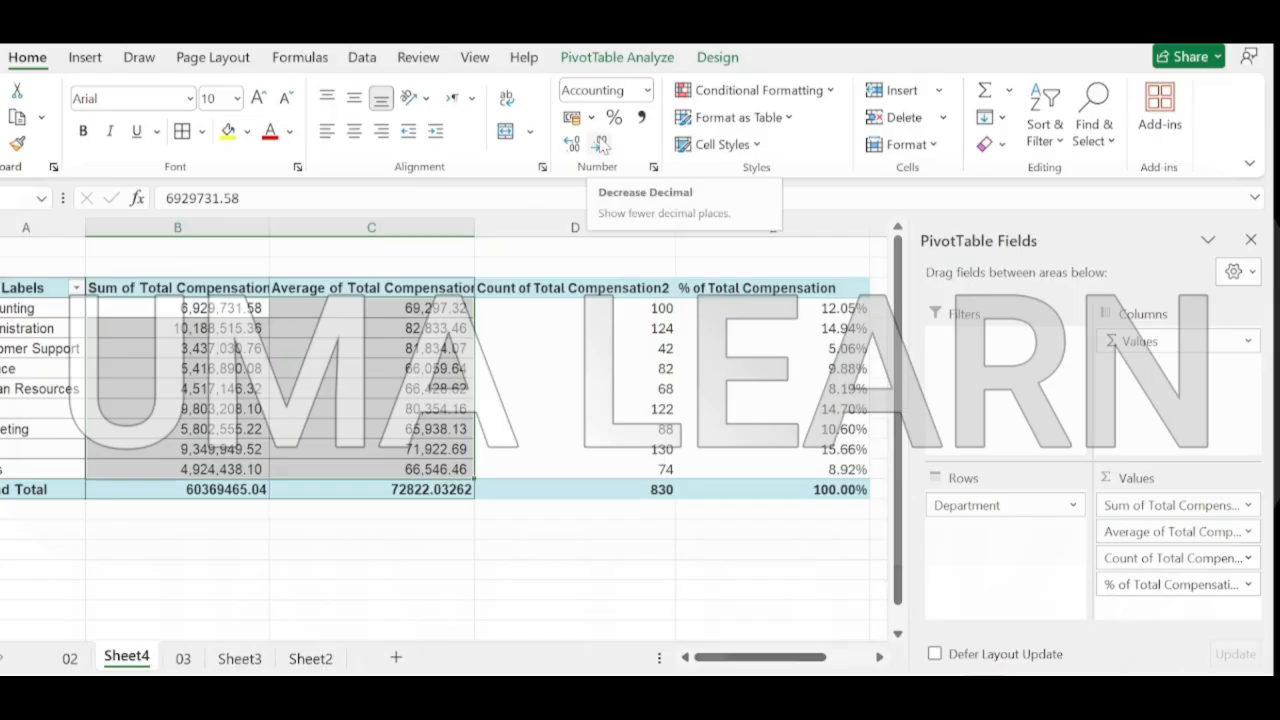
pyautogui.click(600, 145)
pyautogui.click(600, 145)
pyautogui.moveTo(210, 307); pyautogui.dragTo(385, 452)
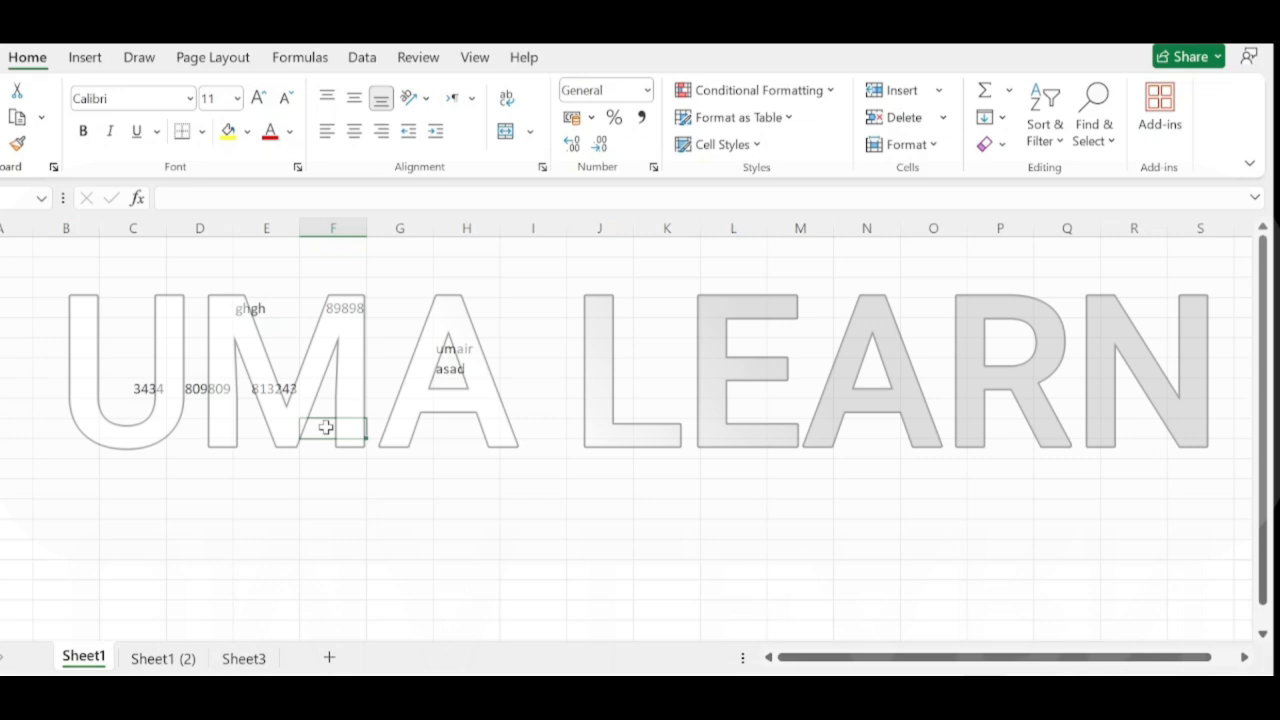
# Move the active cell on the first workbook's Sheet1 from I7 to H7, across to J7, and up to J4
pyautogui.click(545, 375)
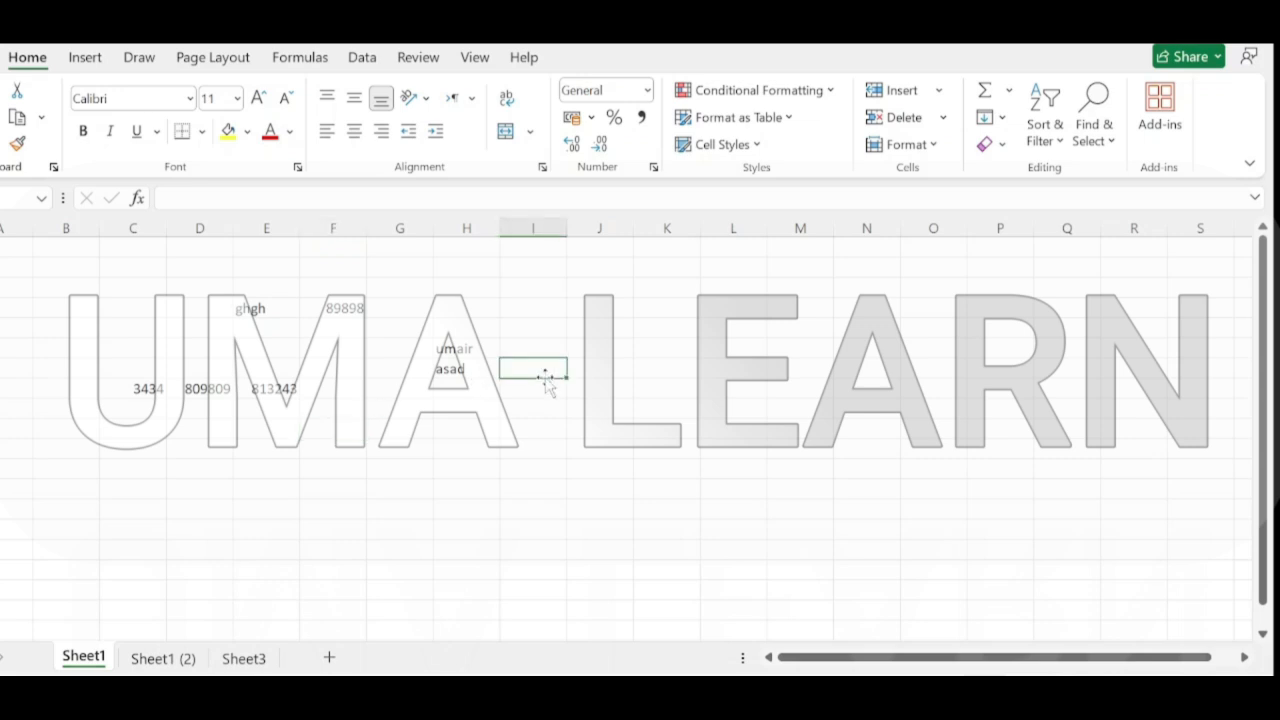
pyautogui.press('Left')
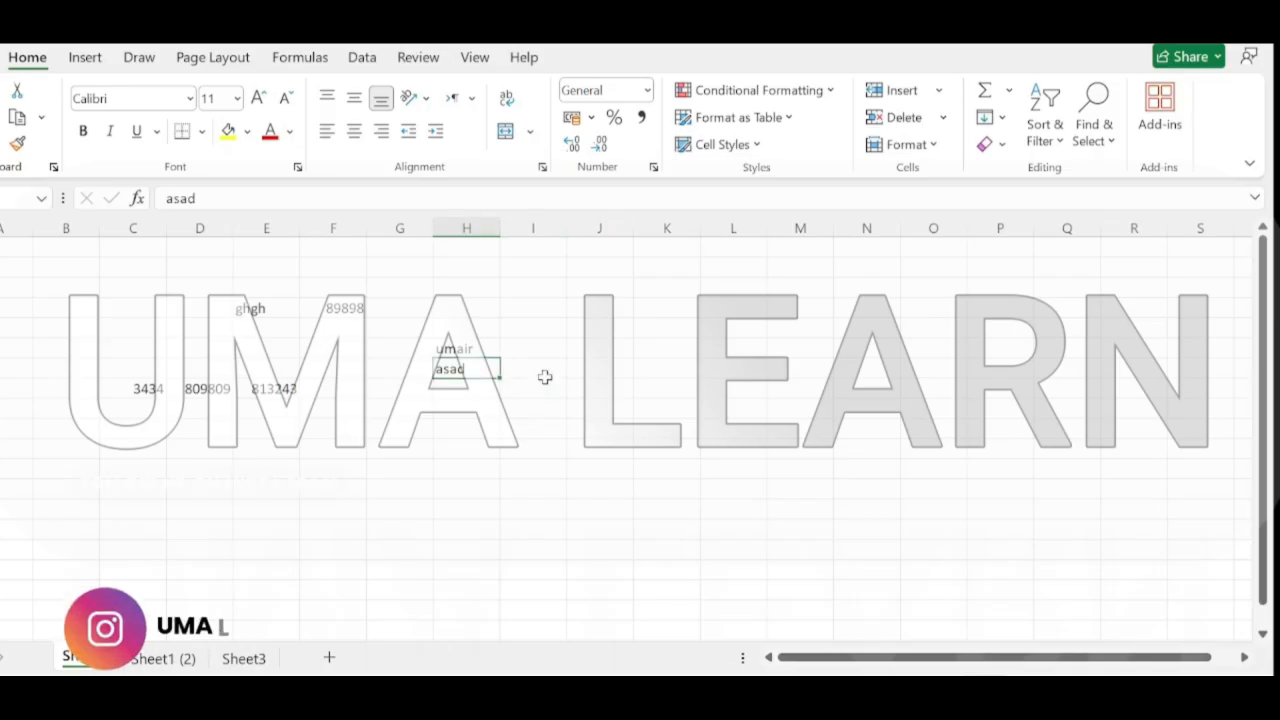
pyautogui.press('Right')
pyautogui.press('Right')
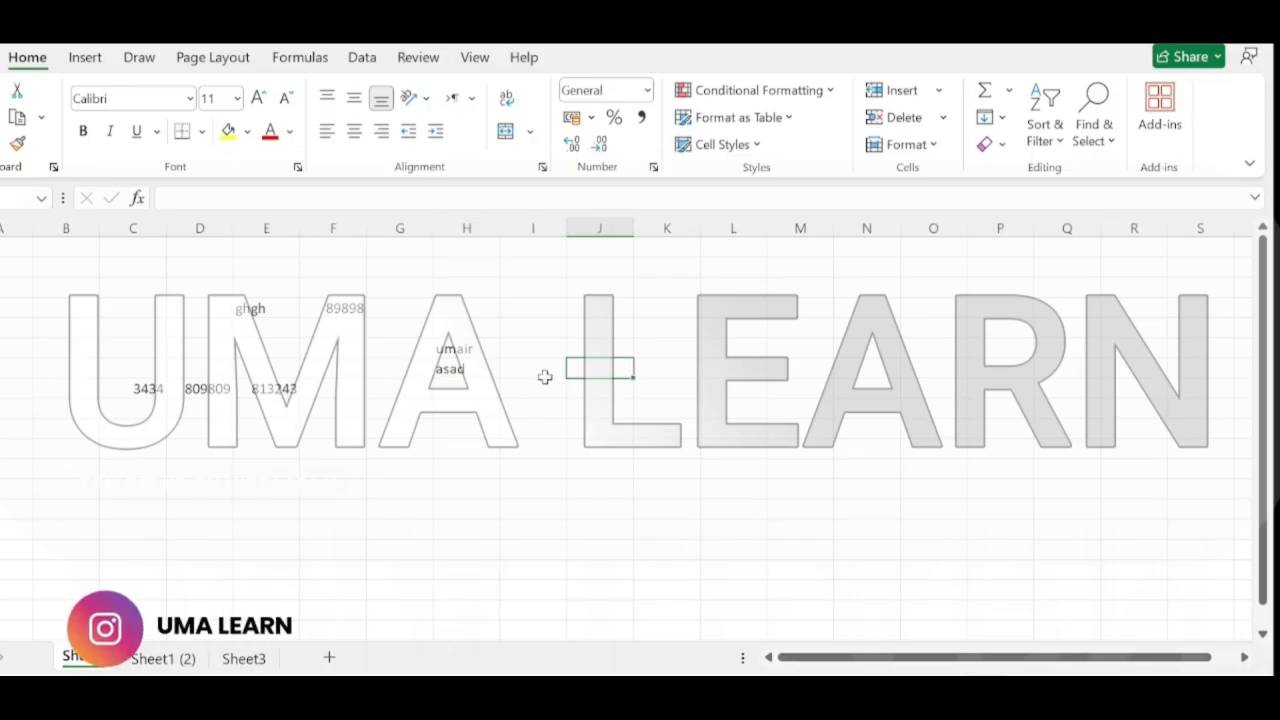
pyautogui.press('Up')
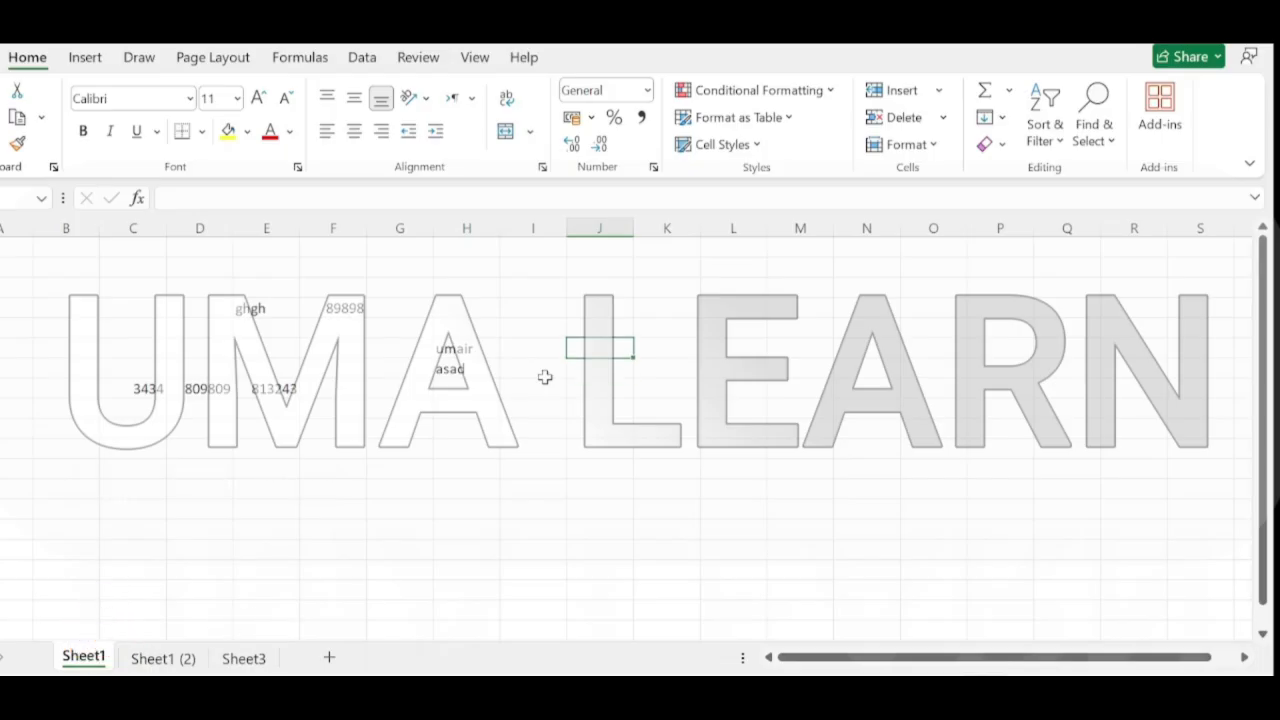
pyautogui.press('Up')
pyautogui.press('Up')
pyautogui.press('Right')
pyautogui.press('Left')
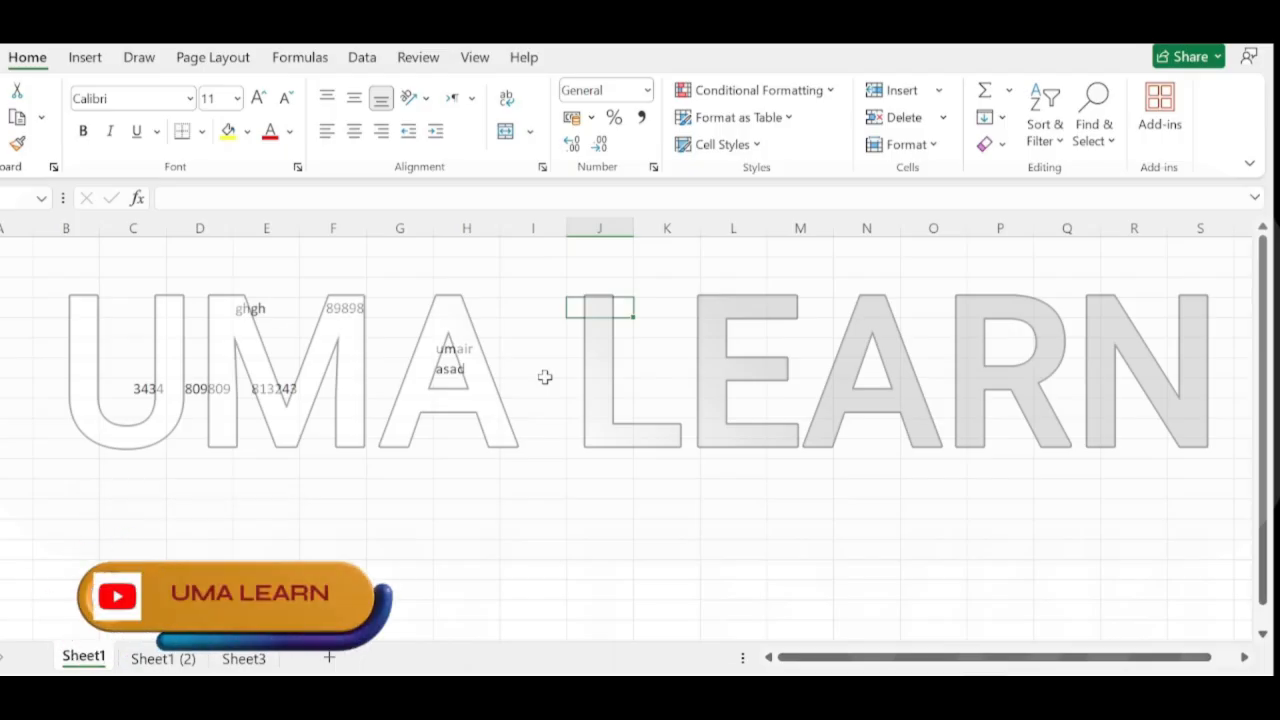
# Select the range I4:I5 and another block of empty cells, and make I5 the active cell
pyautogui.moveTo(523, 302); pyautogui.dragTo(533, 328)
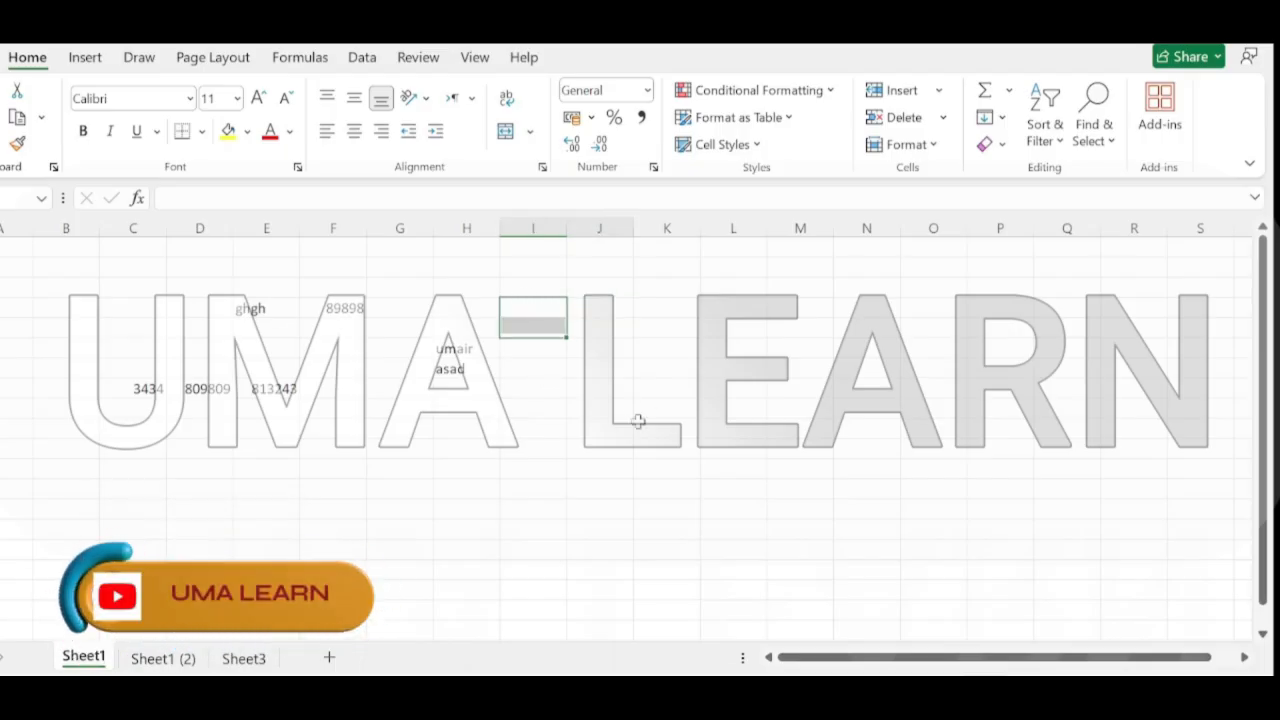
pyautogui.moveTo(638, 421); pyautogui.dragTo(668, 497)
pyautogui.click(546, 319)
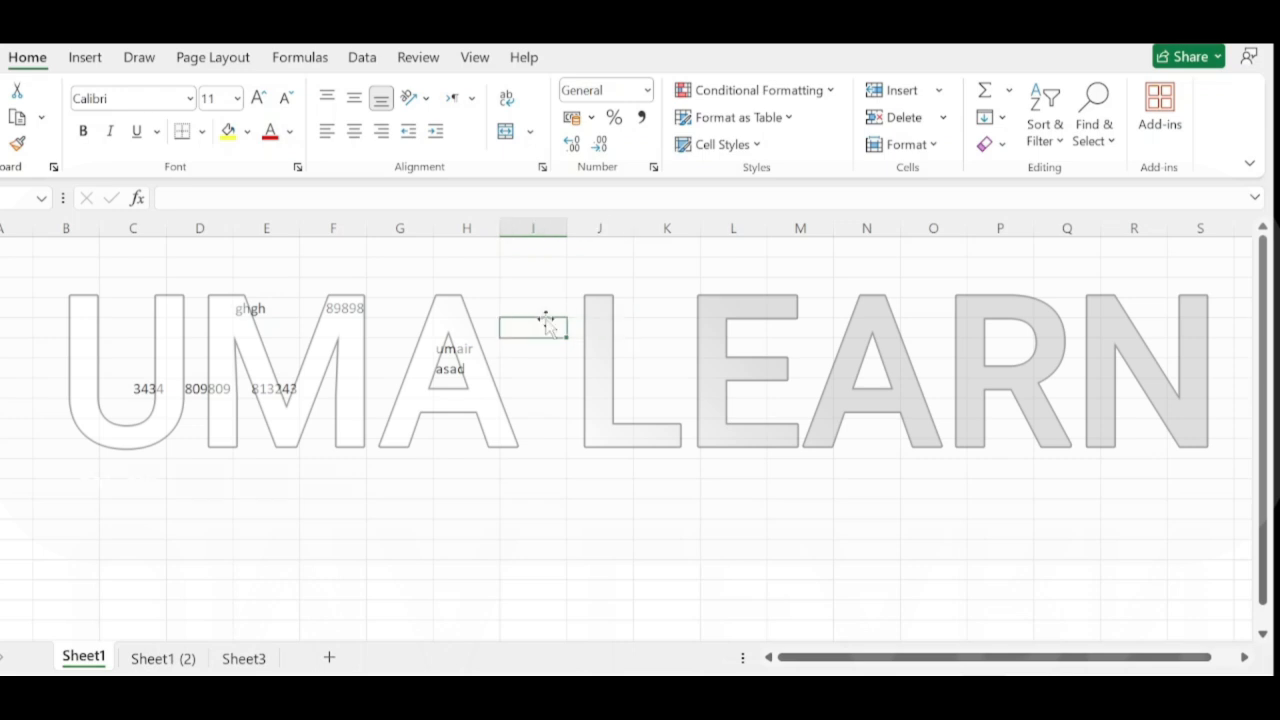
# Make J4, I5 and I8 the active cell in turn, and select the range I5:K14
pyautogui.click(599, 311)
pyautogui.click(561, 321)
pyautogui.click(540, 382)
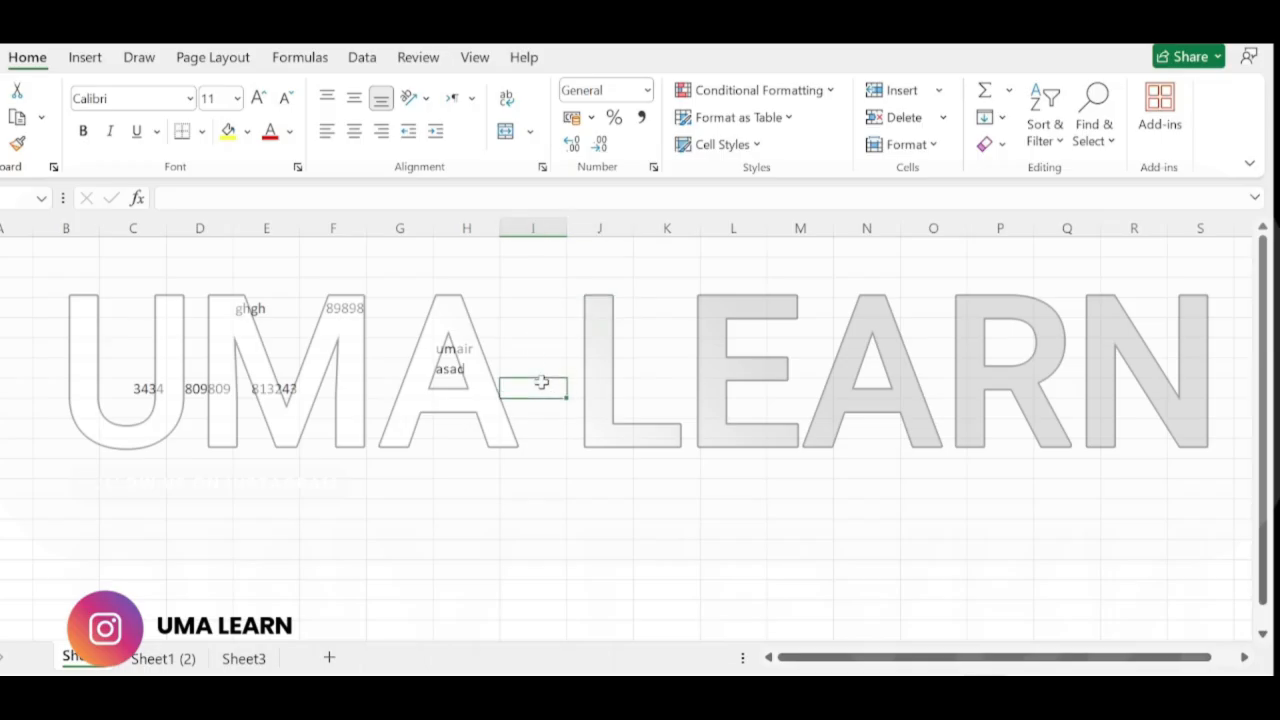
pyautogui.moveTo(534, 322); pyautogui.dragTo(692, 512)
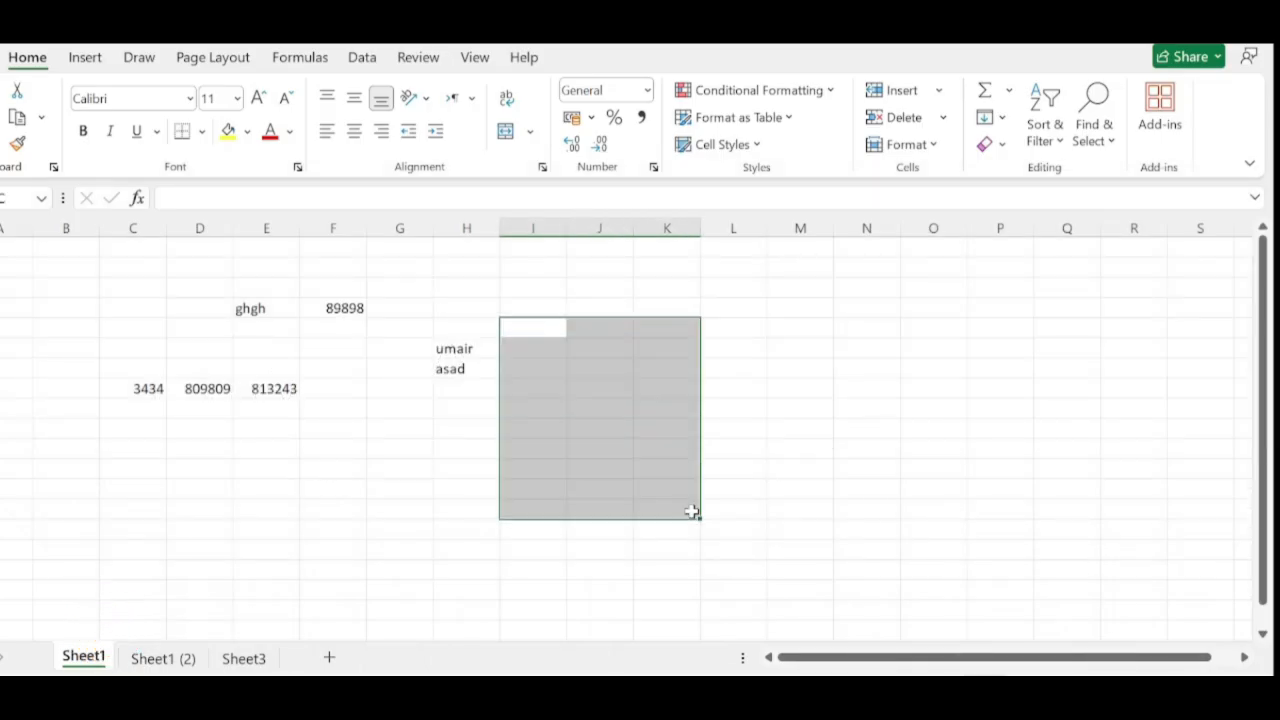
# Replace the block selection with the single cells I6, J4 and L4 in turn
pyautogui.click(549, 347)
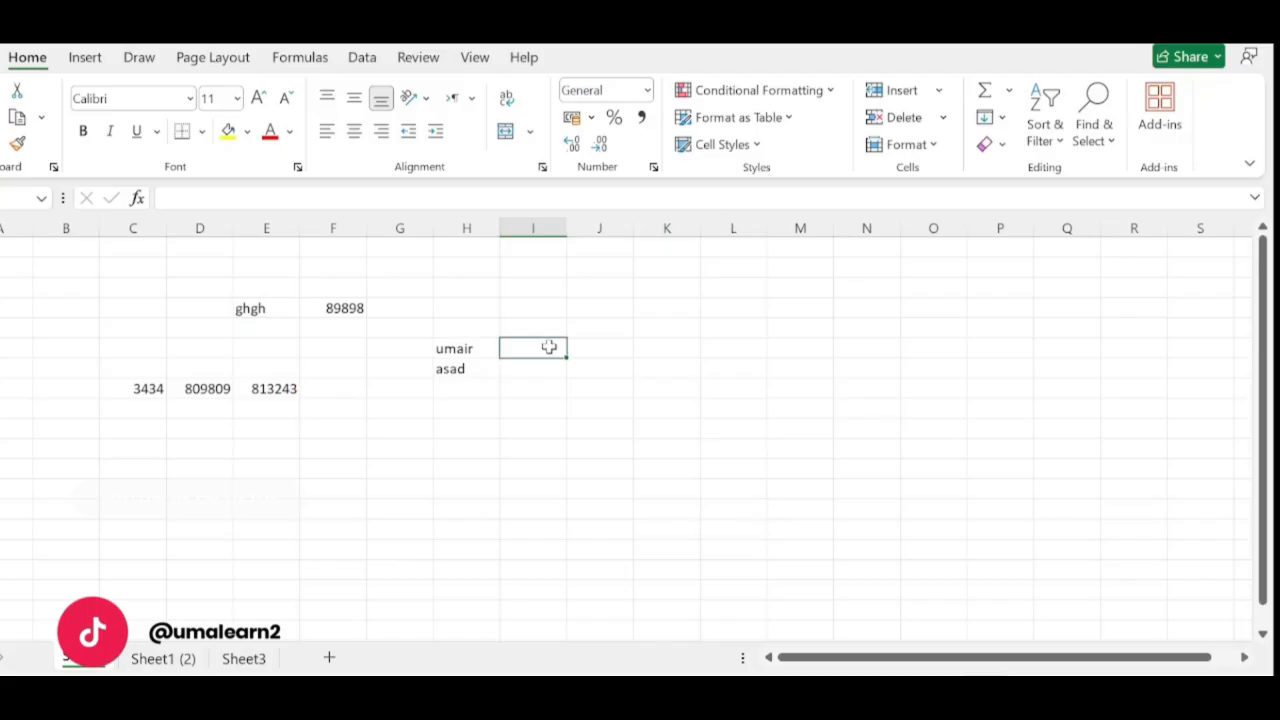
pyautogui.click(628, 308)
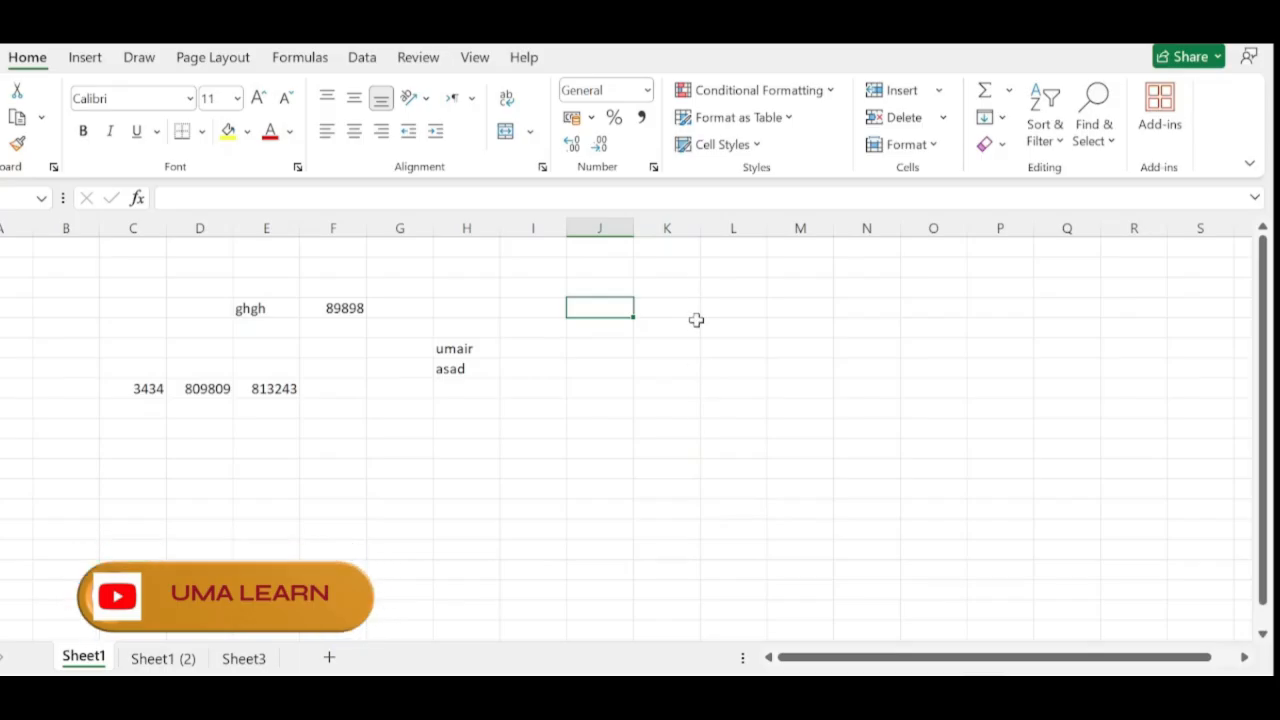
pyautogui.click(712, 309)
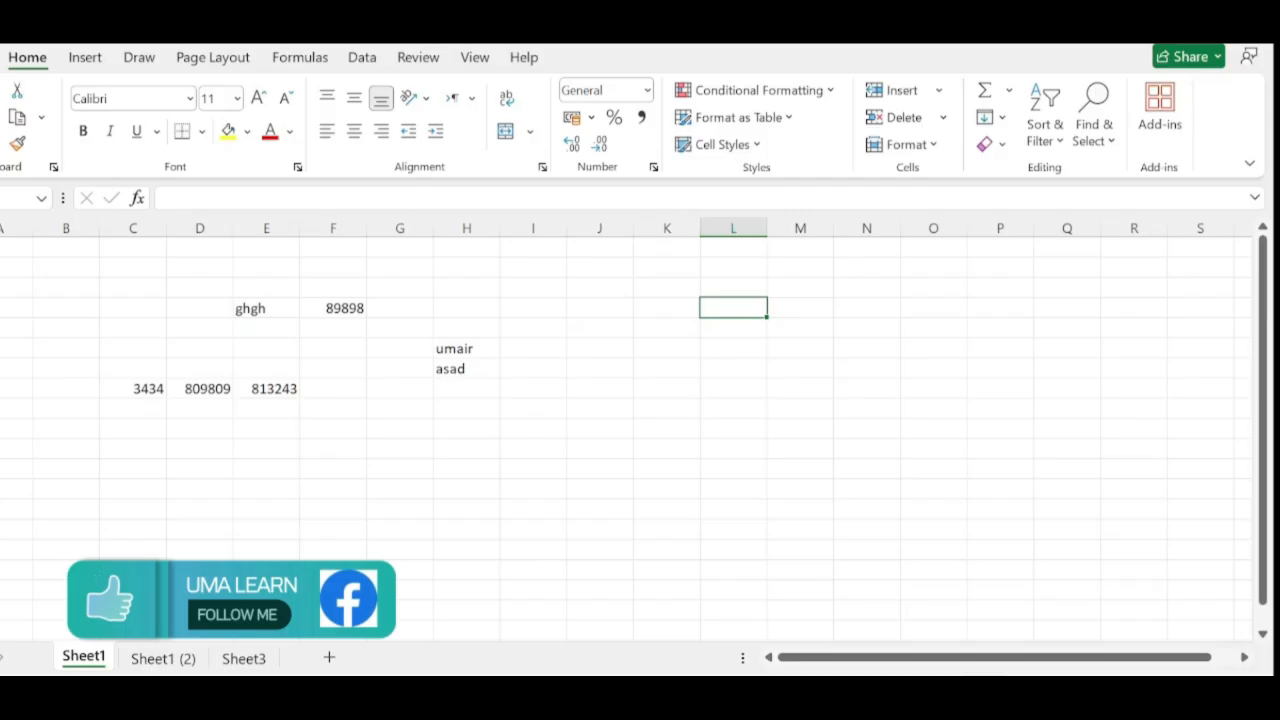
# Open the Excel options and show the settings for how workbooks are saved
pyautogui.click(1, 57)
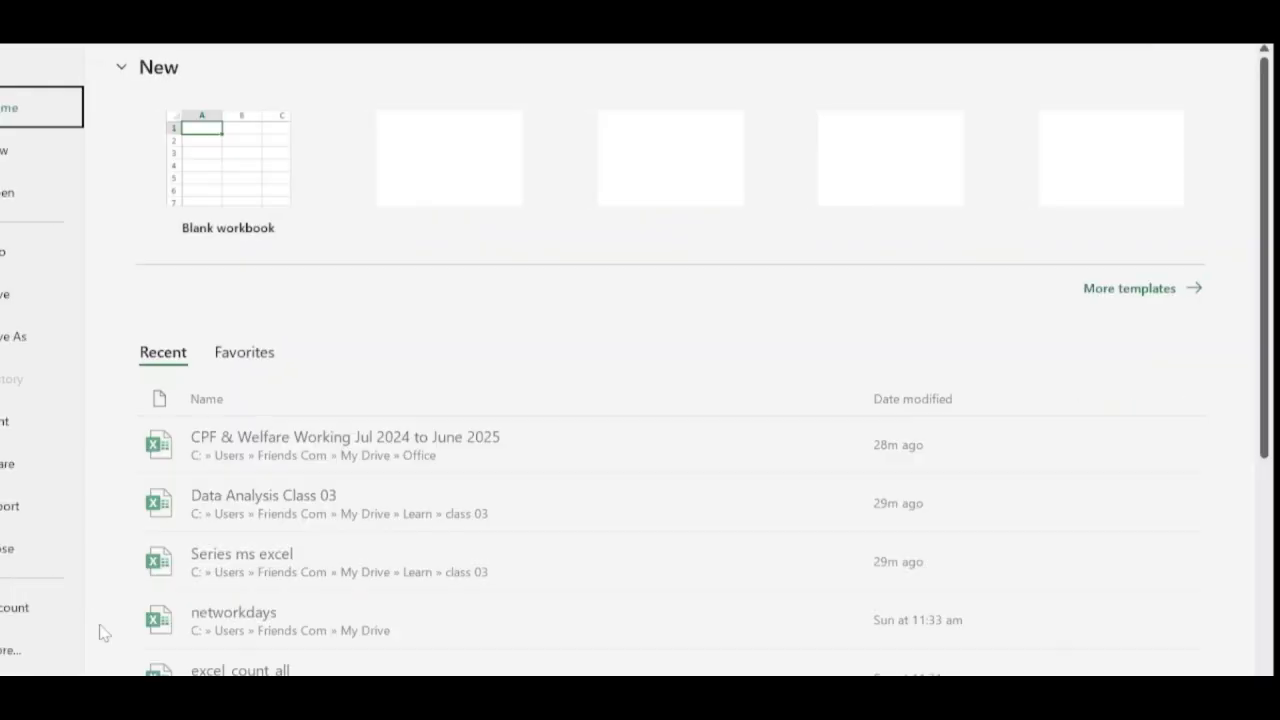
pyautogui.click(38, 647)
pyautogui.click(143, 646)
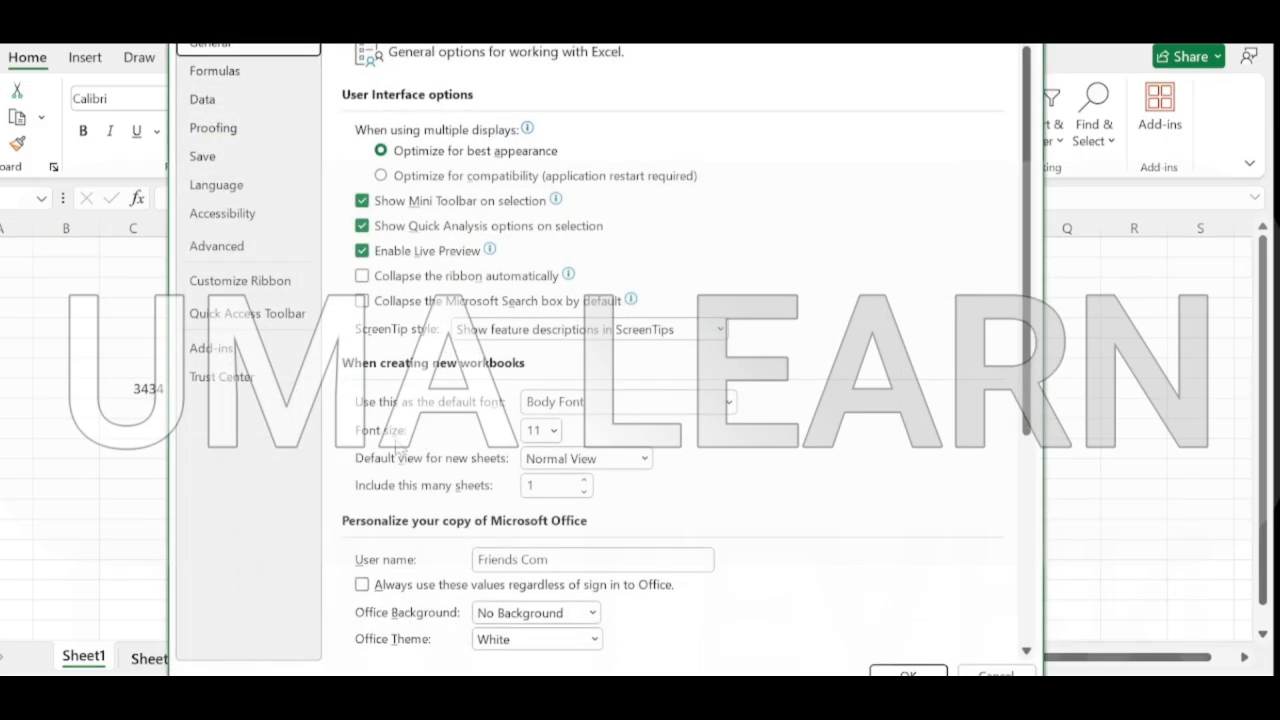
pyautogui.scroll(-3, 398, 452)
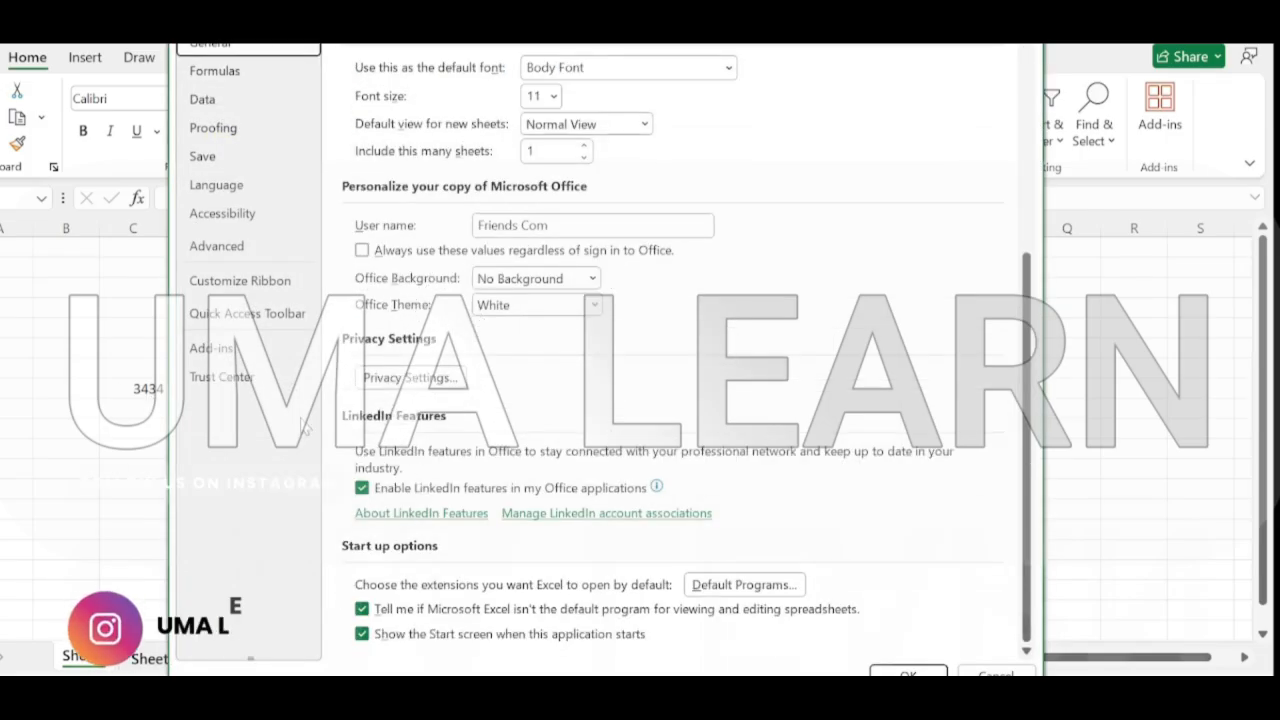
pyautogui.click(224, 160)
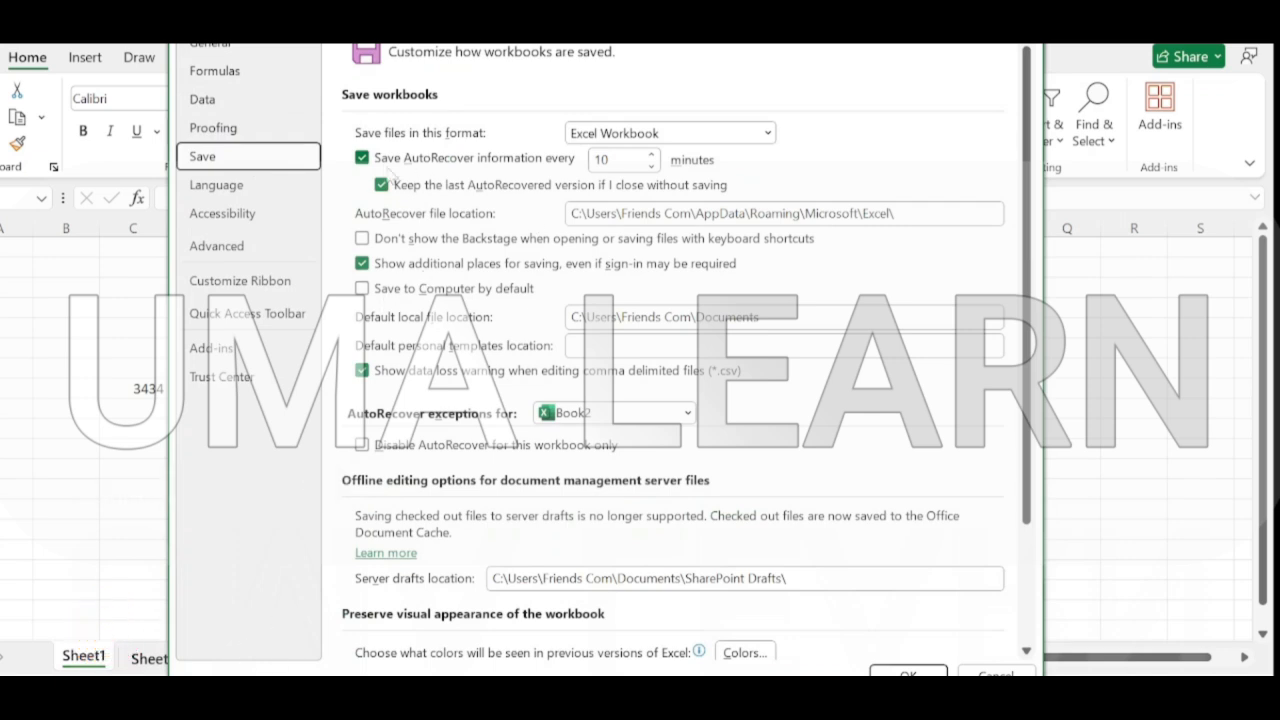
# Set the AutoRecover save interval to 2 minutes and apply the options
pyautogui.click(652, 167)
pyautogui.click(652, 167)
pyautogui.click(652, 167)
pyautogui.click(652, 167)
pyautogui.click(652, 167)
pyautogui.click(652, 167)
pyautogui.click(652, 167)
pyautogui.click(652, 167)
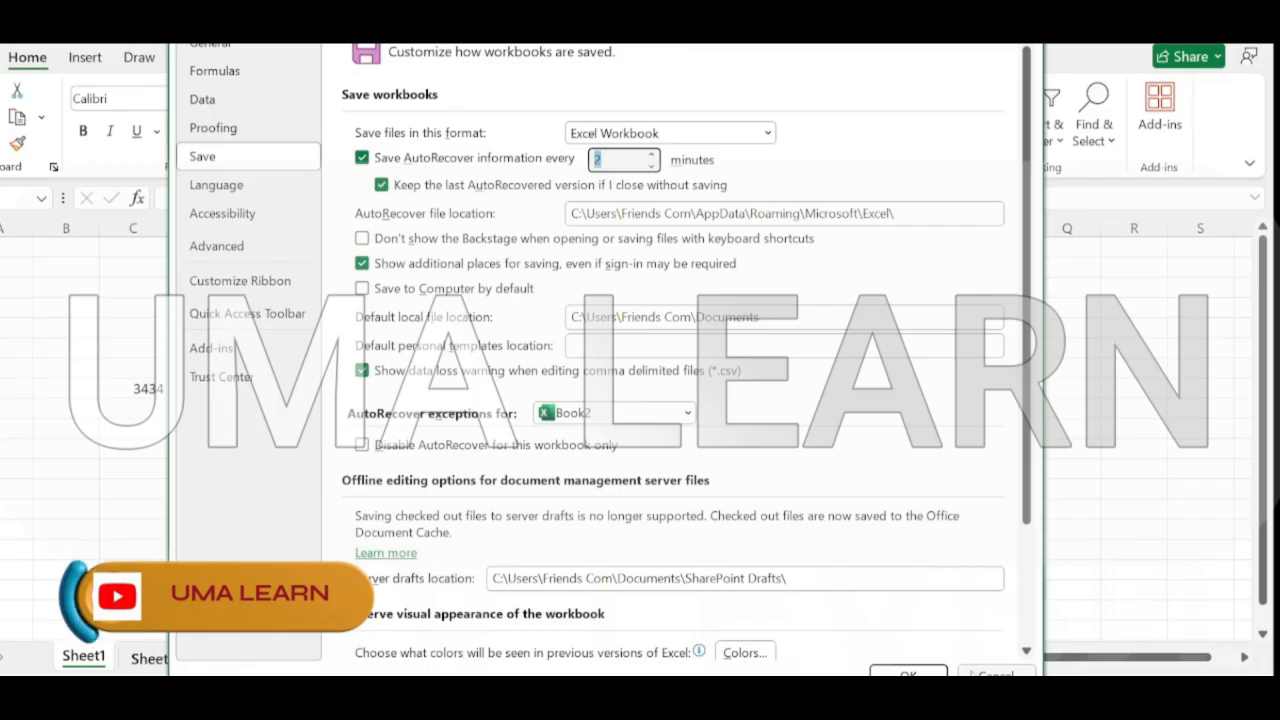
pyautogui.click(908, 673)
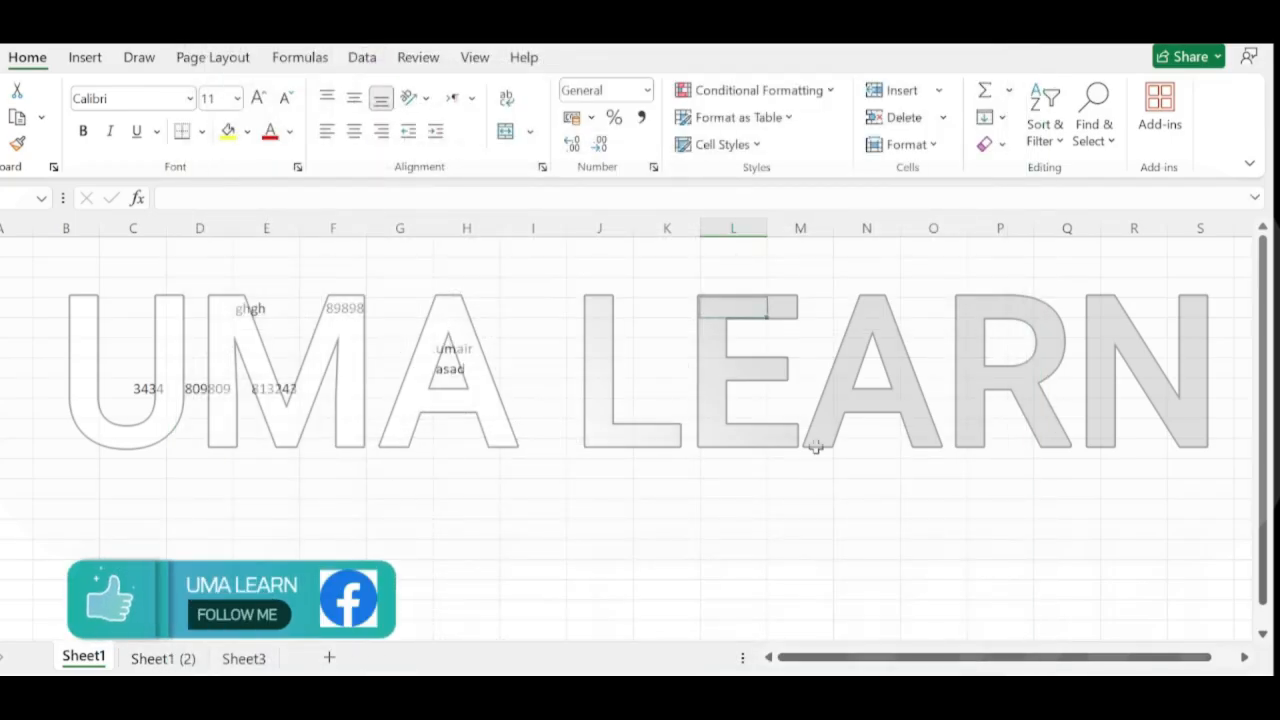
# Select the range I3:N14, and make J5, L6 and J4 the active cell in turn
pyautogui.moveTo(520, 282); pyautogui.dragTo(843, 523)
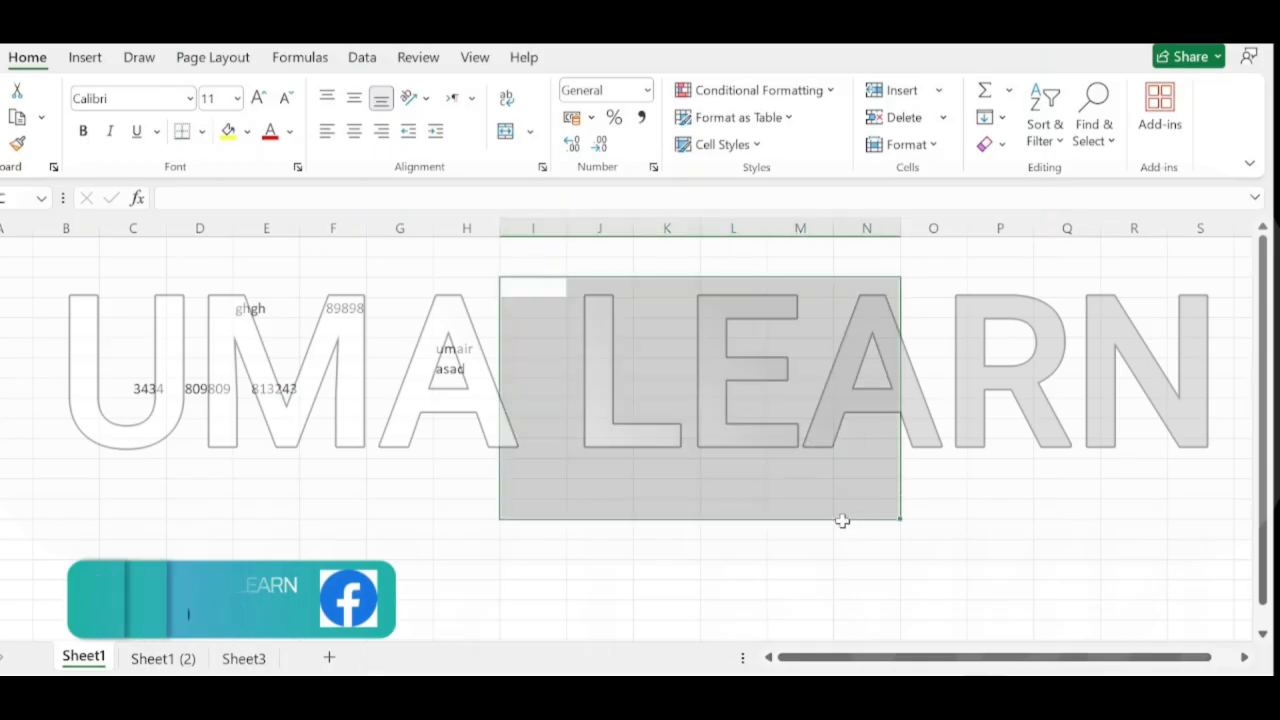
pyautogui.click(583, 328)
pyautogui.click(704, 340)
pyautogui.click(604, 311)
# Move the active cell one column at a time along row 4, from J4 to K4 and back to I4
pyautogui.press('Right')
pyautogui.press('Left')
pyautogui.press('Left')
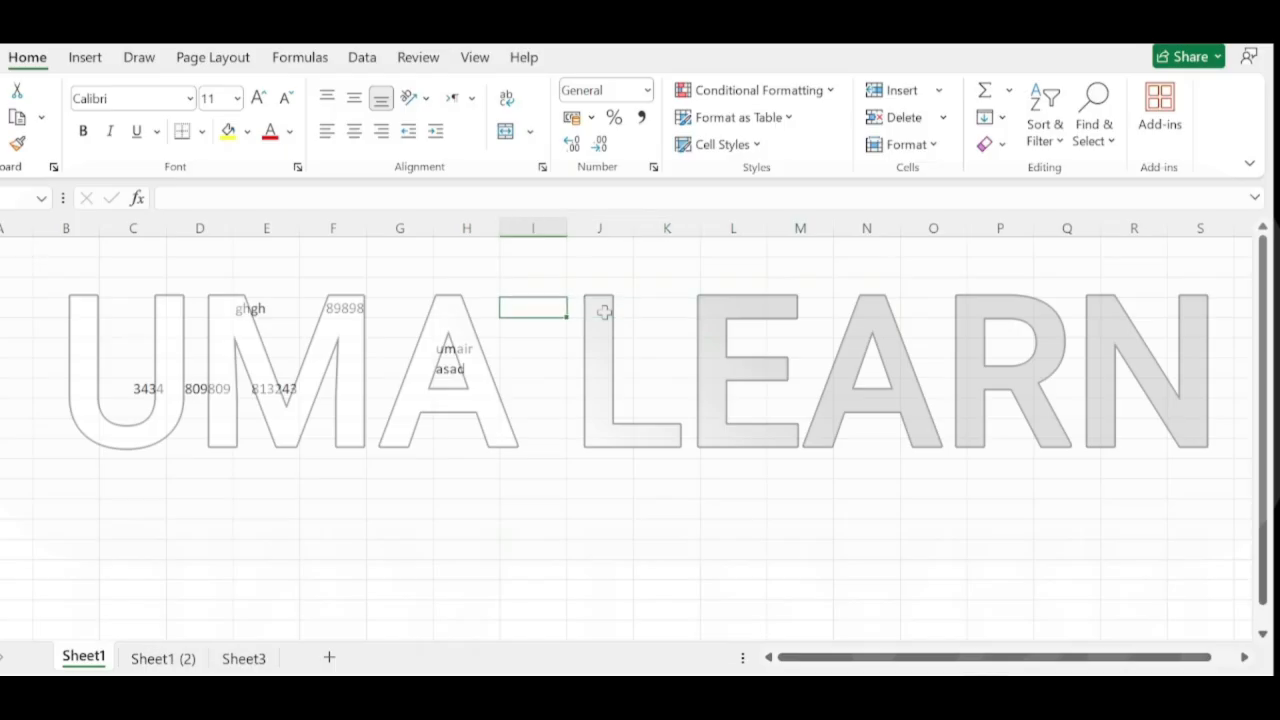
pyautogui.press('Right')
pyautogui.press('Left')
# Select the ranges I4:K15 and I4:L17 in turn, followed by another block starting at I4
pyautogui.moveTo(546, 307)
pyautogui.mouseDown()
pyautogui.moveTo(630, 338)
pyautogui.moveTo(680, 523)
pyautogui.mouseUp()
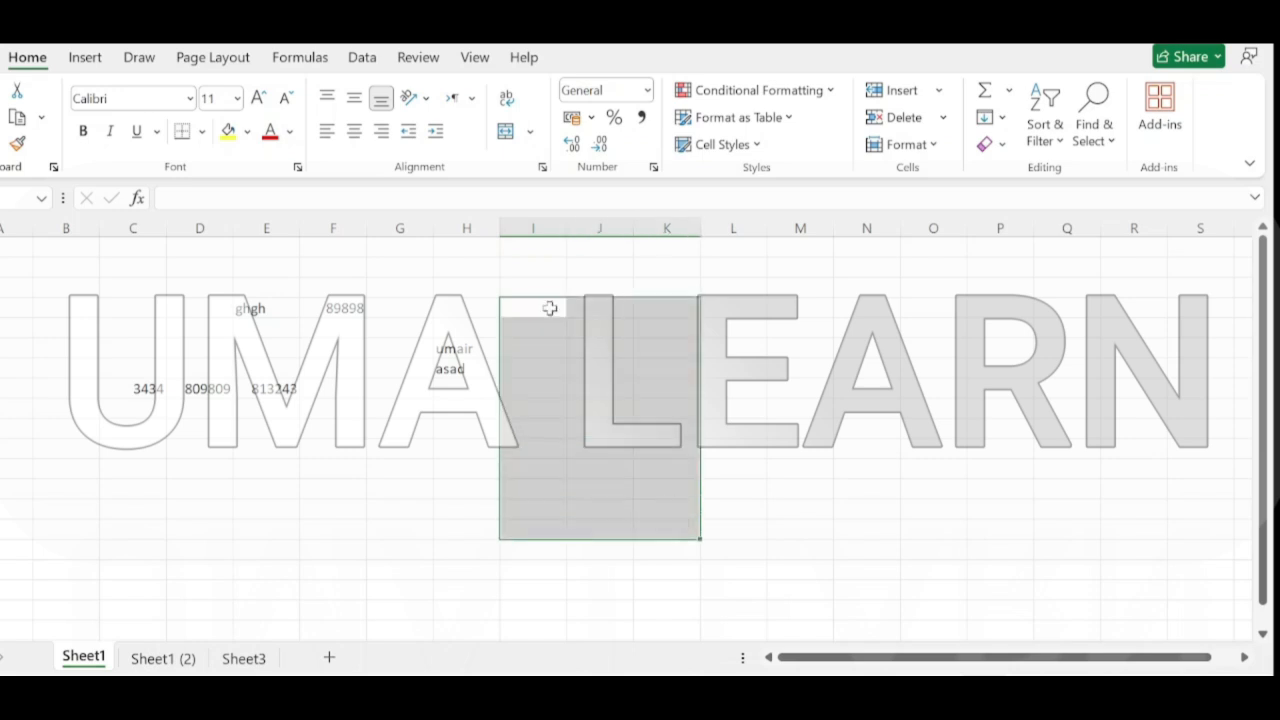
pyautogui.moveTo(549, 308)
pyautogui.mouseDown()
pyautogui.moveTo(629, 380)
pyautogui.moveTo(762, 562)
pyautogui.mouseUp()
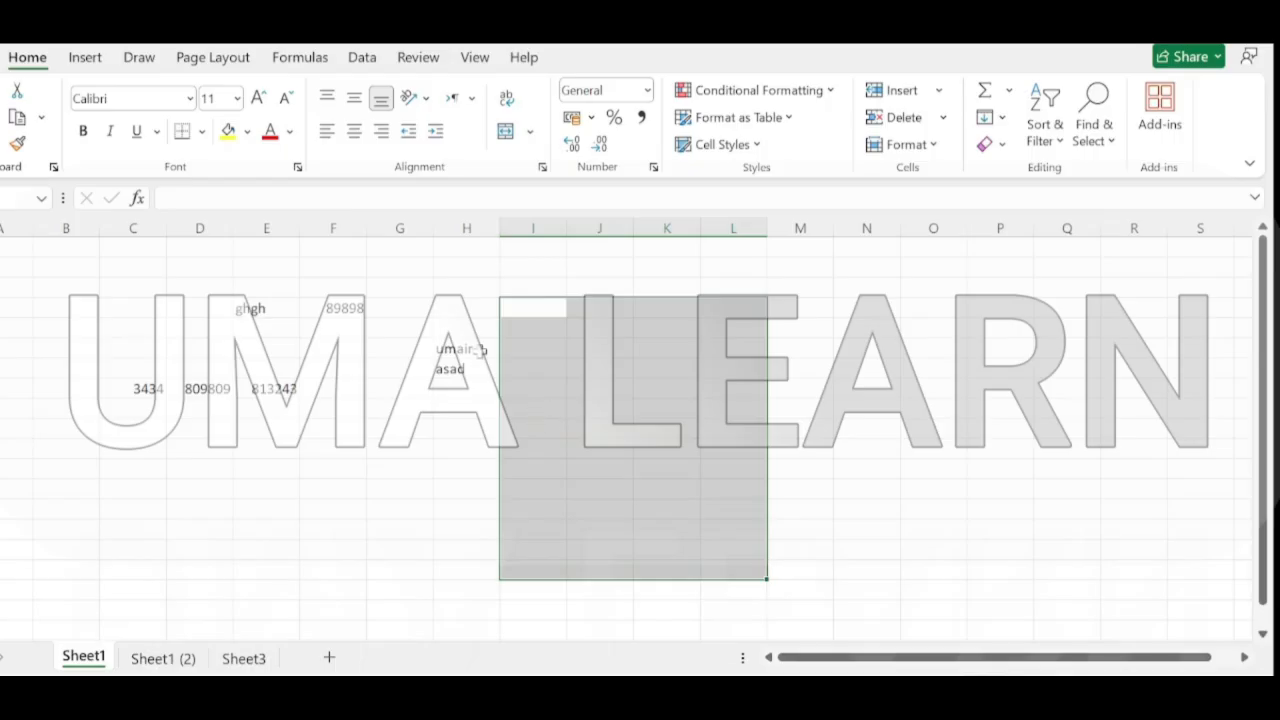
pyautogui.moveTo(520, 310); pyautogui.dragTo(809, 491)
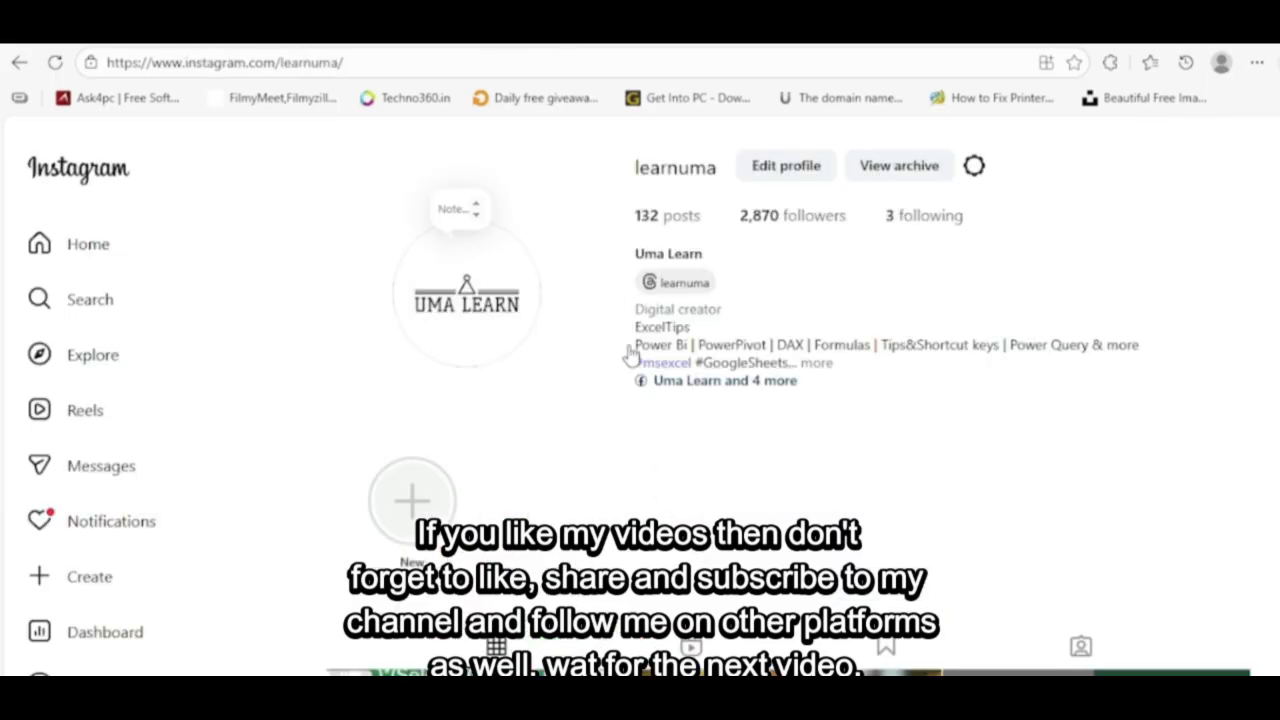
# Switch to the browser and look through the channel's Instagram and Threads profiles
pyautogui.scroll(-10, 631, 351)
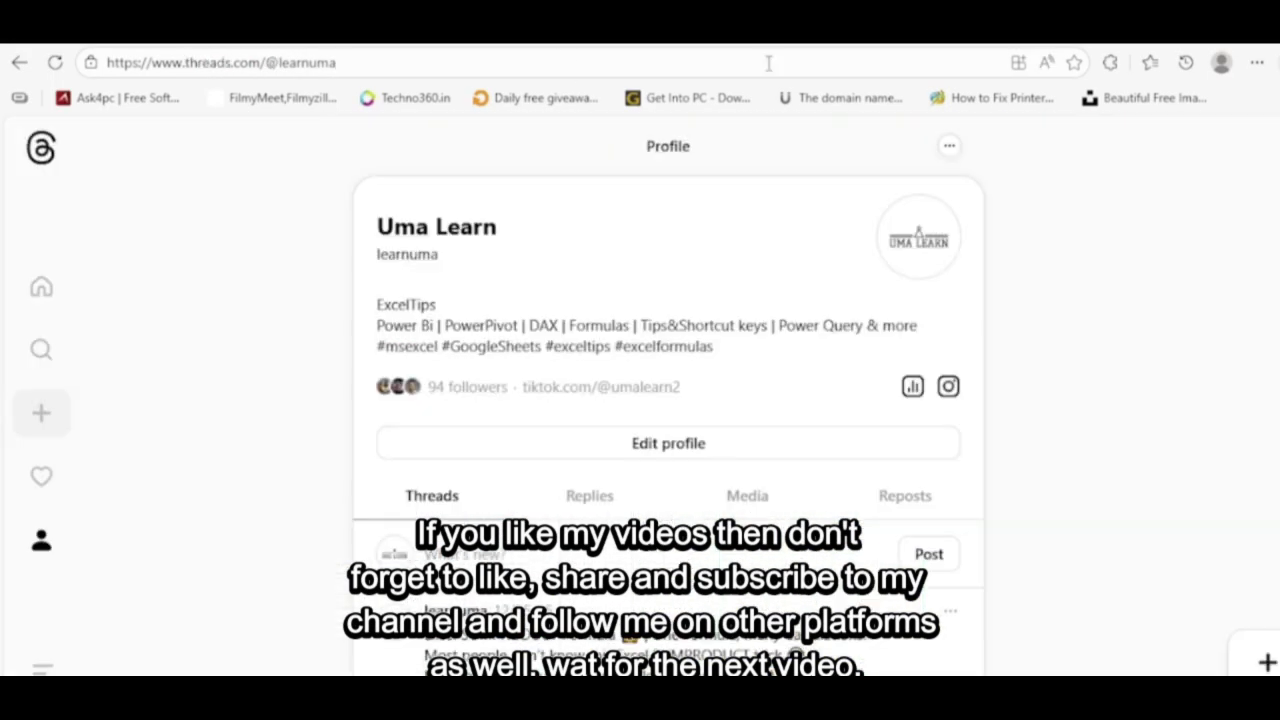
pyautogui.scroll(-10, 709, 386)
pyautogui.scroll(10, 660, 450)
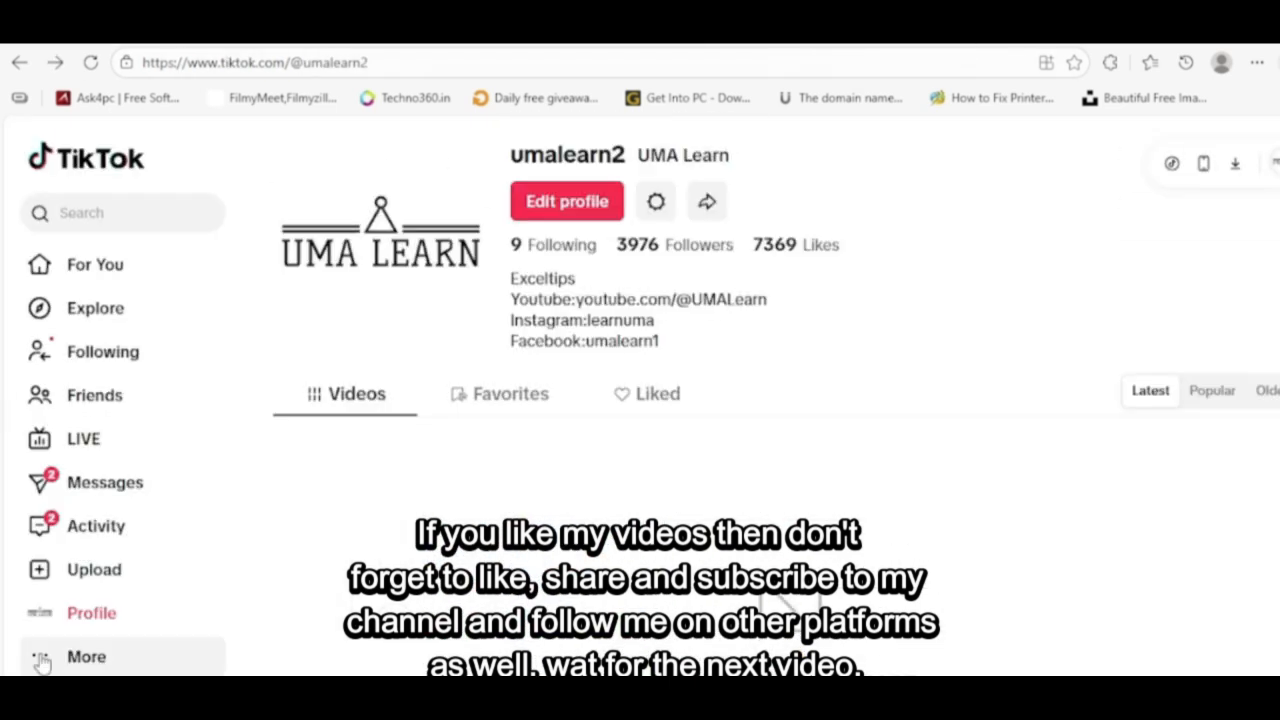
# Open TikTok Studio from the channel's TikTok profile and look through its recent posts and latest comments
pyautogui.click(40, 660)
pyautogui.click(90, 211)
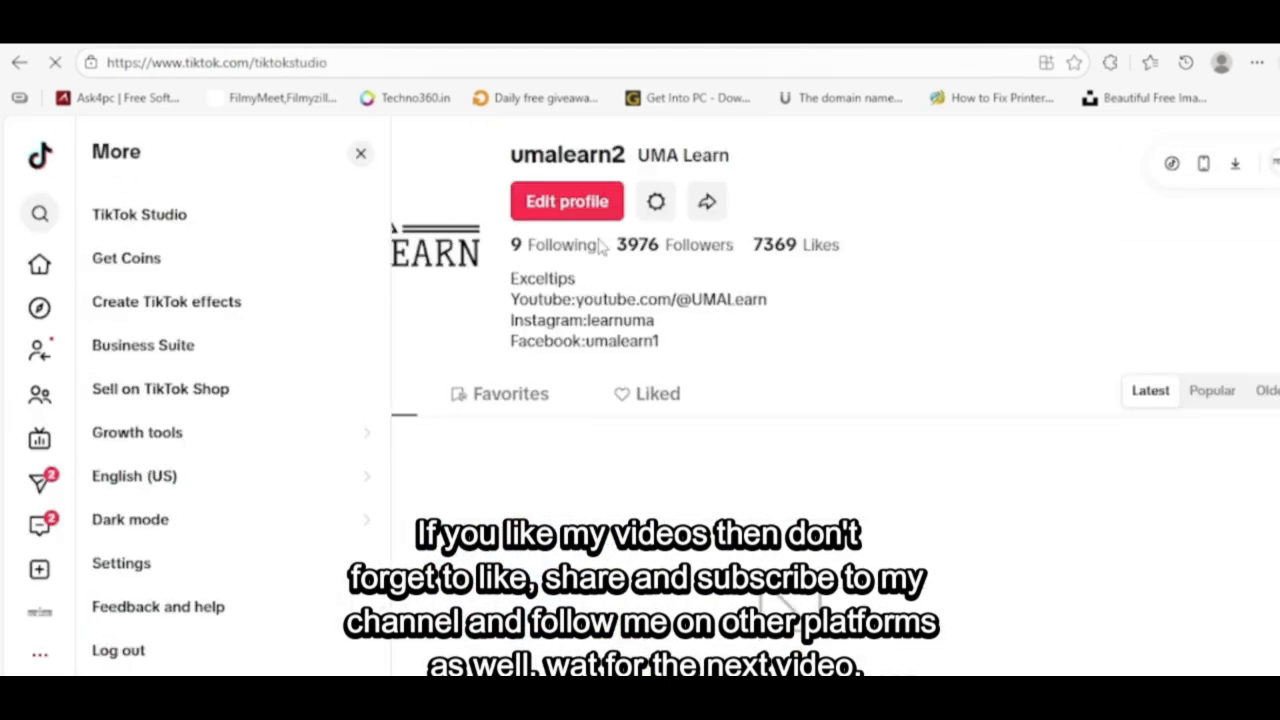
pyautogui.scroll(-5, 551, 411)
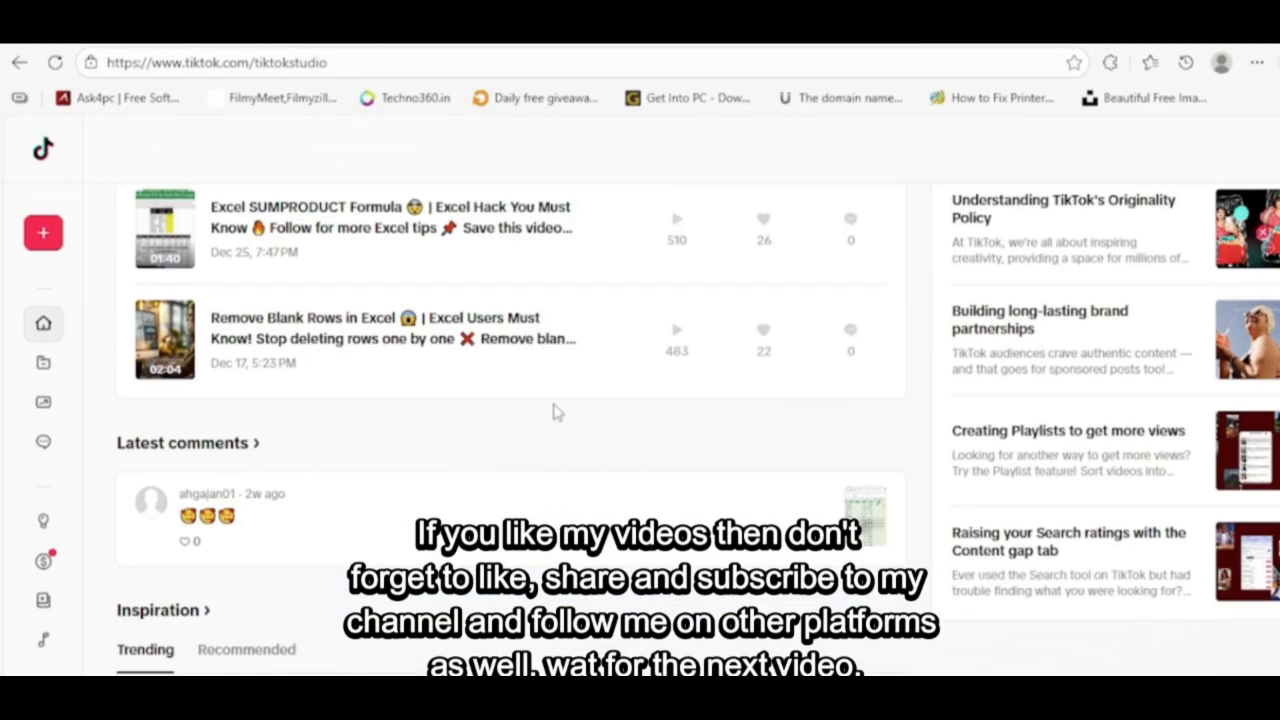